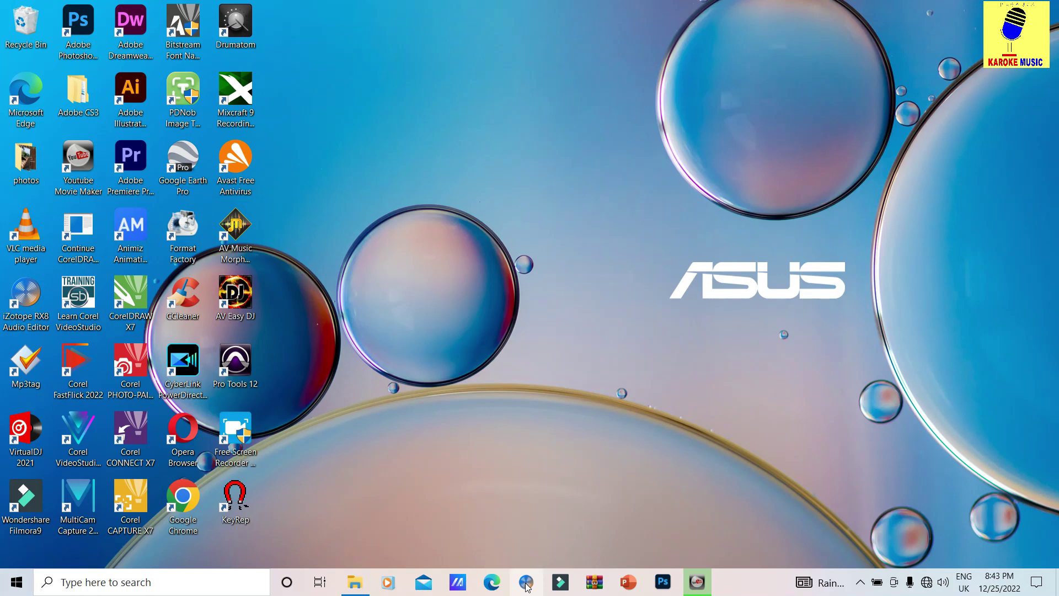
Launch iZotope RX 8, recover the previous session, and close both recovered songs without saving
click(525, 583)
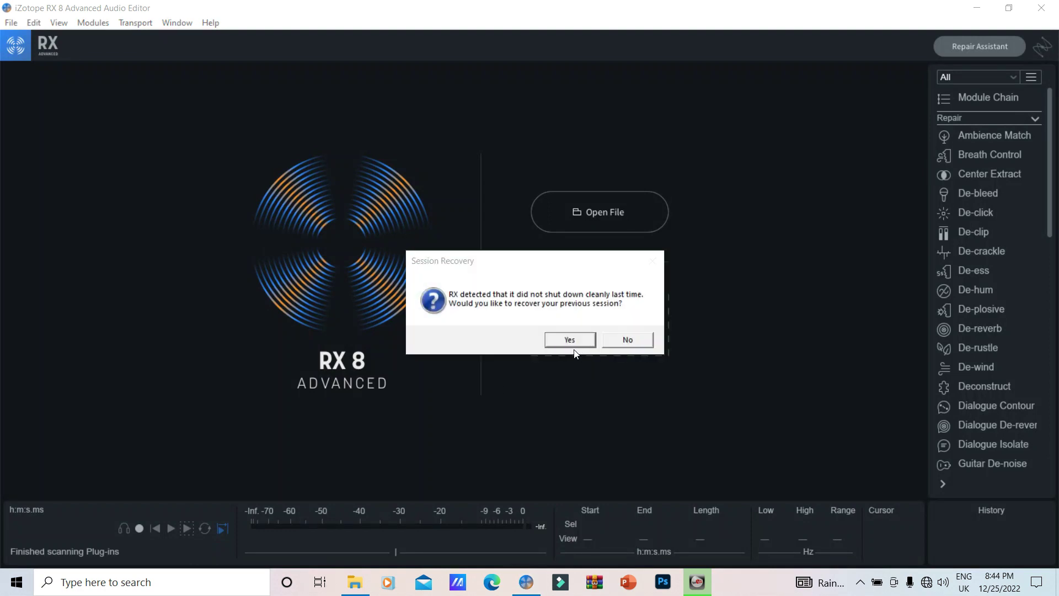
click(572, 340)
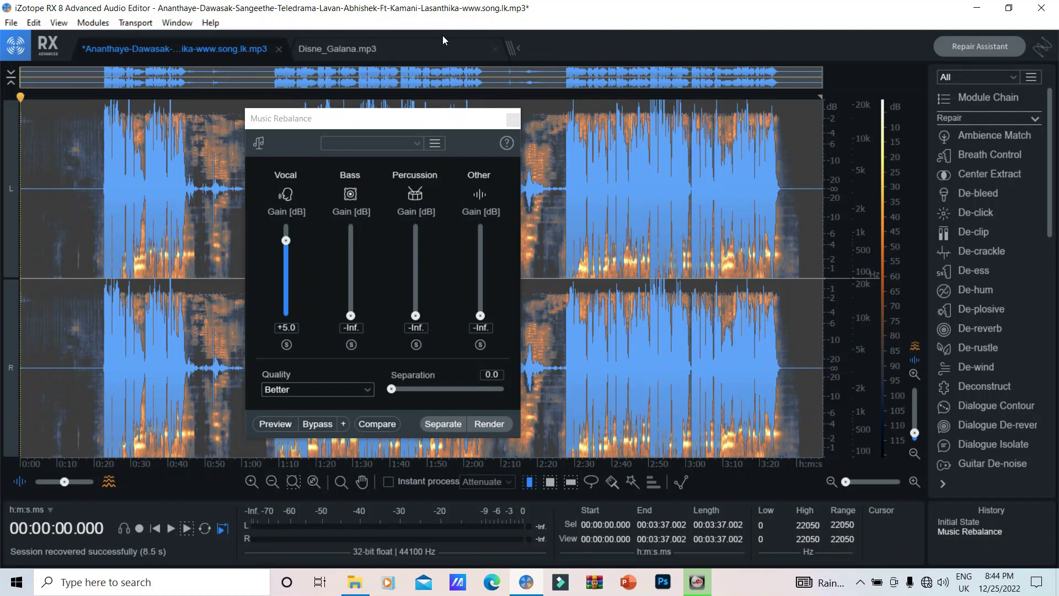
click(493, 50)
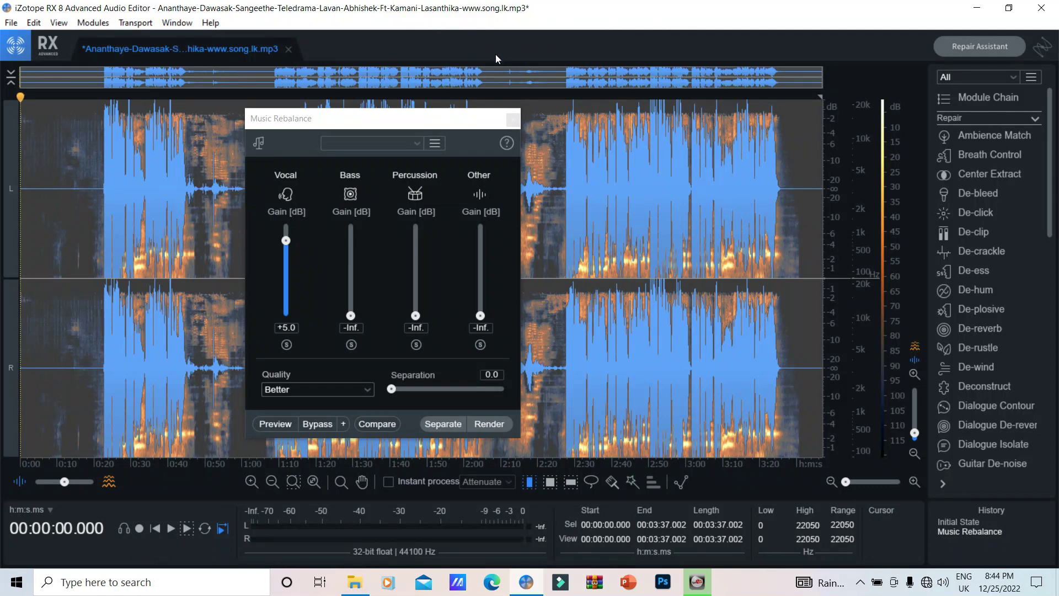
click(288, 49)
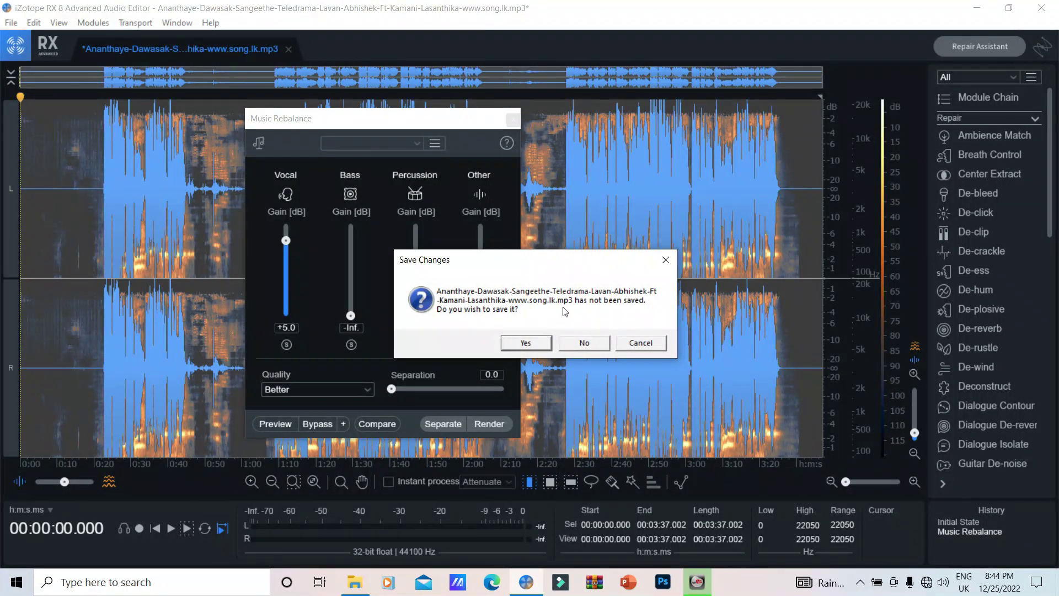
click(585, 350)
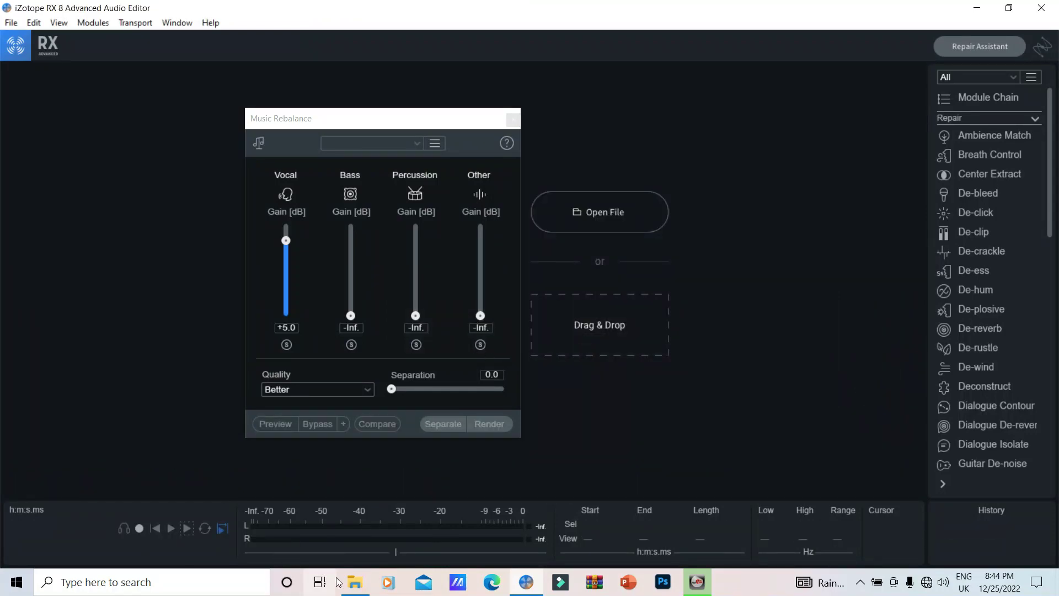
Load The_Kudaya_Pite_Badan from the Sinhala Old Songs folder on the DVD RW Drive (E:) into RX 8
click(353, 582)
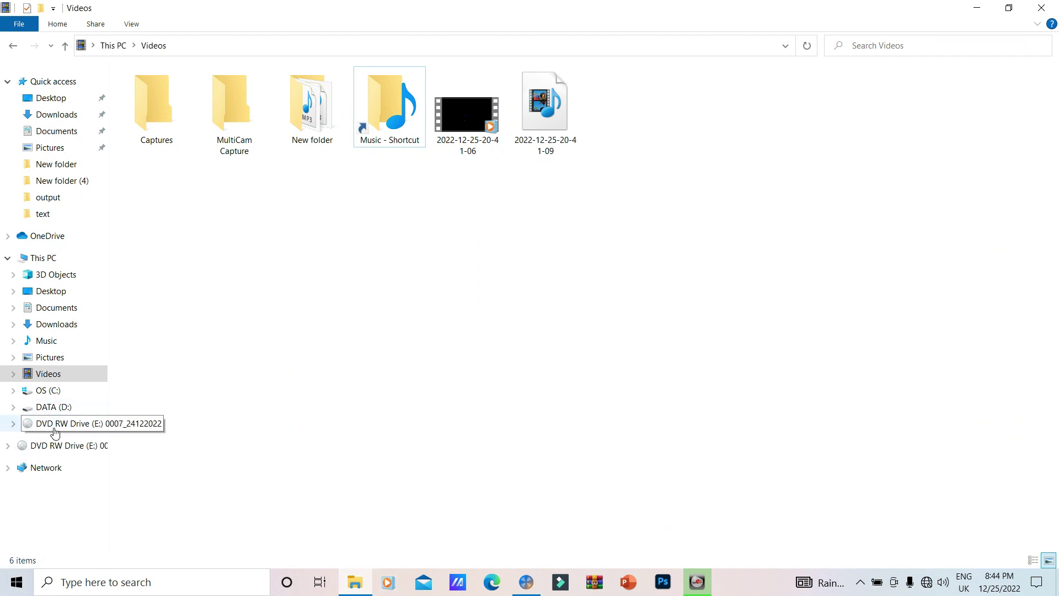
click(58, 447)
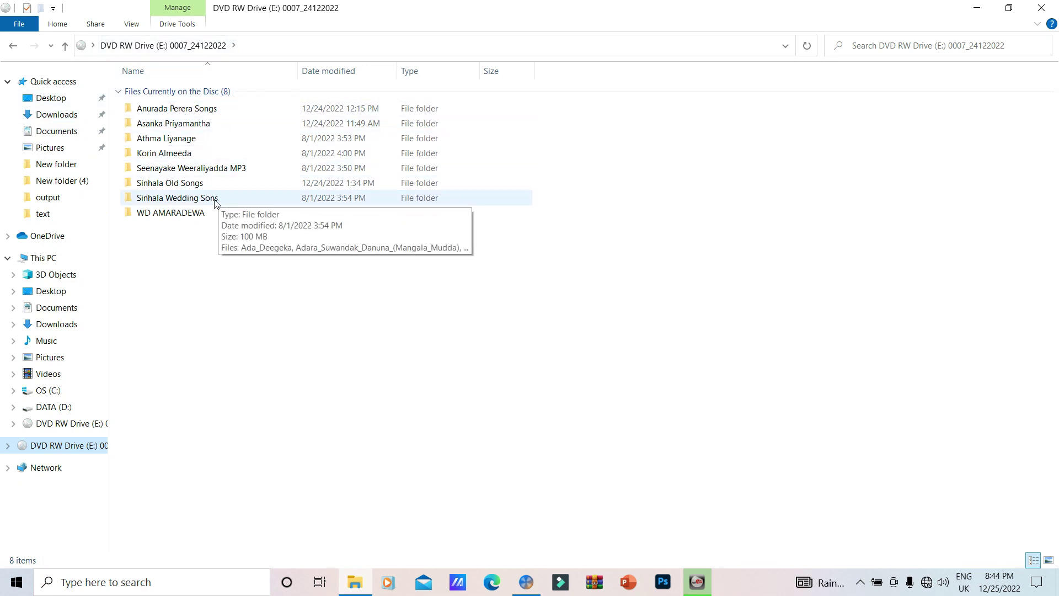
double_click(204, 185)
click(217, 227)
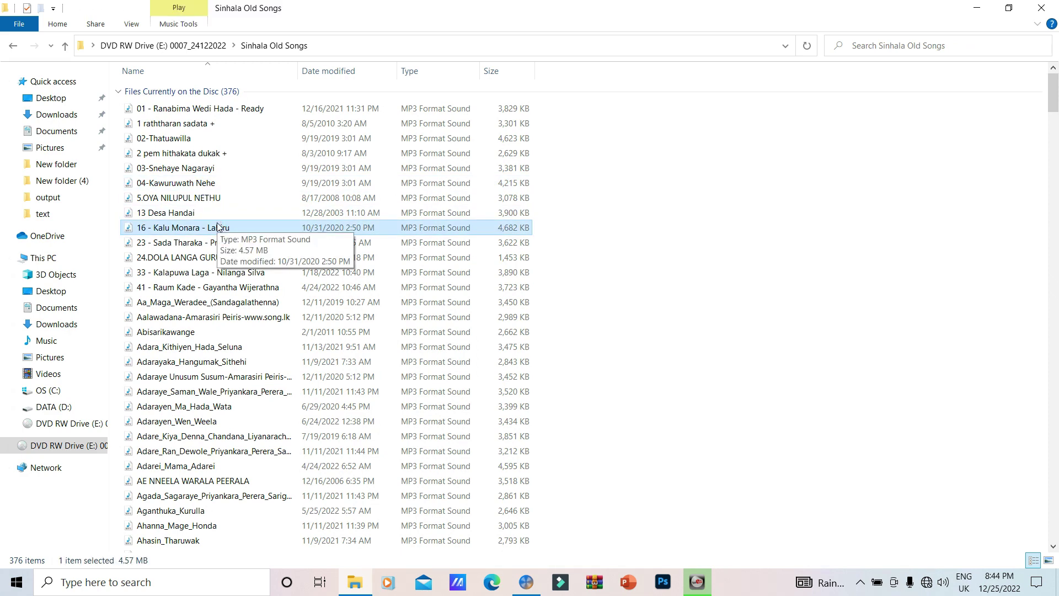
key(t)
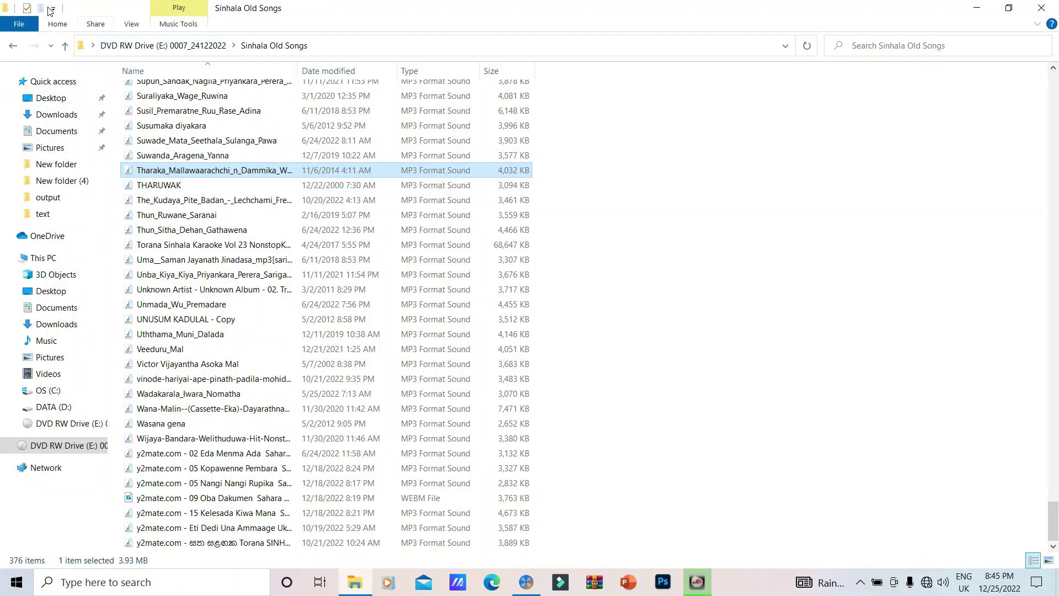
scroll(159, 225, up, 1)
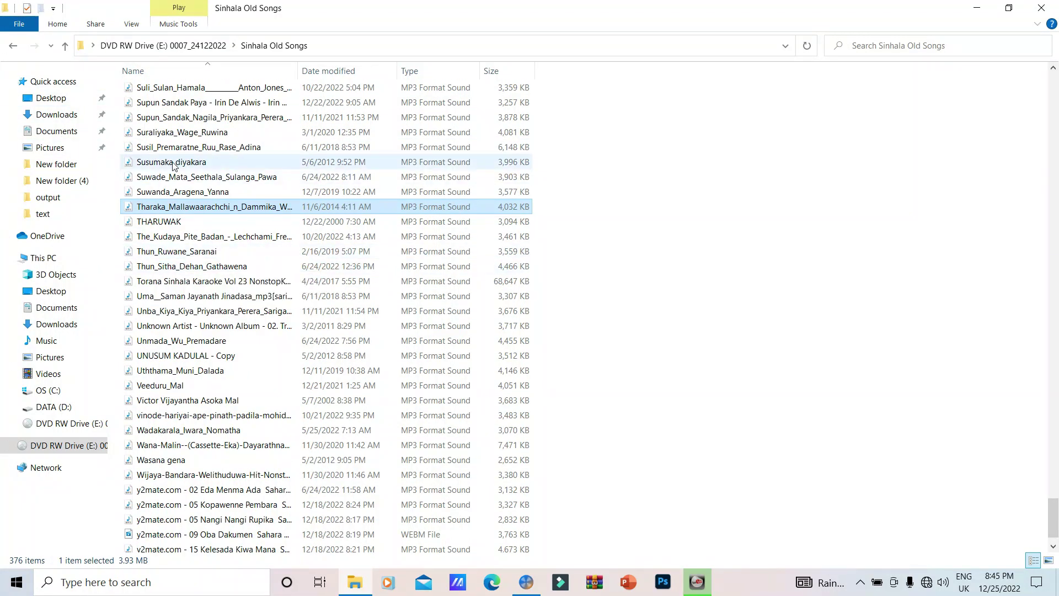
click(206, 236)
drag(206, 236, 137, 396)
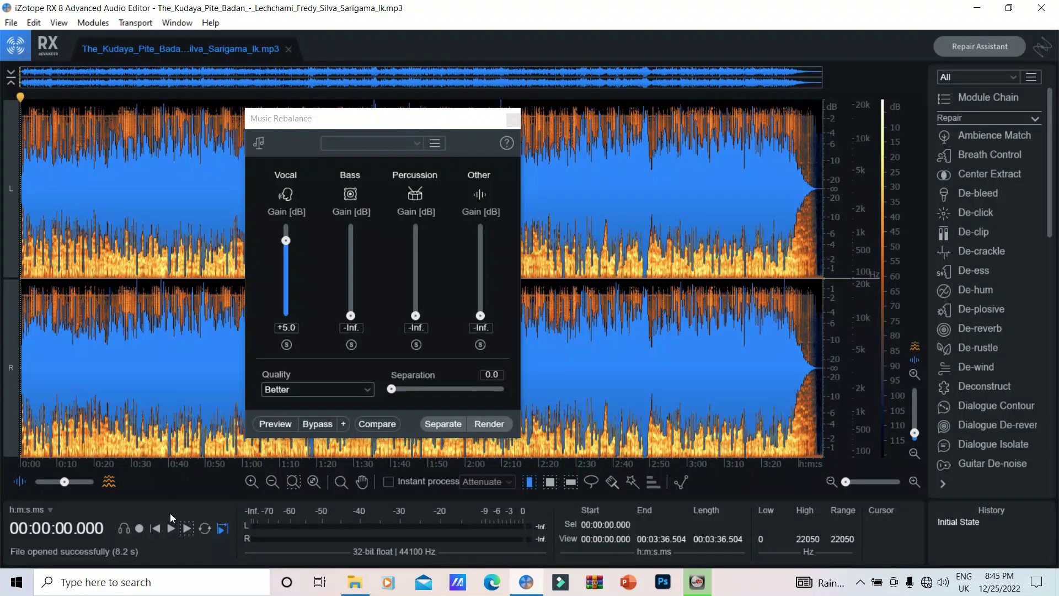
Listen to about 57 seconds of the original song and render Music Rebalance with vocals at +5.0 dB and everything else at -Inf
click(171, 528)
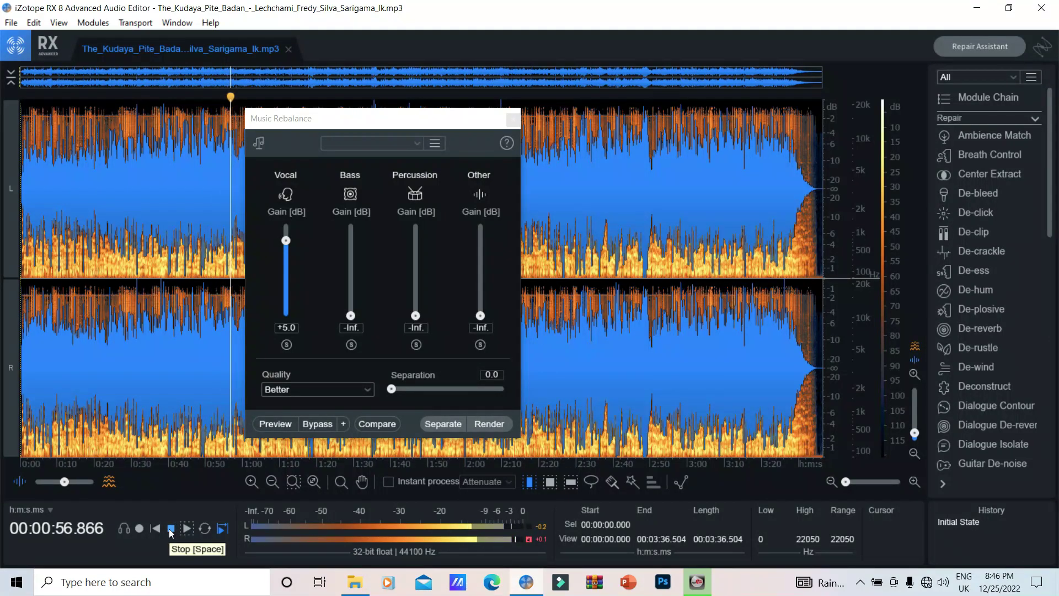
click(170, 529)
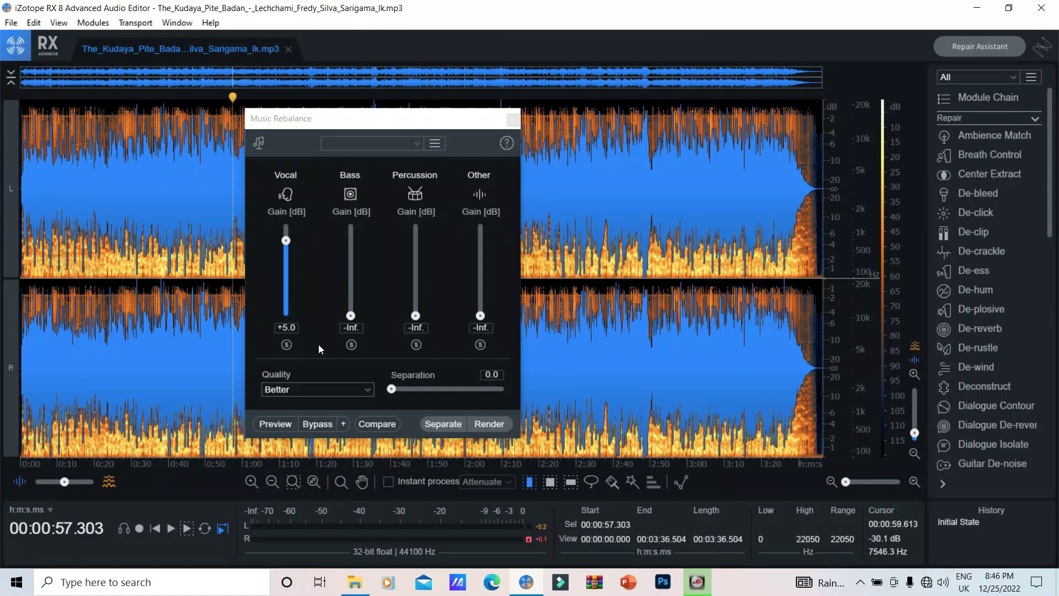
click(486, 425)
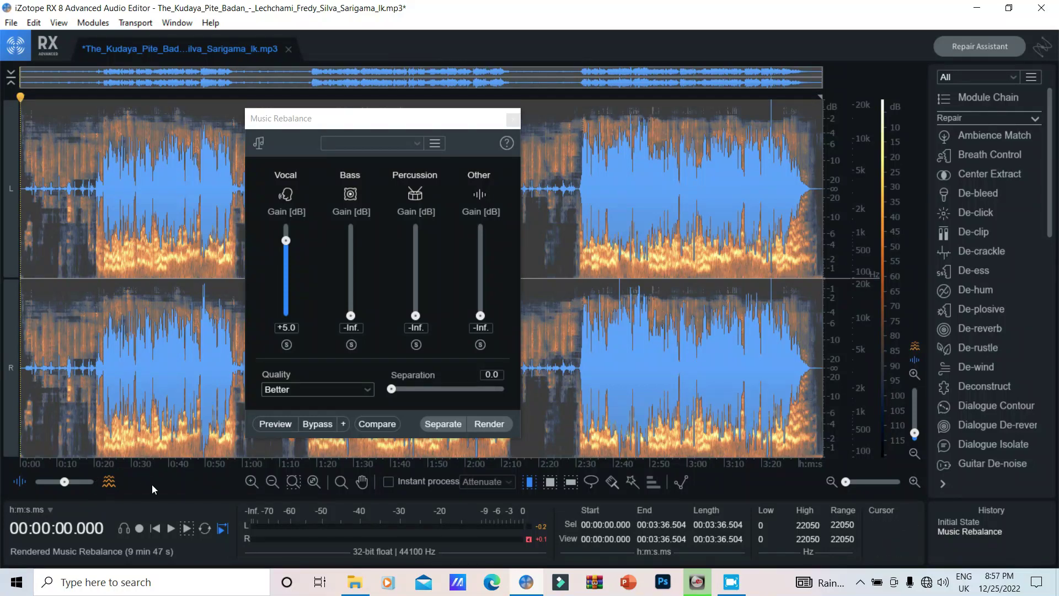
Play back the rendered vocals, skipping ahead in the intro and stopping at about 57 seconds
click(171, 528)
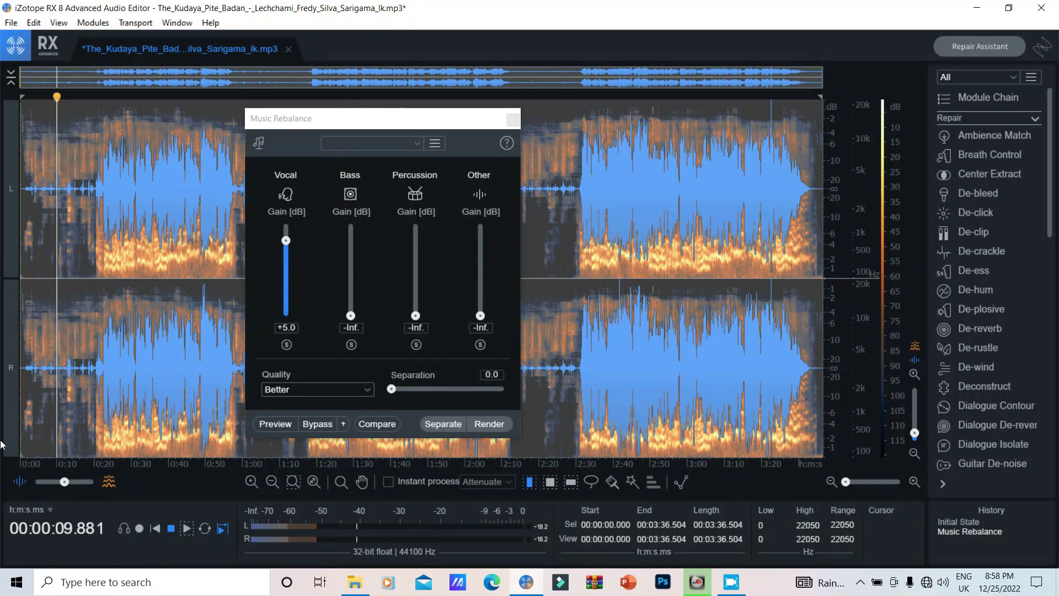
drag(62, 97, 83, 98)
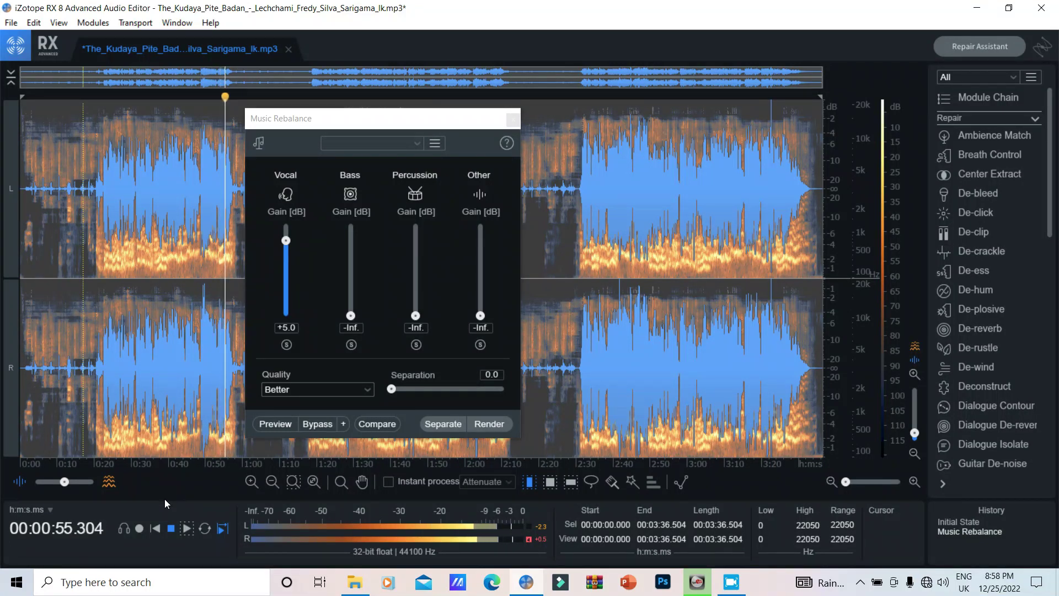
click(169, 529)
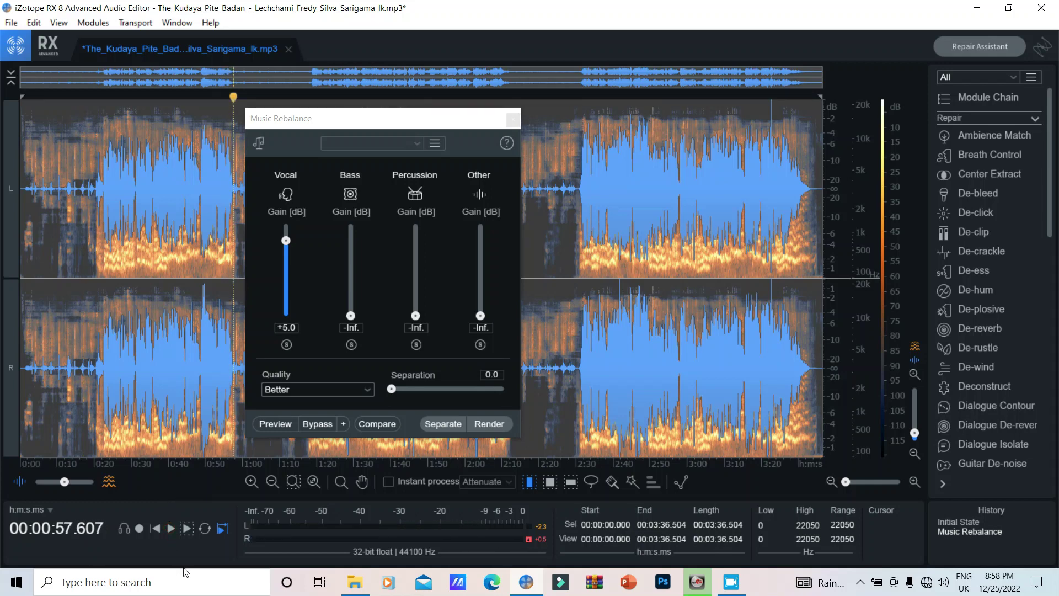
Save the rendered vocal track as a 320 kbps constant bit rate MP3 in DATA (D:), keeping the suggested file name
click(11, 23)
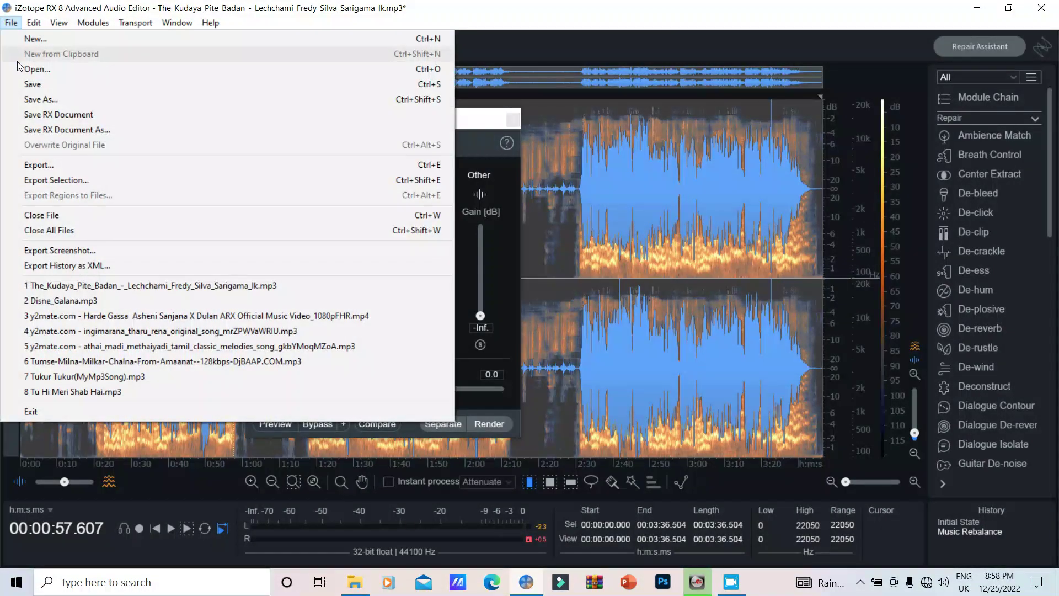
click(39, 84)
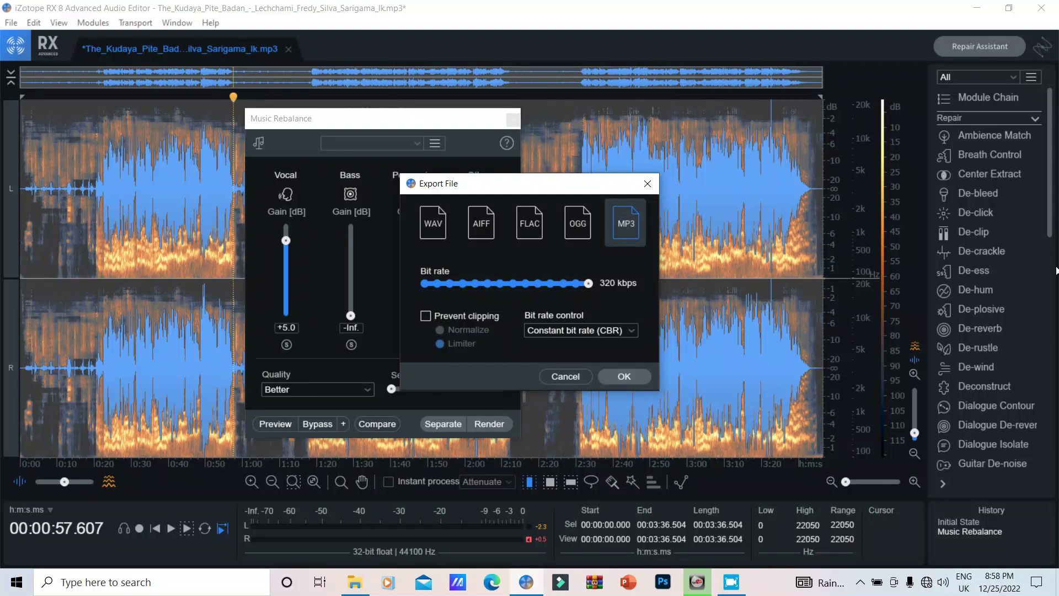
click(634, 374)
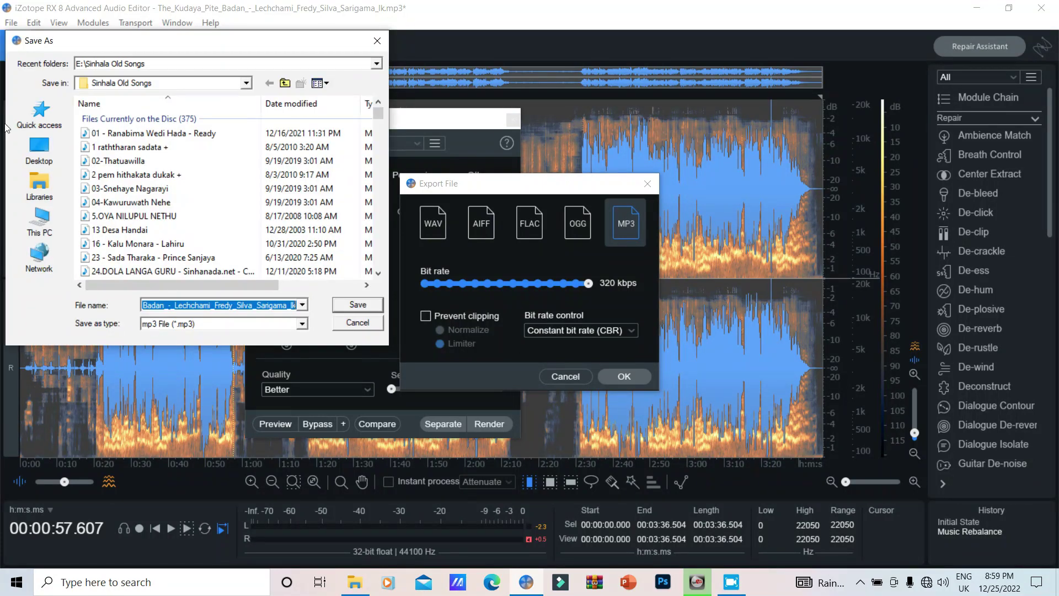
click(36, 228)
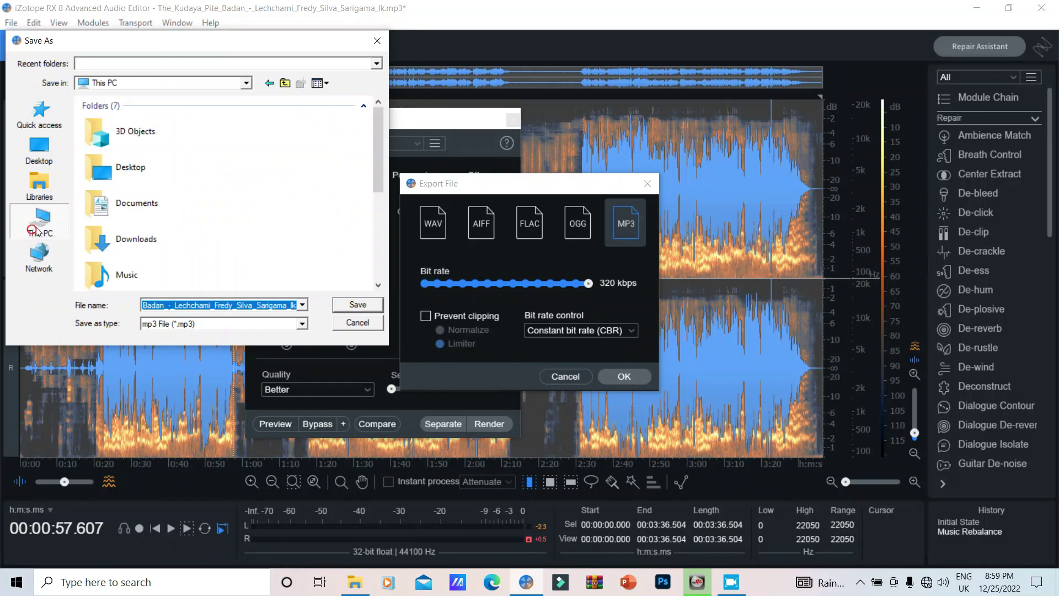
scroll(154, 234, down, 3)
click(155, 234)
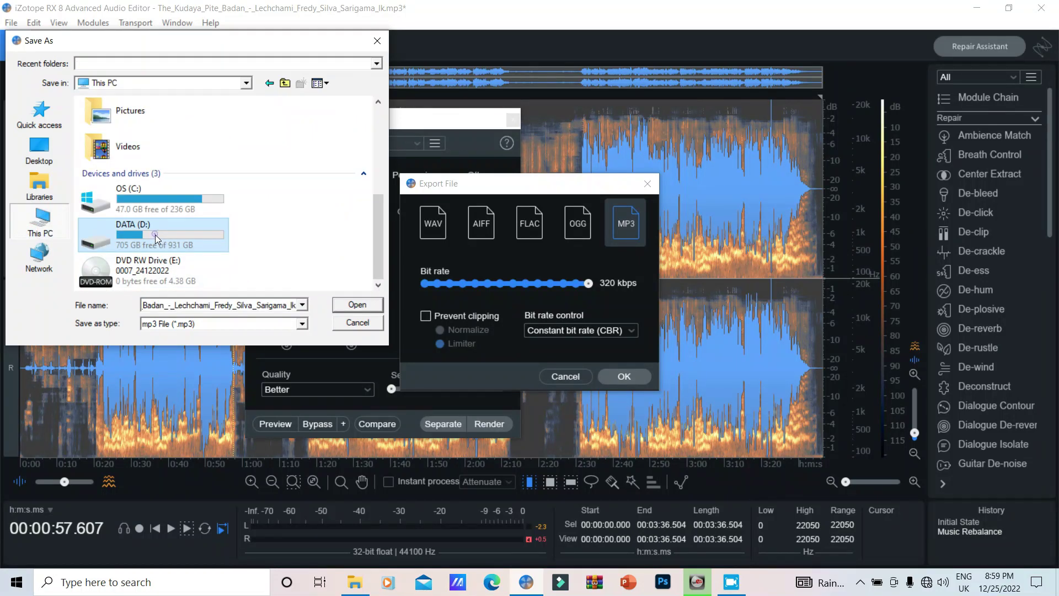
double_click(155, 234)
scroll(171, 254, down, 3)
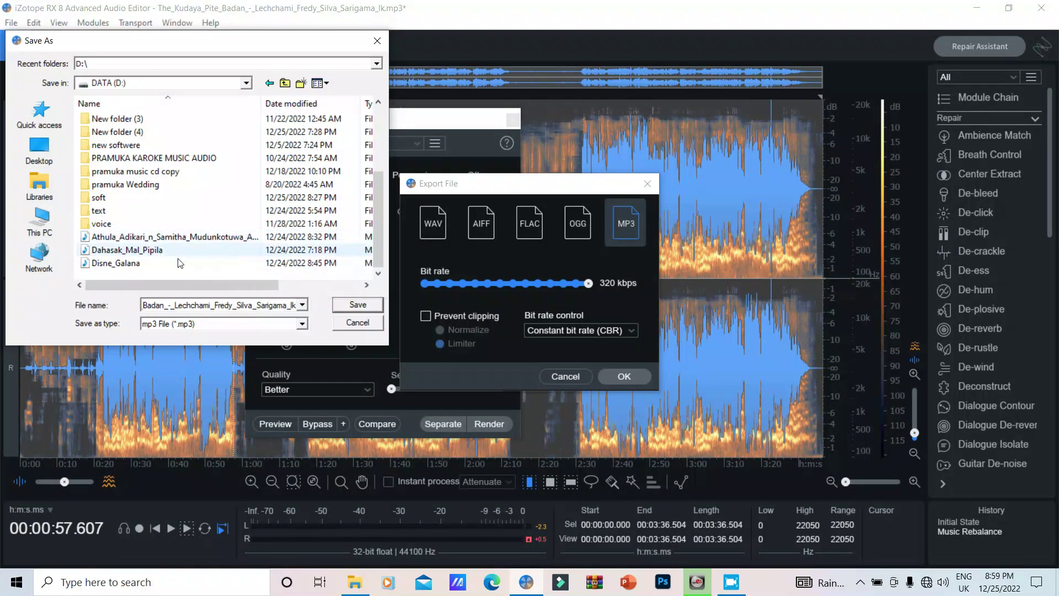
click(357, 304)
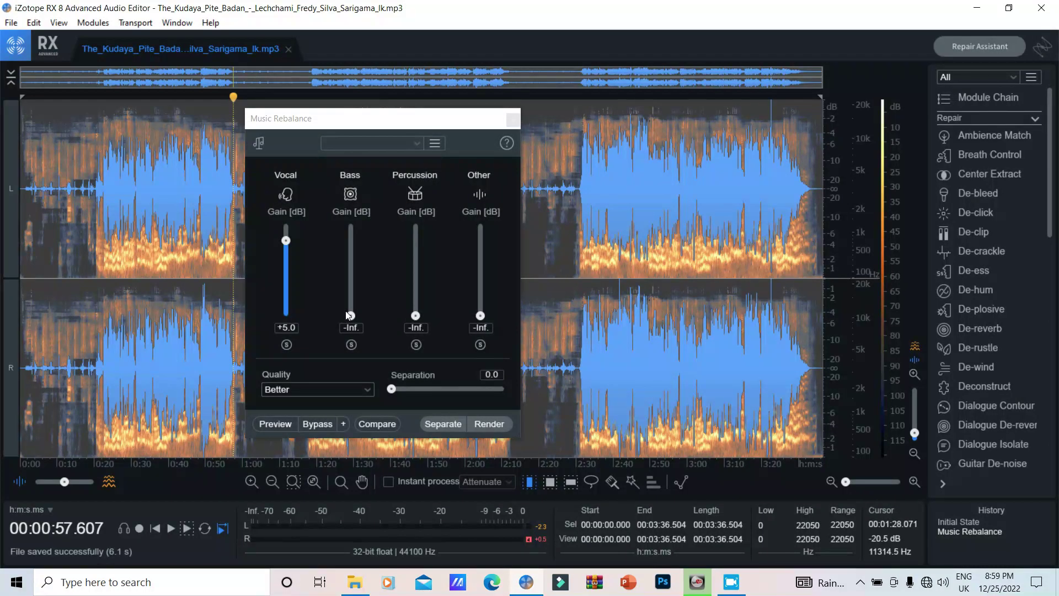
Close RX 8 and start a new 16:9 (Widescreen) project in Filmora9
click(1052, 6)
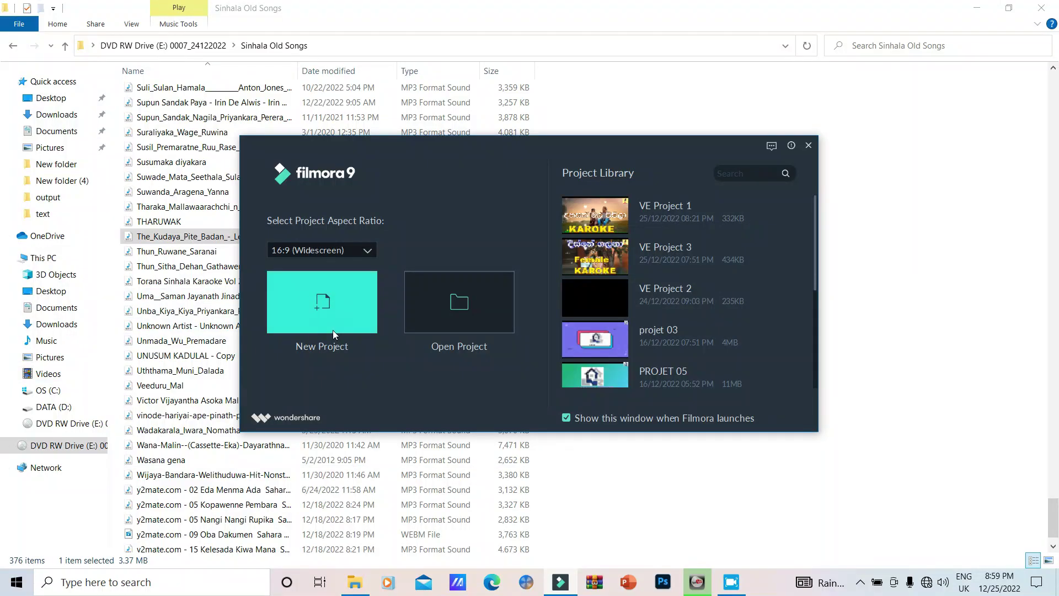
click(332, 329)
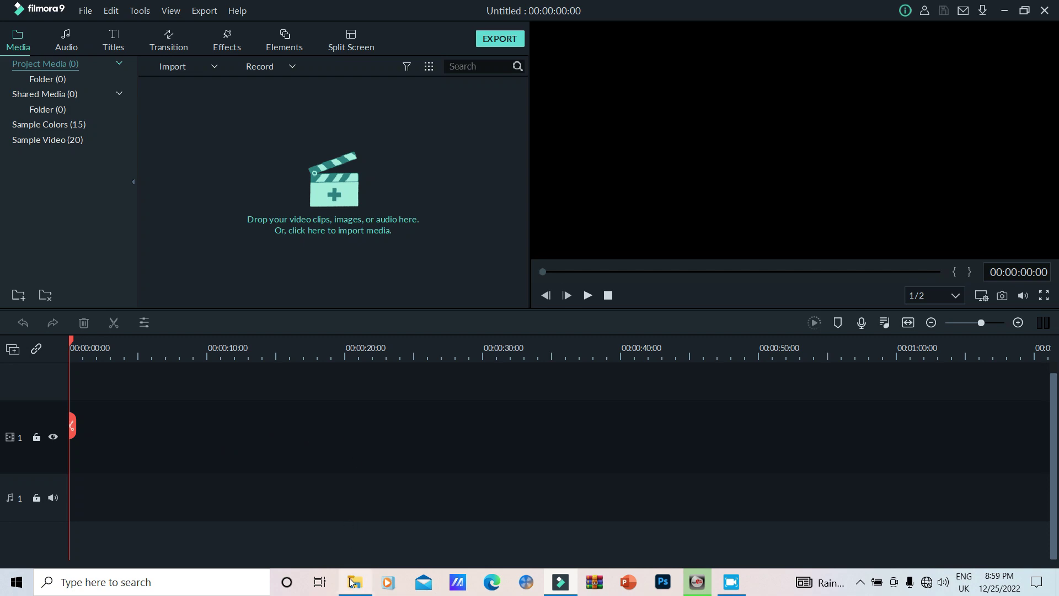
Switch to File Explorer, leave the Sinhala Old Songs folder and open the DATA (D:) drive
mouse_move(351, 581)
click(350, 549)
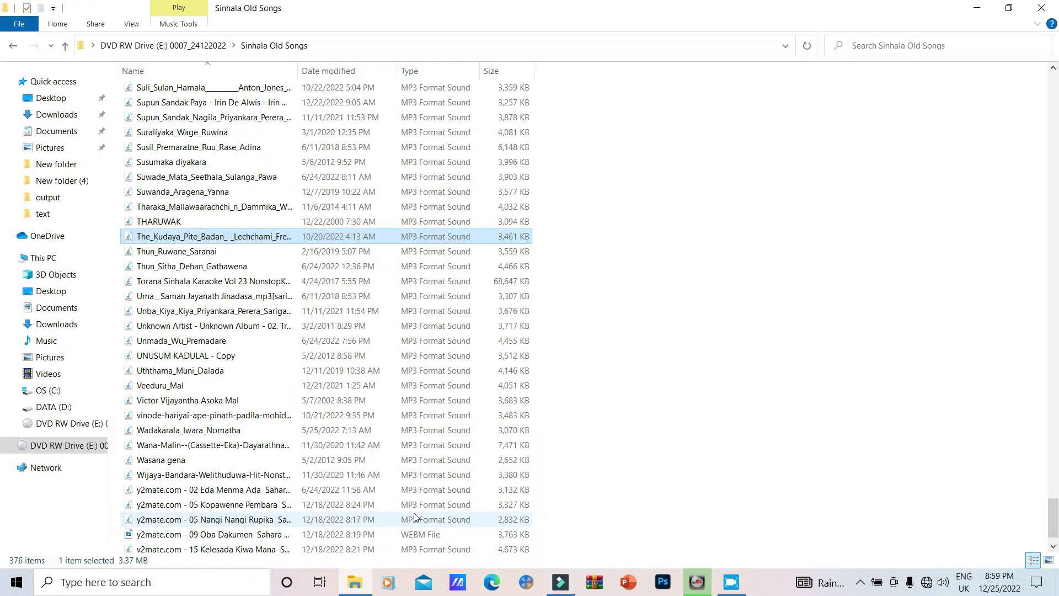
click(13, 46)
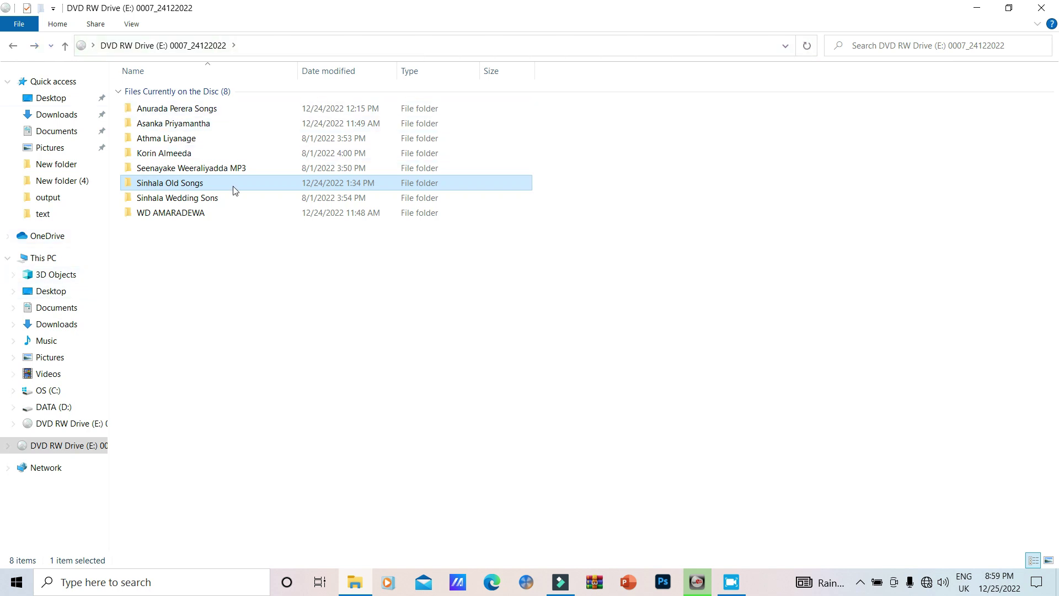
click(13, 47)
click(14, 47)
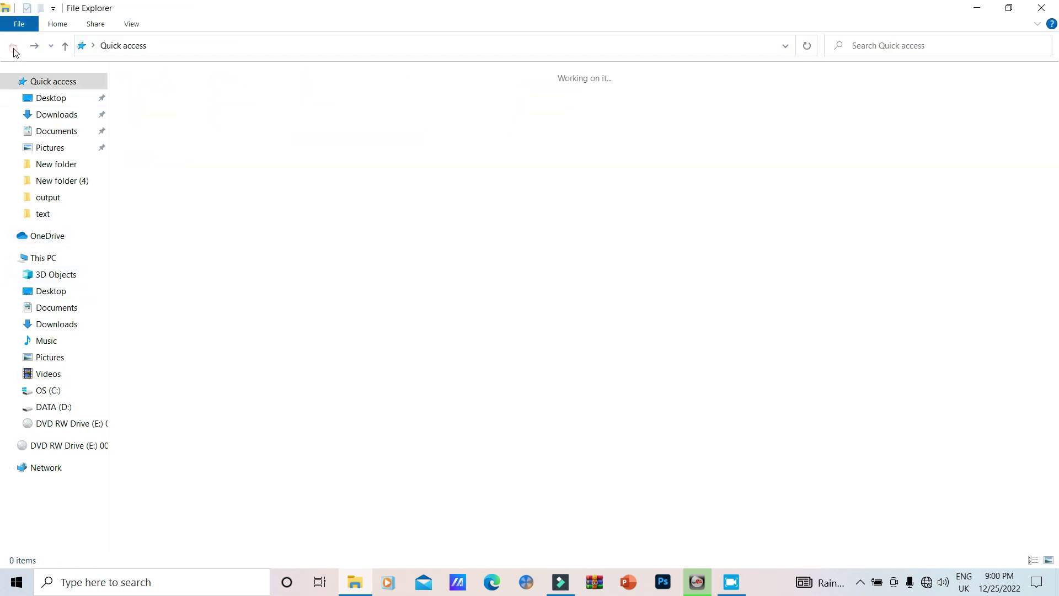
click(94, 423)
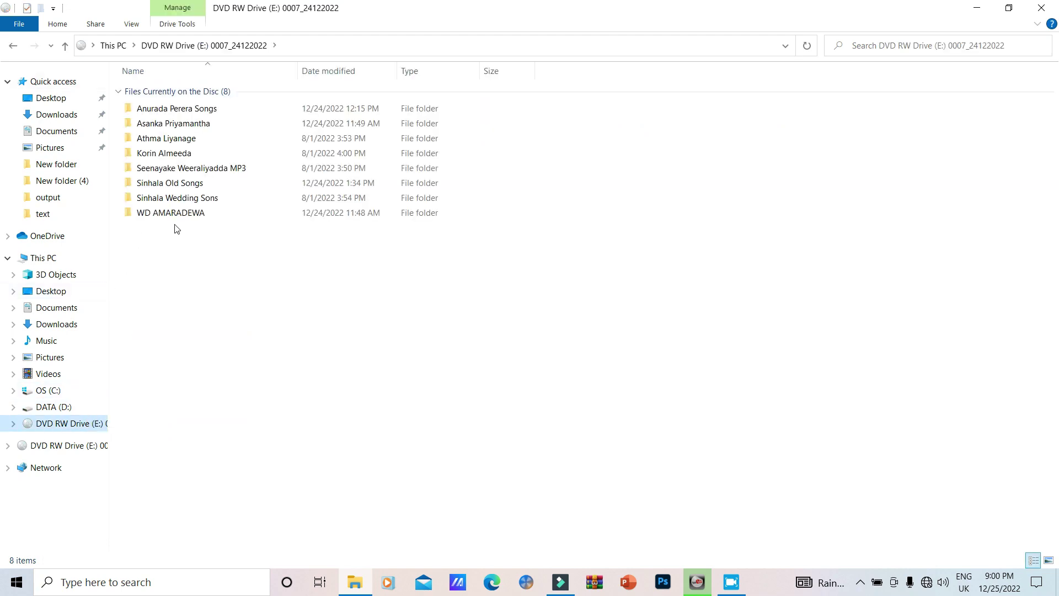
click(70, 408)
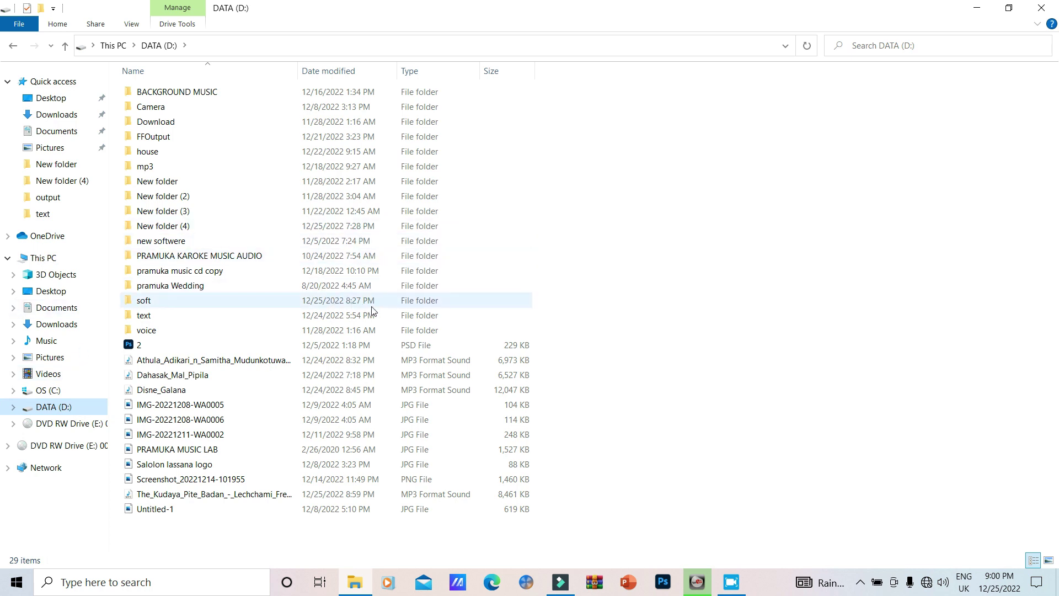
Open the OLD KAROKE folder inside PRAMUKA KAROKE MUSIC AUDIO and jump to the files starting with T
double_click(386, 256)
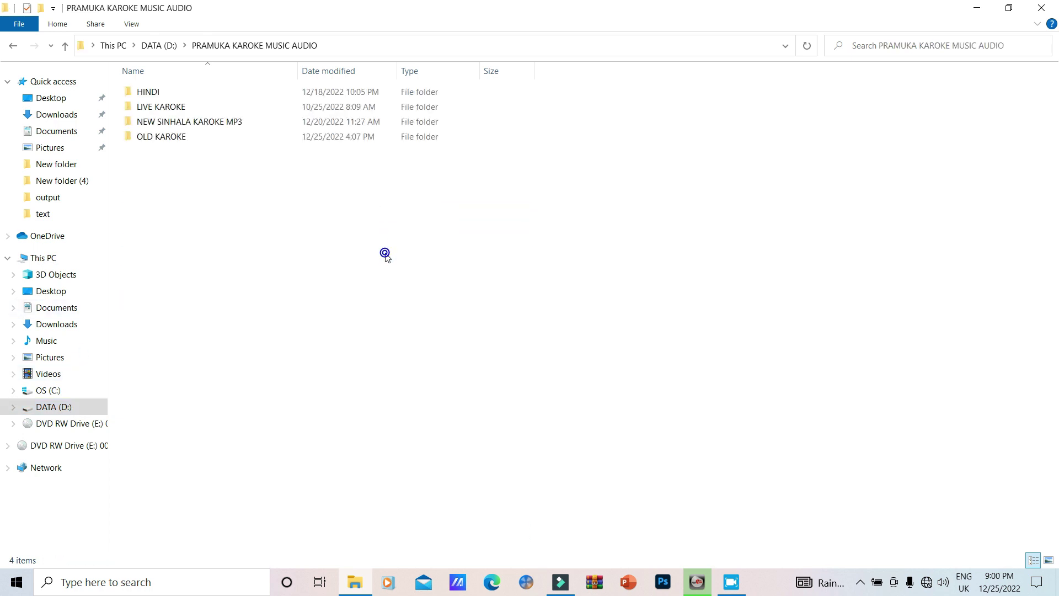
double_click(355, 136)
click(396, 147)
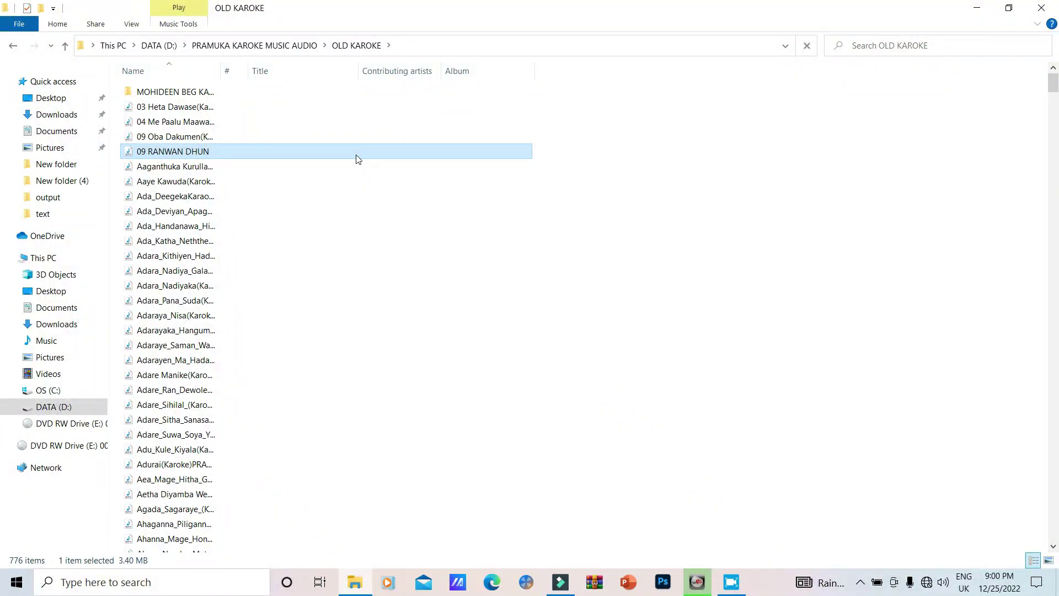
key(t)
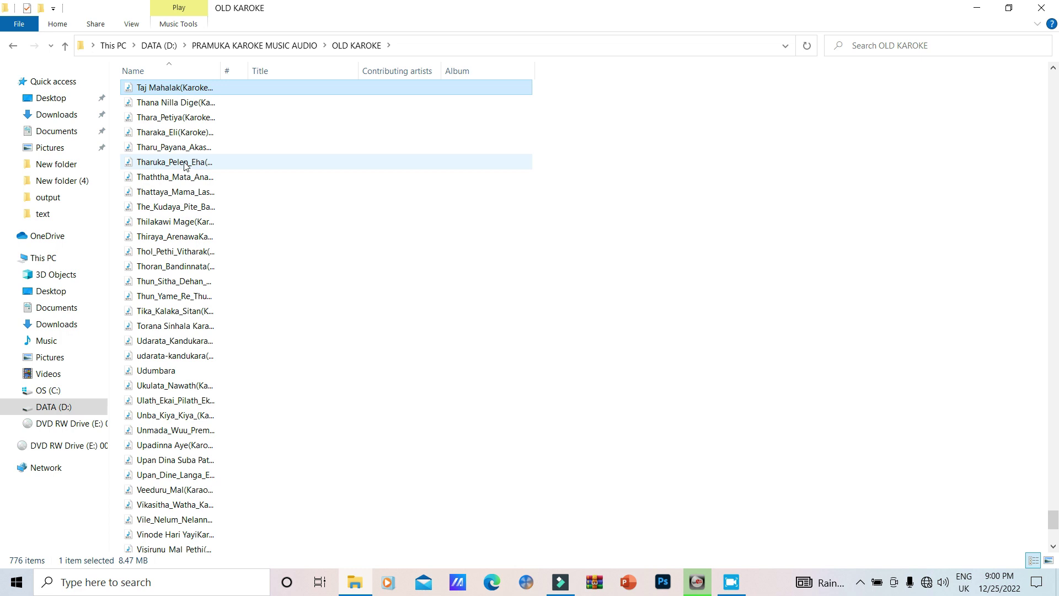
Import The_Kudaya_Pite_Badan karaoke MP3 into the Filmora9 project media and place it at the start of audio track 1
click(210, 212)
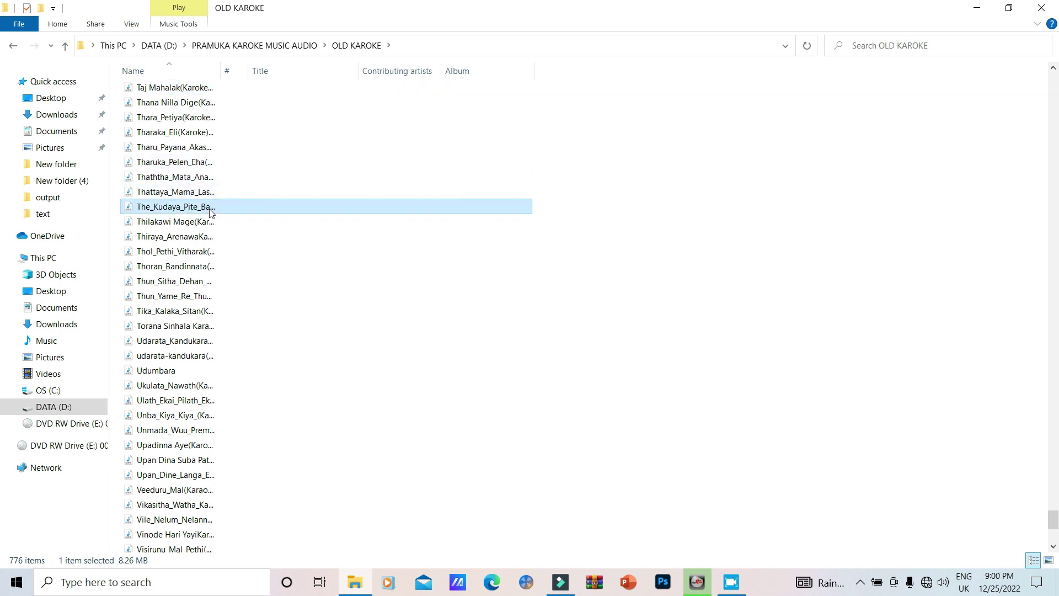
drag(210, 213, 302, 239)
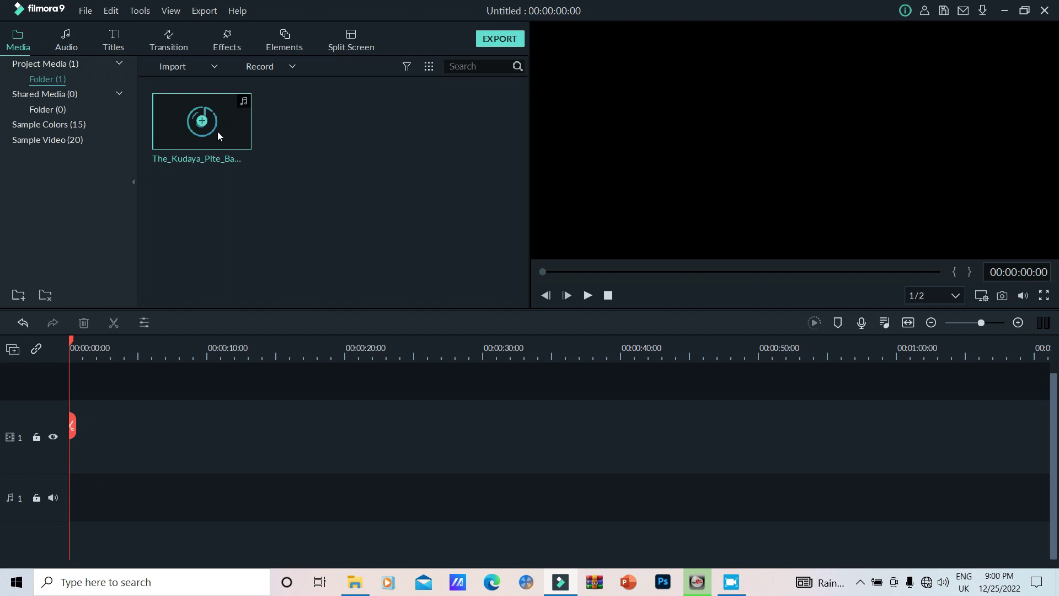
drag(217, 133, 48, 482)
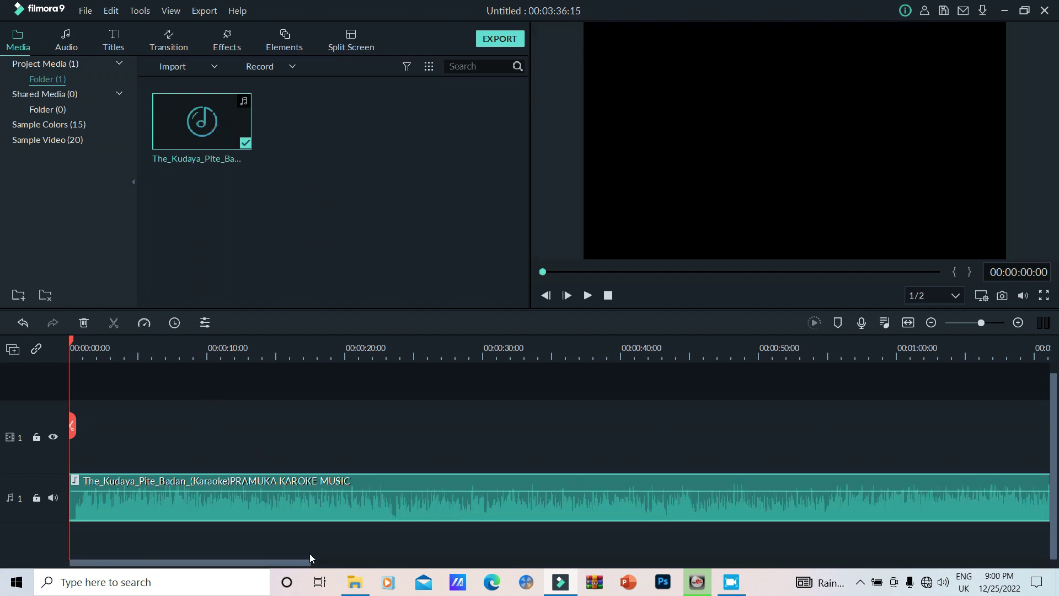
Return to DATA (D:) in File Explorer and import the rendered The_Kudaya_Pite_Badan vocal MP3 into the Filmora9 project media
mouse_move(364, 588)
click(342, 542)
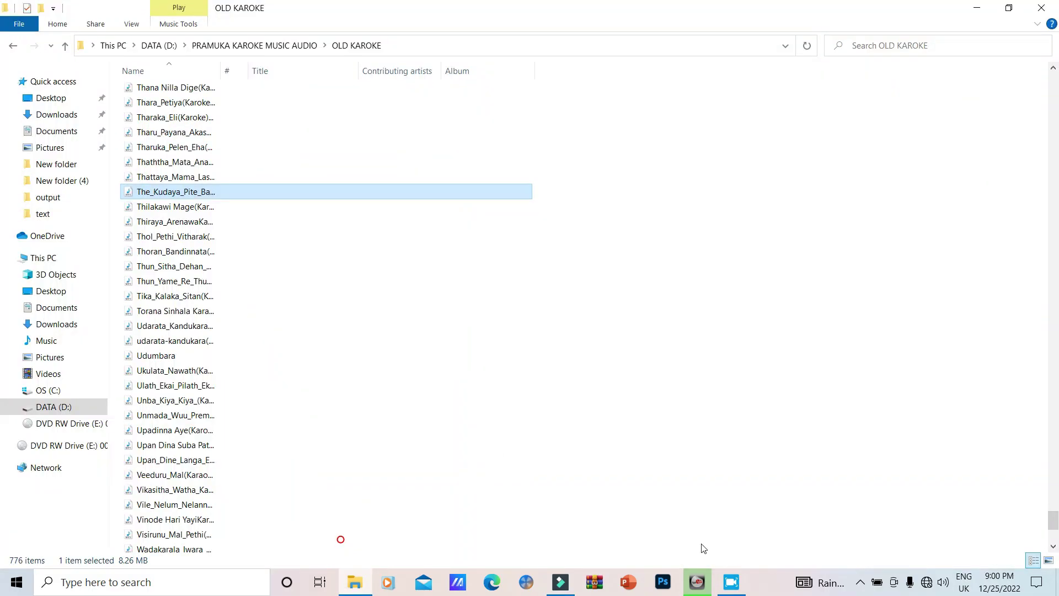
click(14, 46)
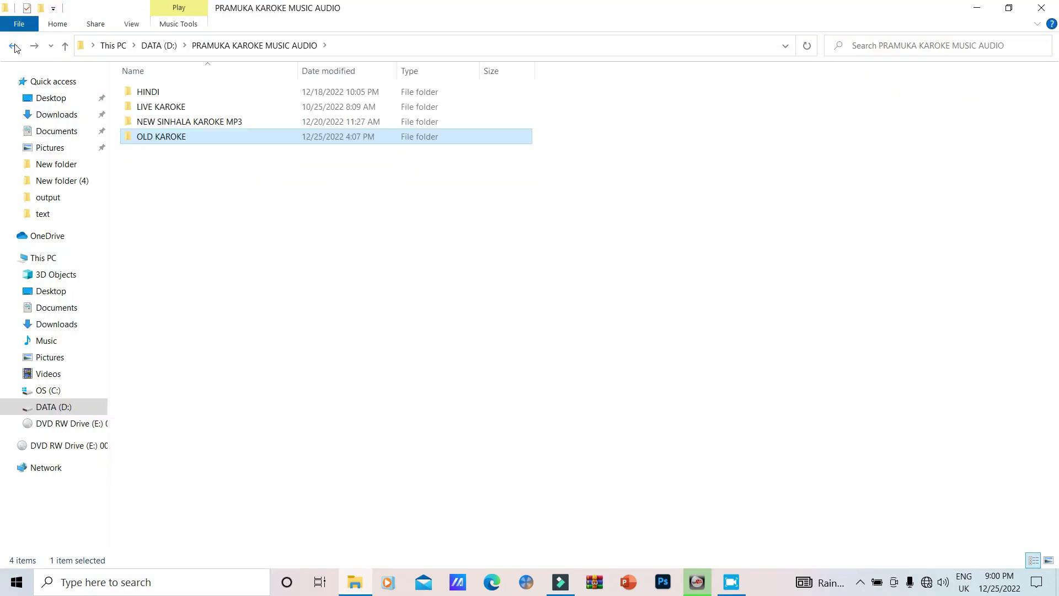
click(12, 47)
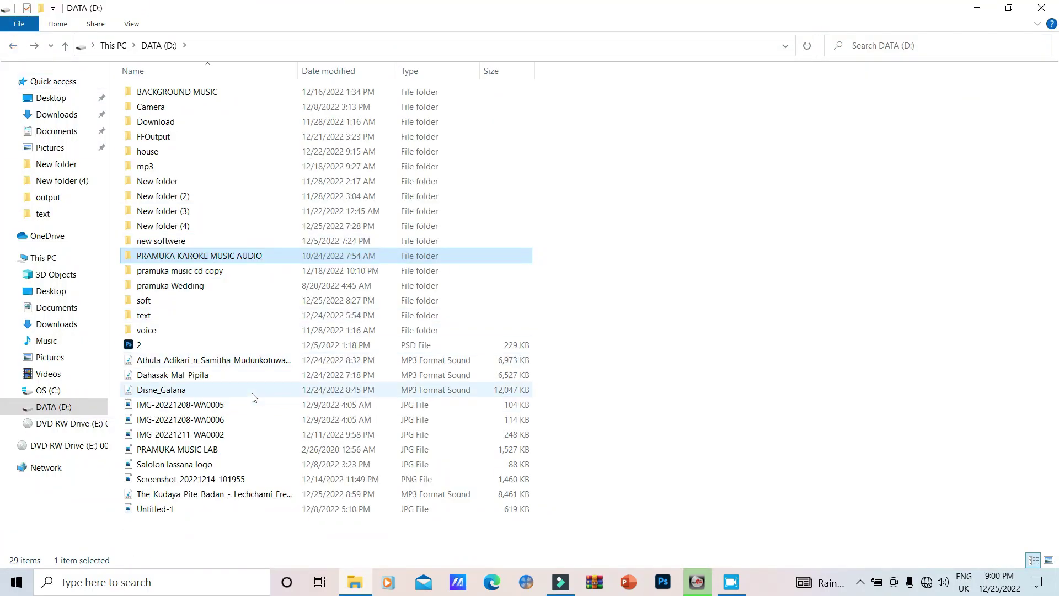
click(267, 495)
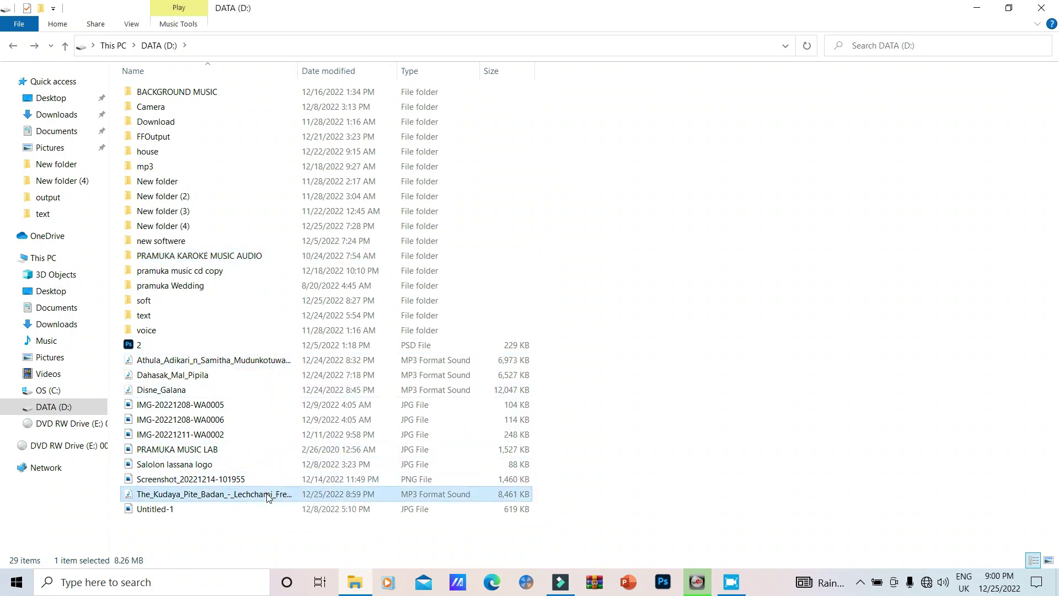
drag(338, 506, 312, 272)
Place the imported vocal clip at the start of audio track 2, beneath the karaoke clip
mouse_move(289, 147)
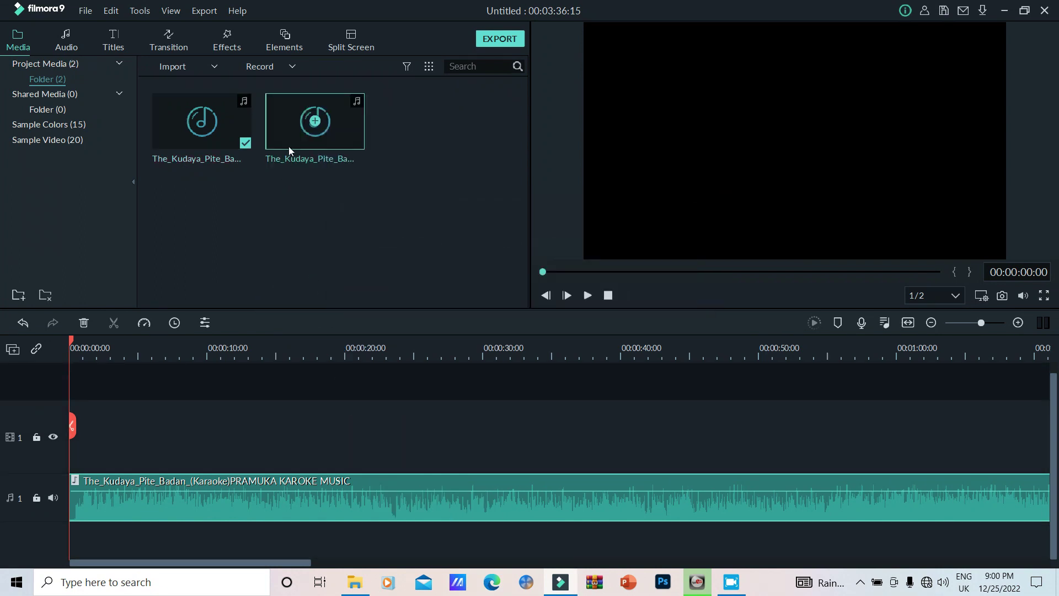
drag(279, 160, 34, 551)
drag(34, 551, 35, 551)
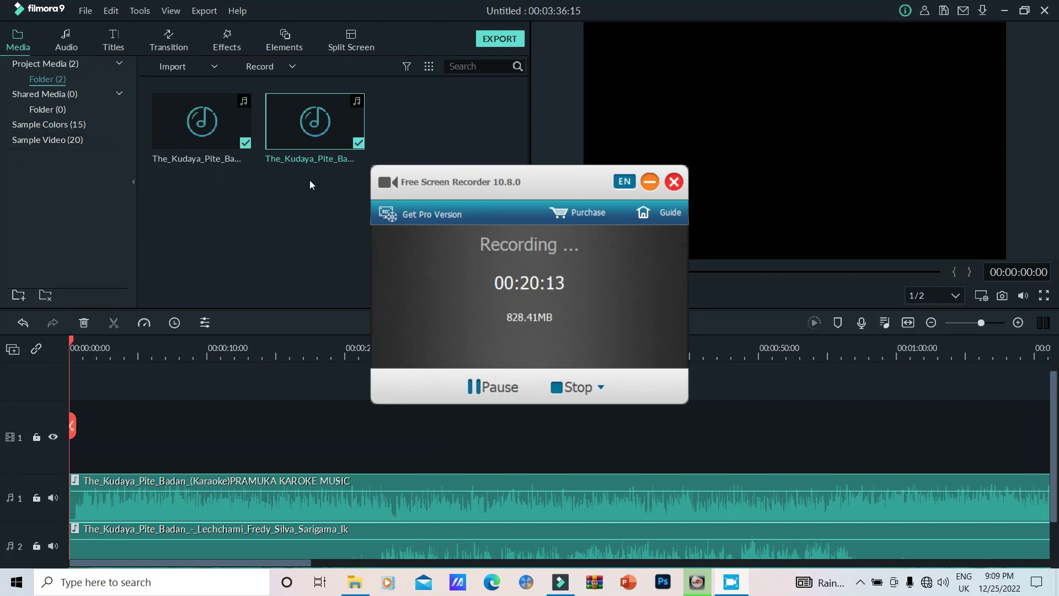
Minimize the screen recorder and play both audio tracks together from the start, pausing at 00:00:22:14
click(650, 181)
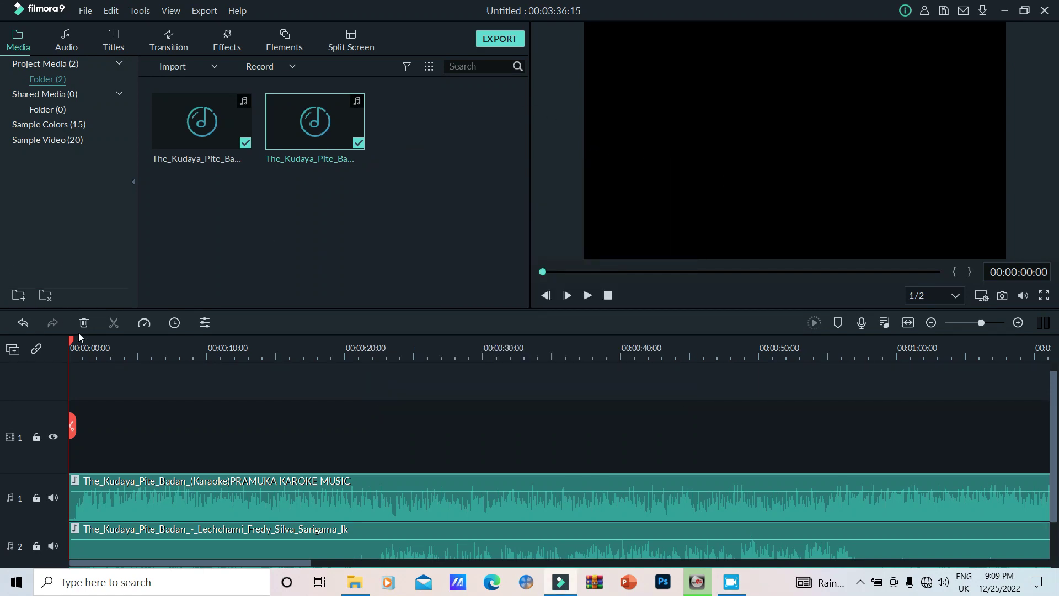
scroll(188, 551, down, 1)
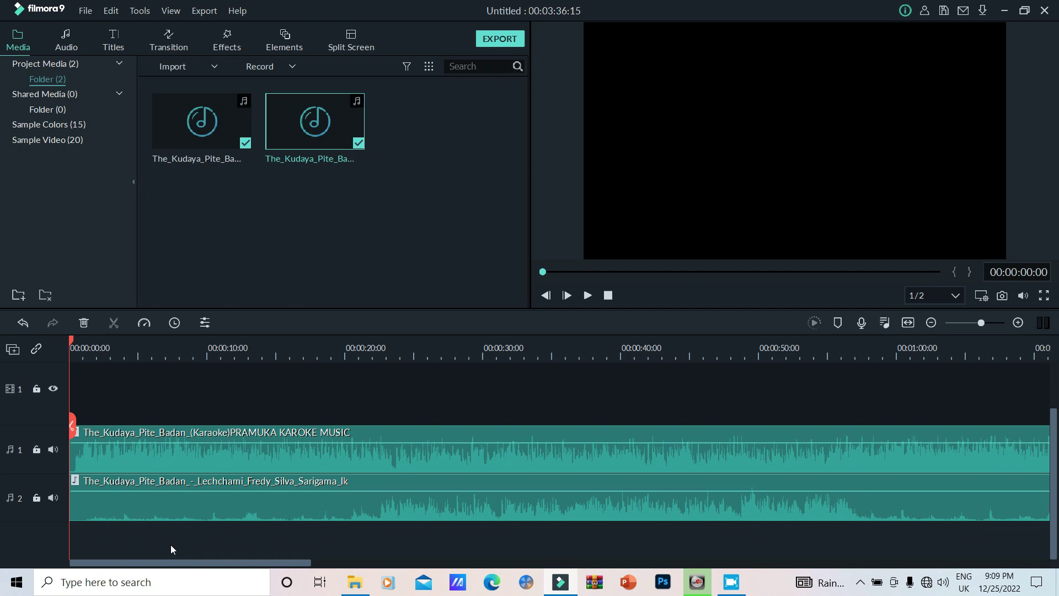
click(585, 296)
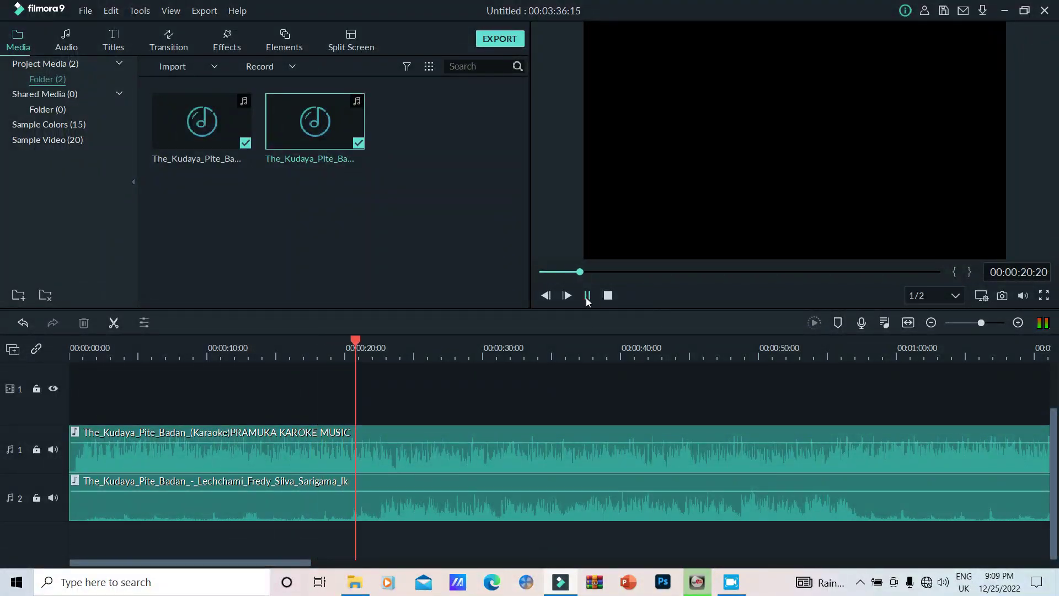
click(587, 296)
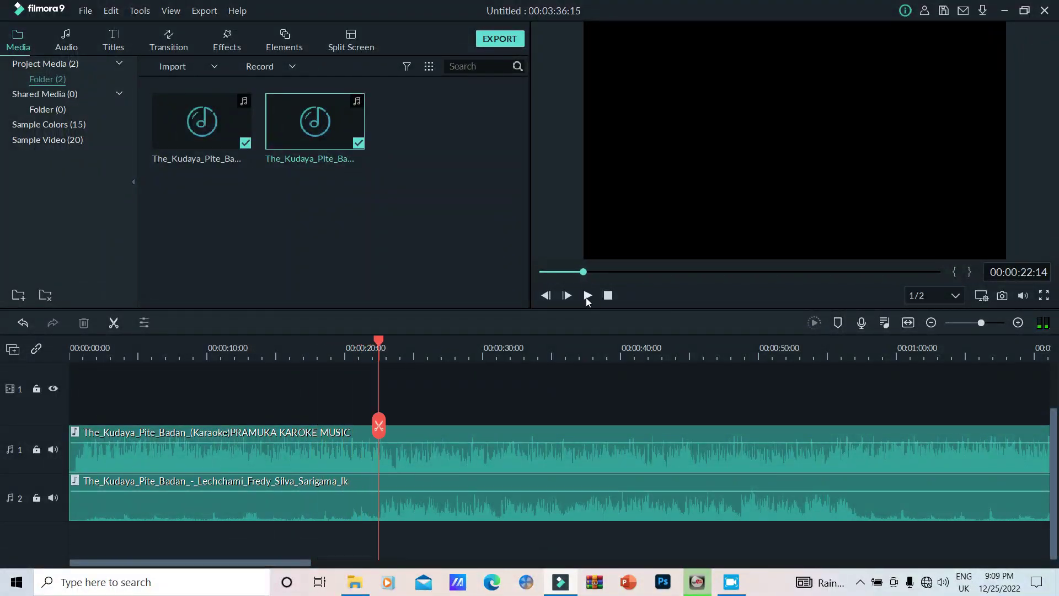
Split the vocal clip on audio track 2 at 00:00:22:14 and lower the first segment's volume to silence
click(353, 499)
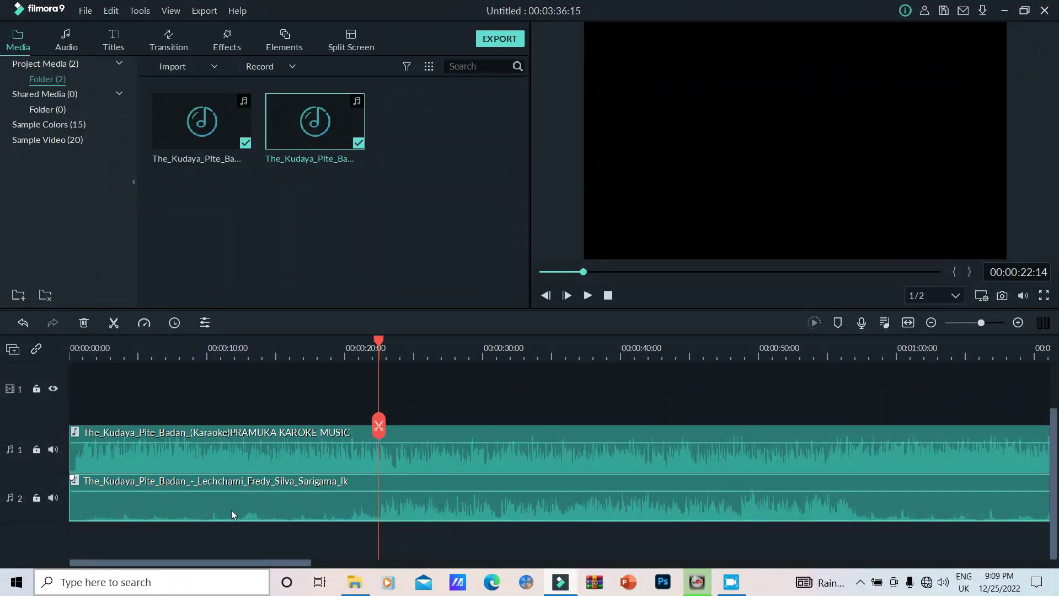
click(114, 323)
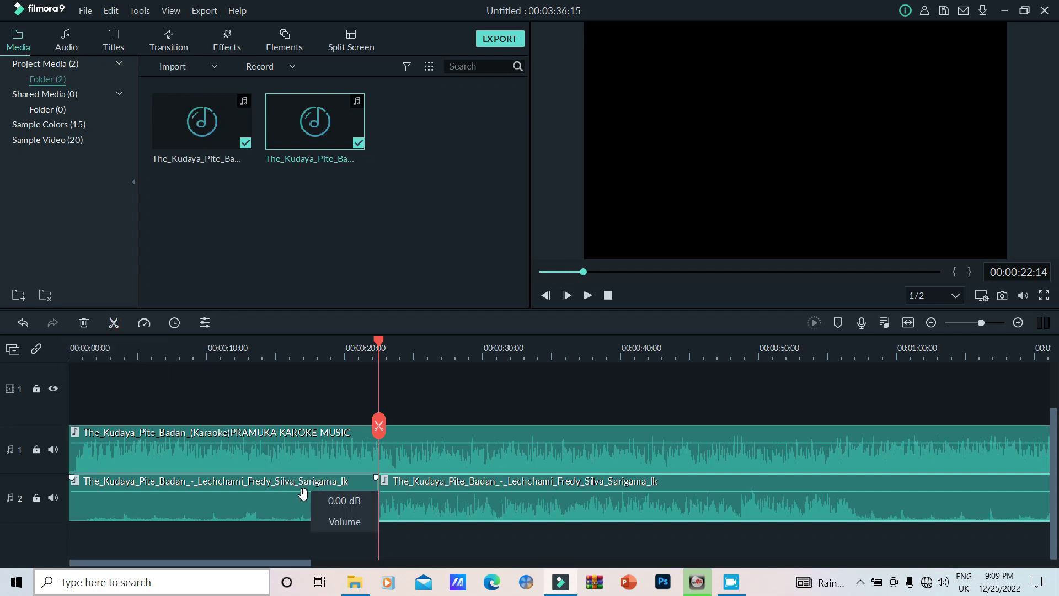
drag(299, 491, 304, 593)
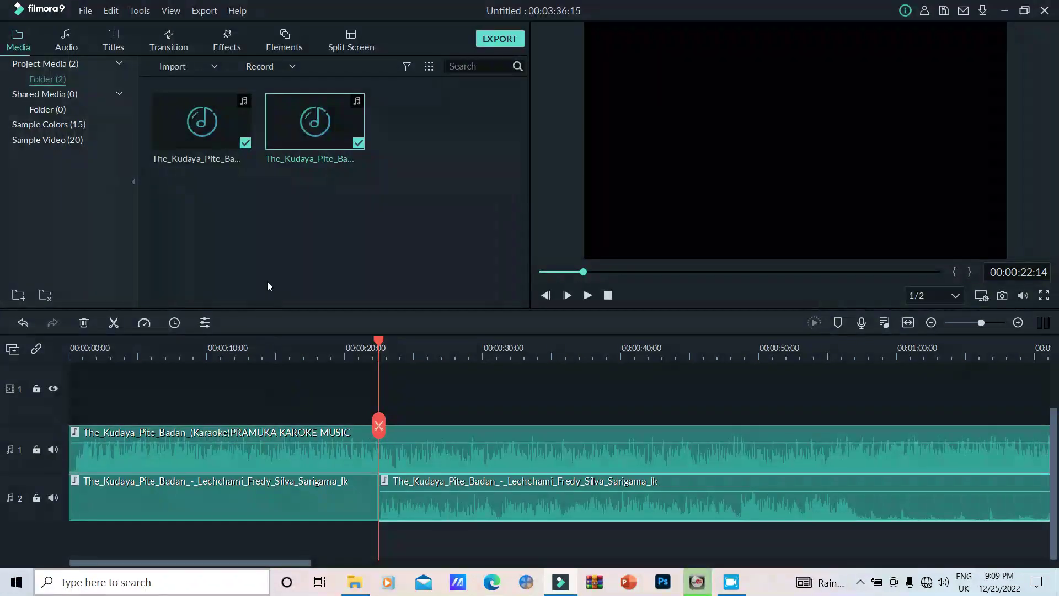
Play on to 00:00:39:15, split the vocal clip there and silence the segment just before the split
click(586, 298)
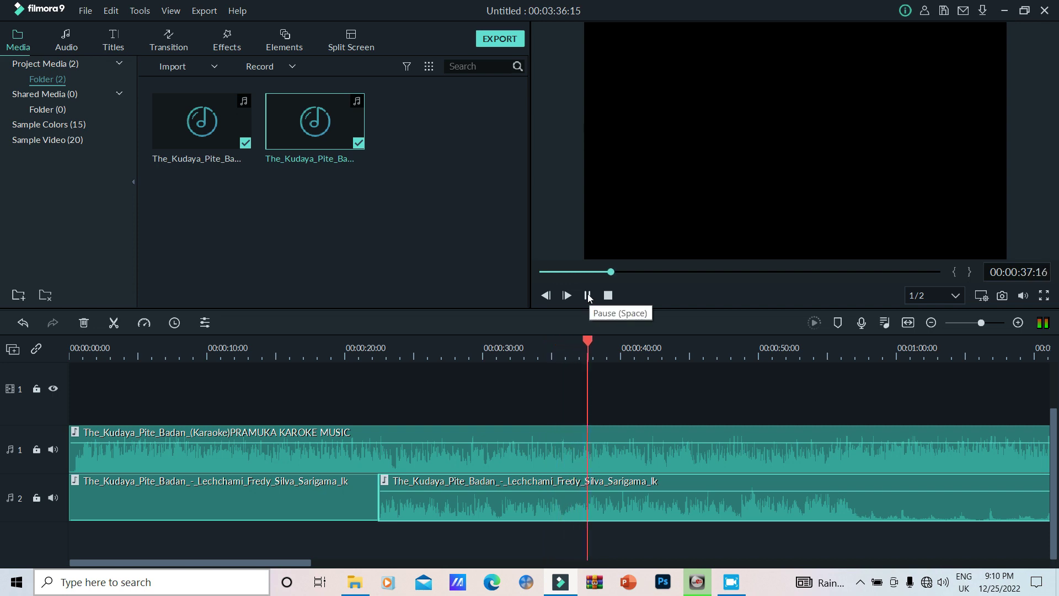
click(588, 296)
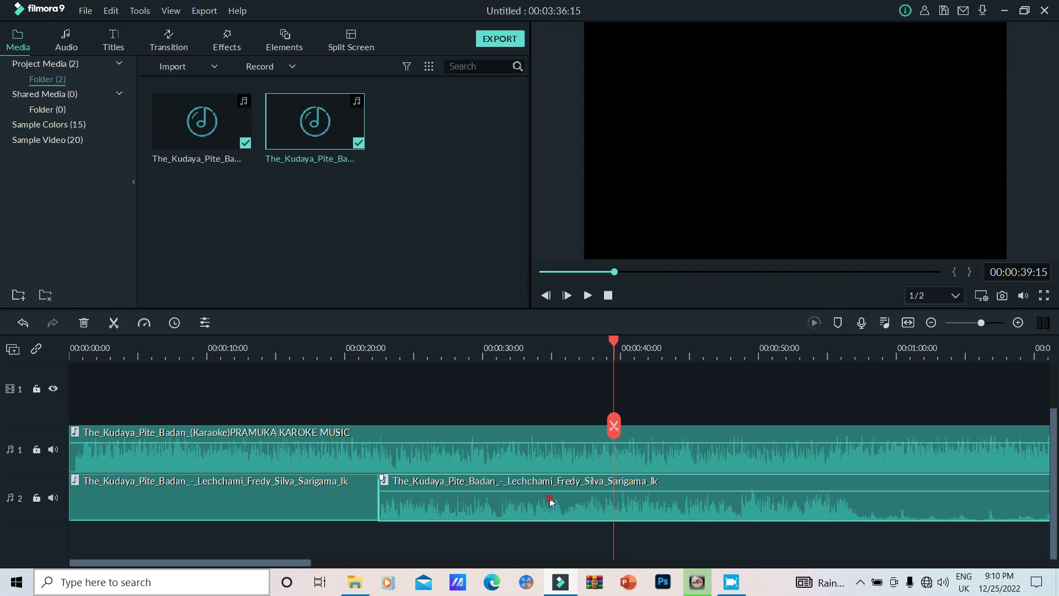
click(112, 324)
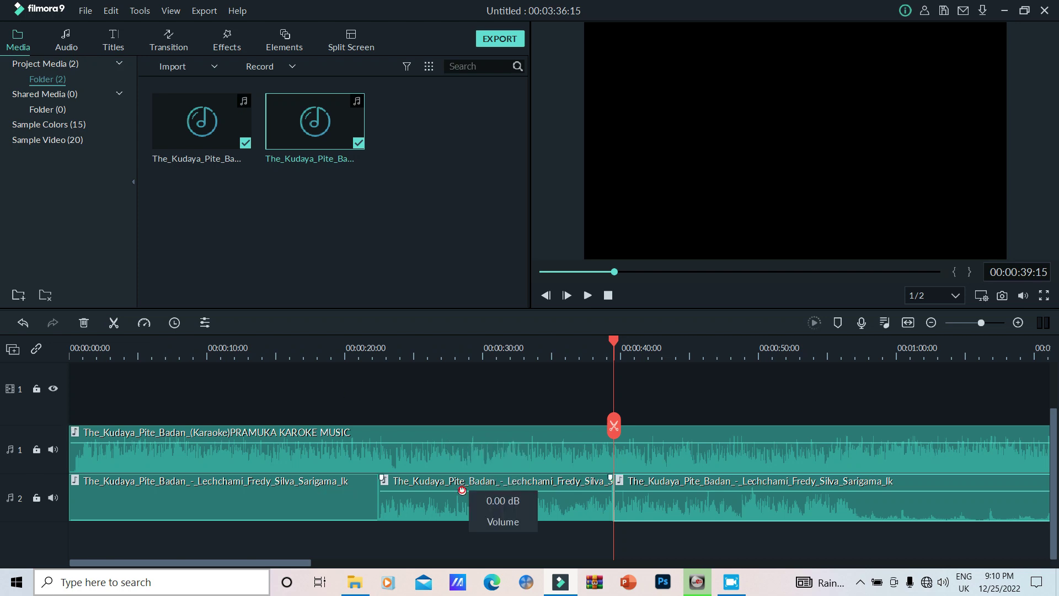
drag(463, 490, 462, 533)
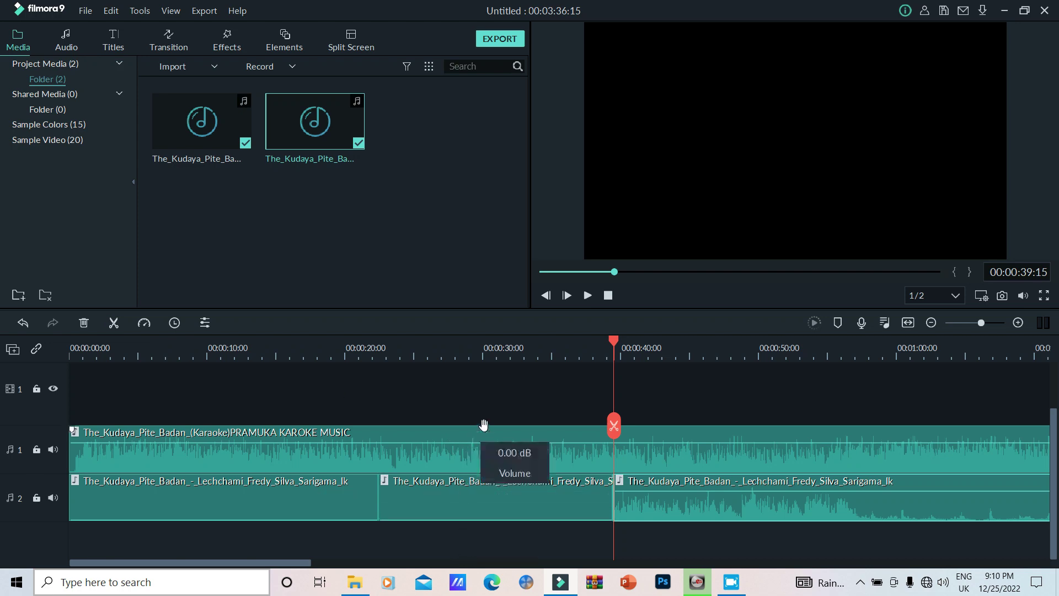
Play the mix from 00:00:35:02 to 00:00:57:07 and split the vocal clip on audio track 2 there
click(553, 358)
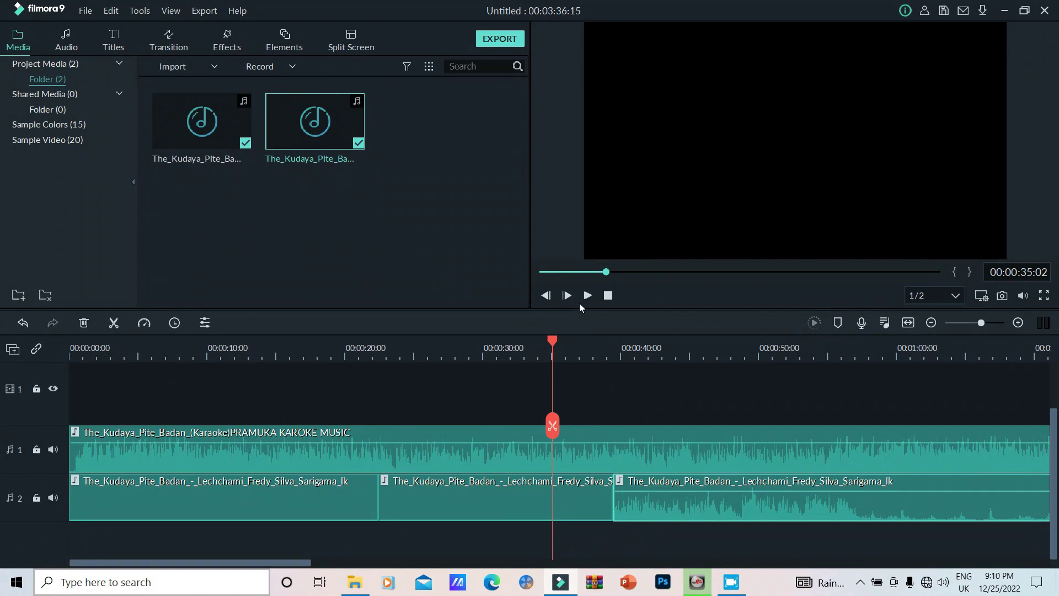
click(586, 297)
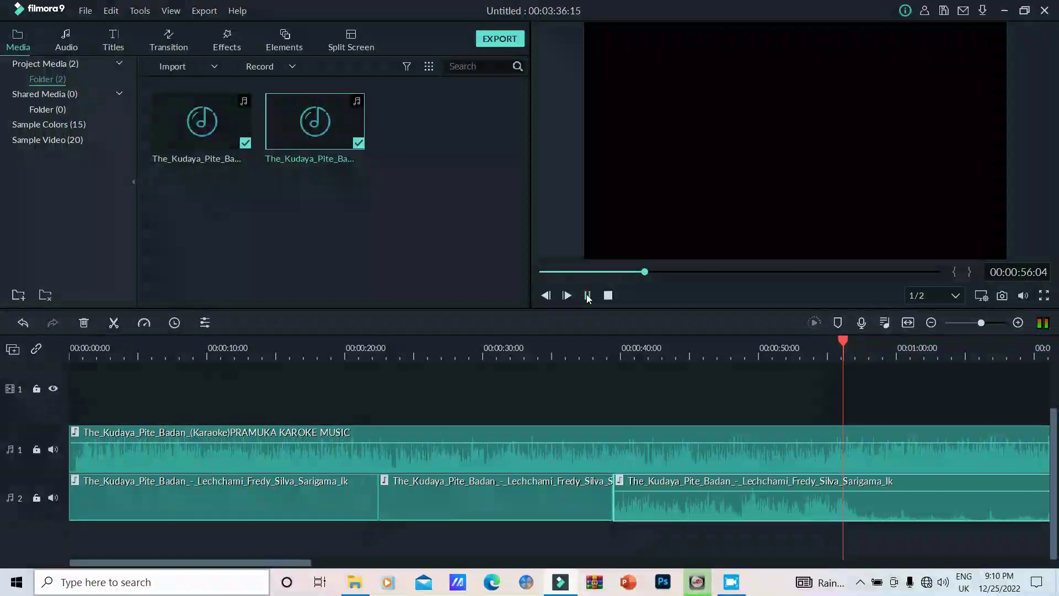
click(587, 296)
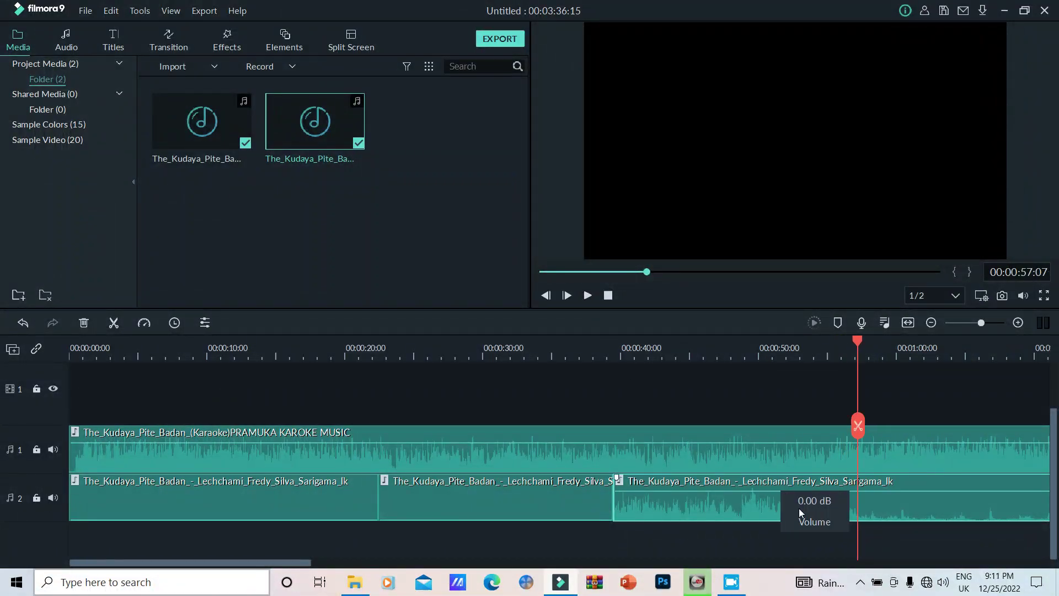
click(754, 497)
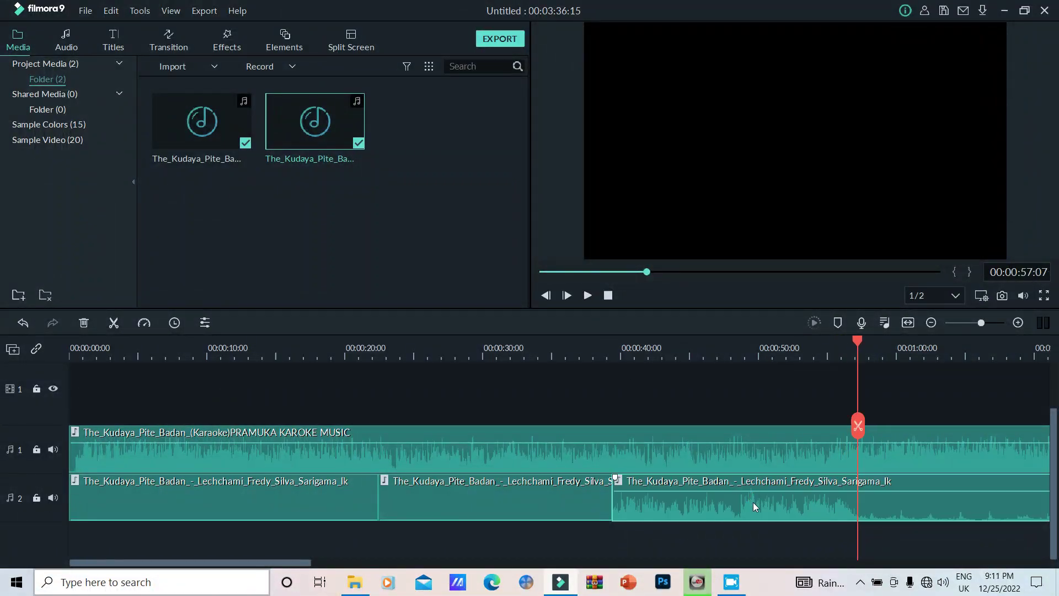
click(115, 326)
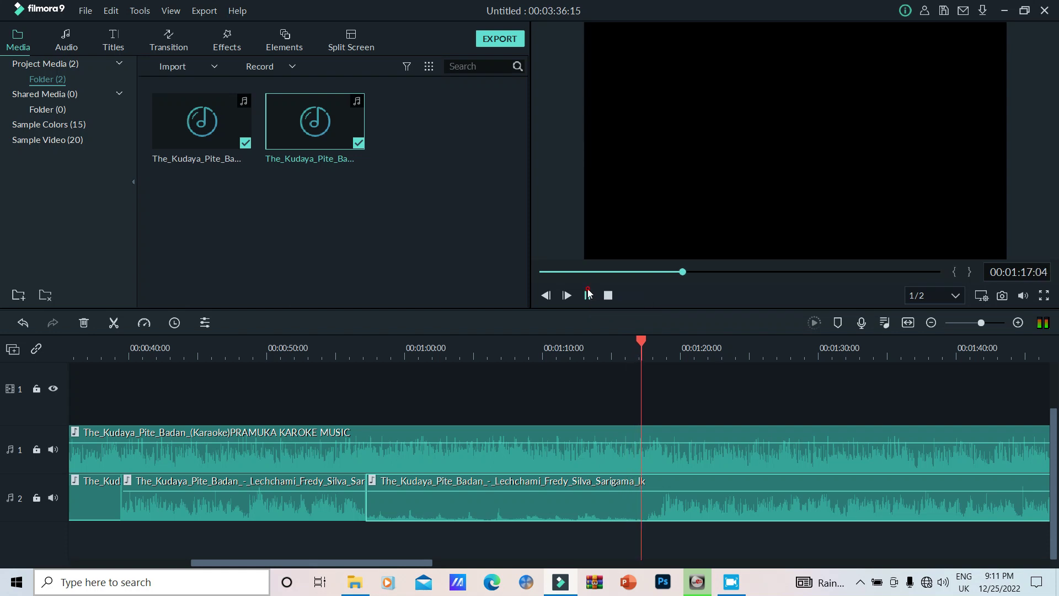
Pause playback at 00:01:18:19, split the vocal clip on audio track 2 there and silence the segment just before the split
click(588, 293)
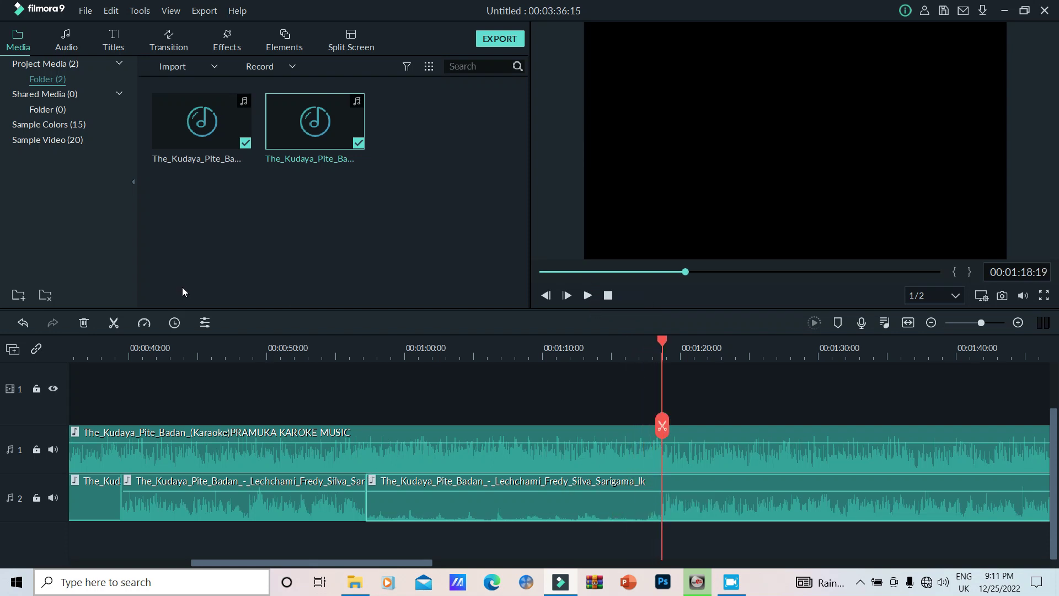
click(114, 323)
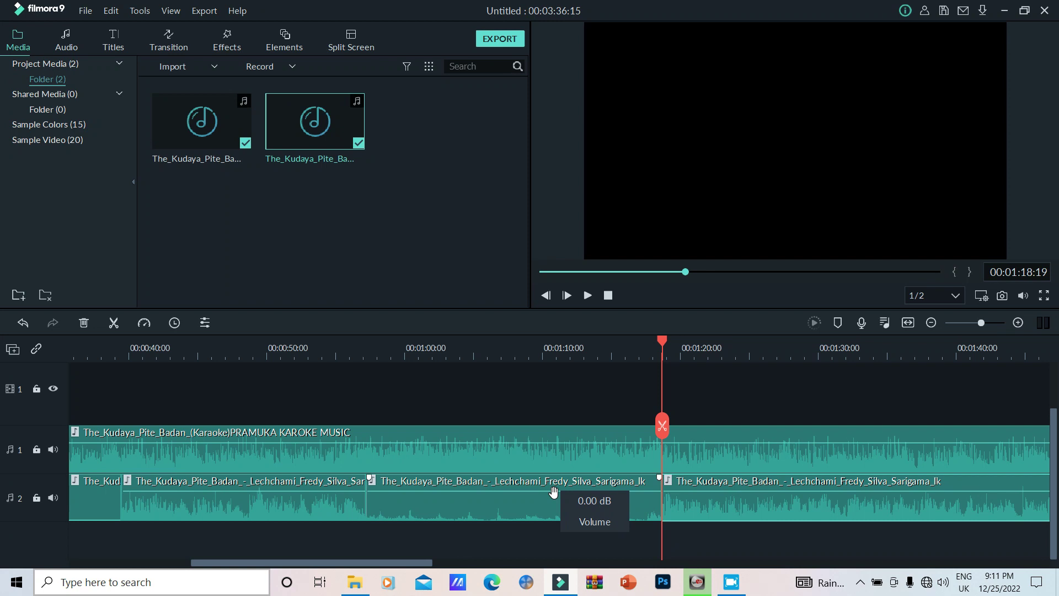
drag(553, 493, 561, 547)
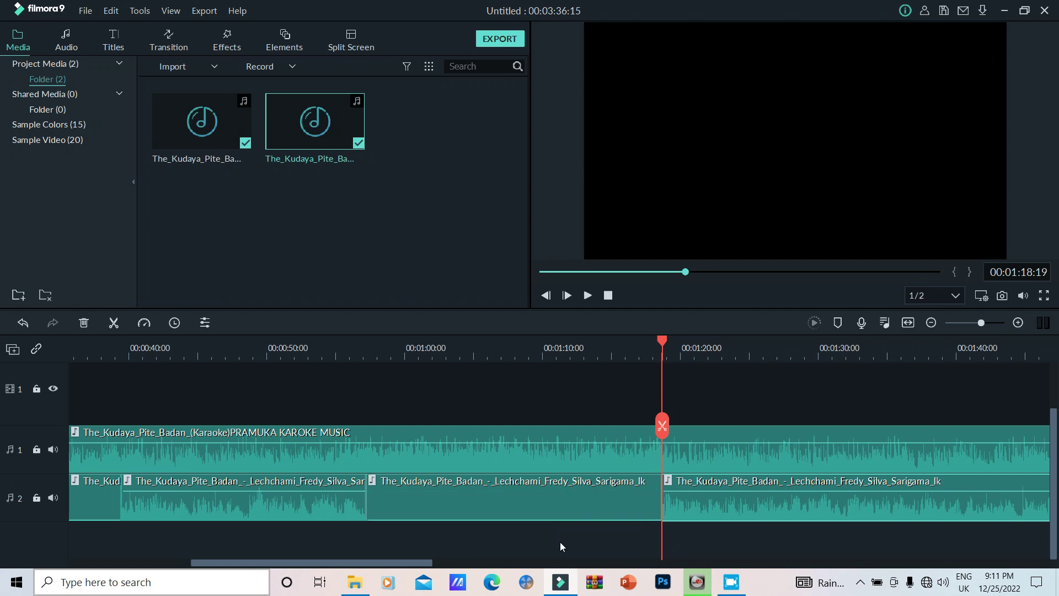
Play the mix from 00:01:12:12, replay the passage before 00:01:27, split the vocal clip at 00:01:27:09 and silence the segment just before it
click(577, 354)
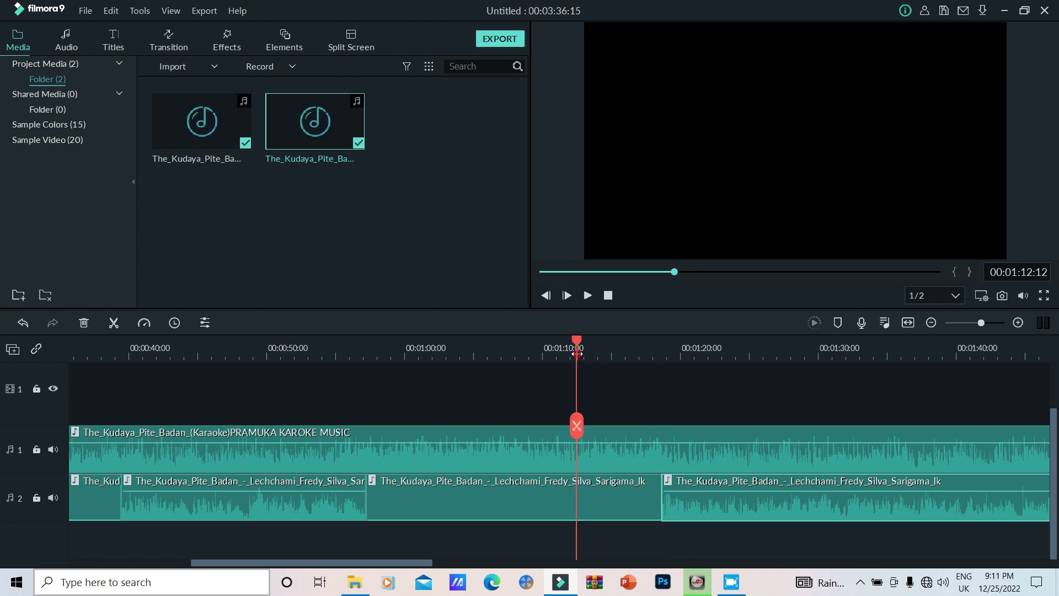
click(587, 299)
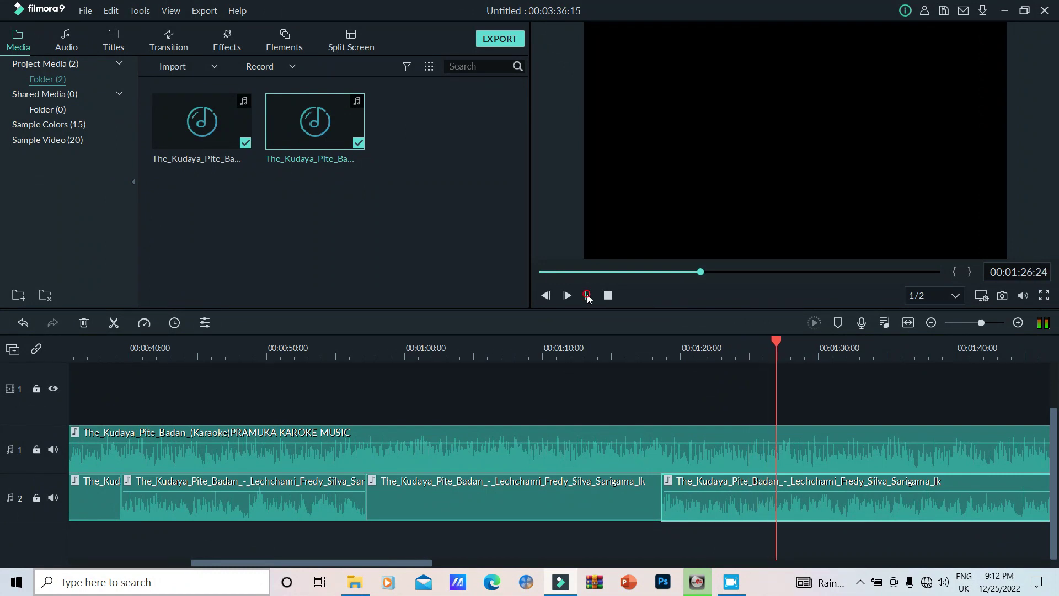
click(588, 296)
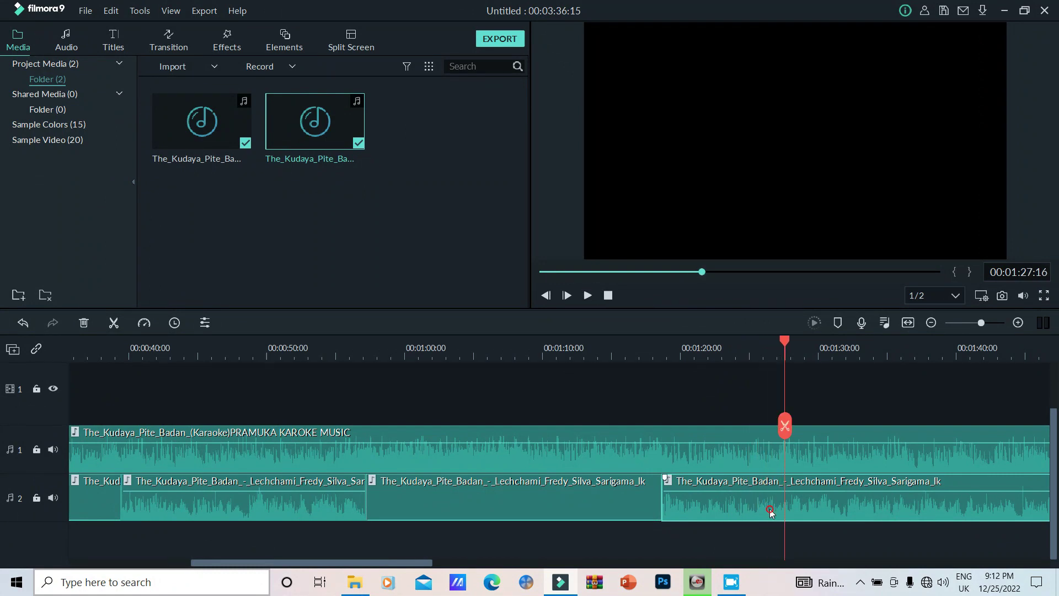
click(699, 348)
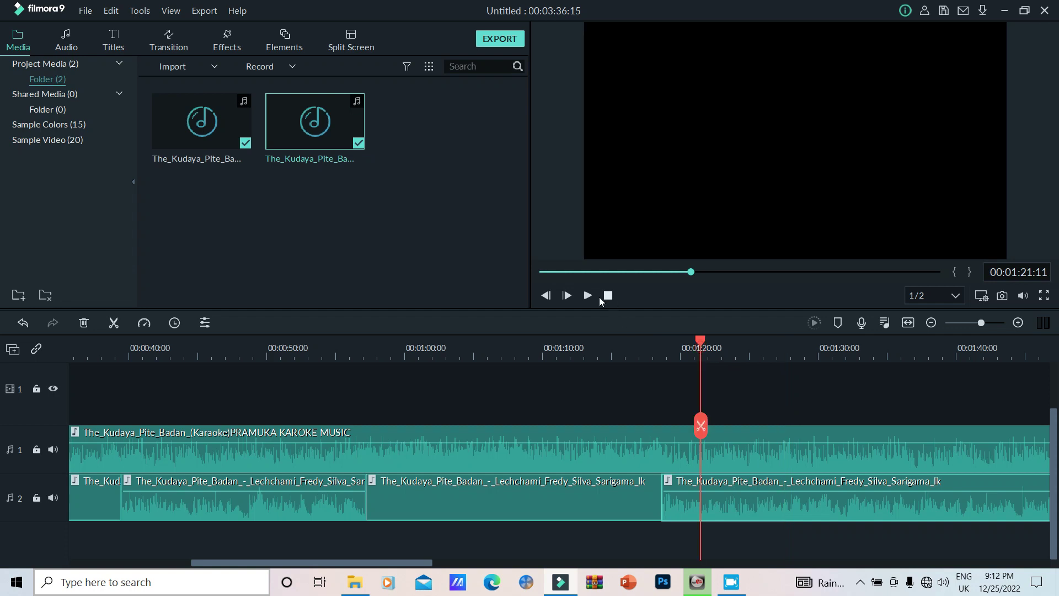
click(588, 297)
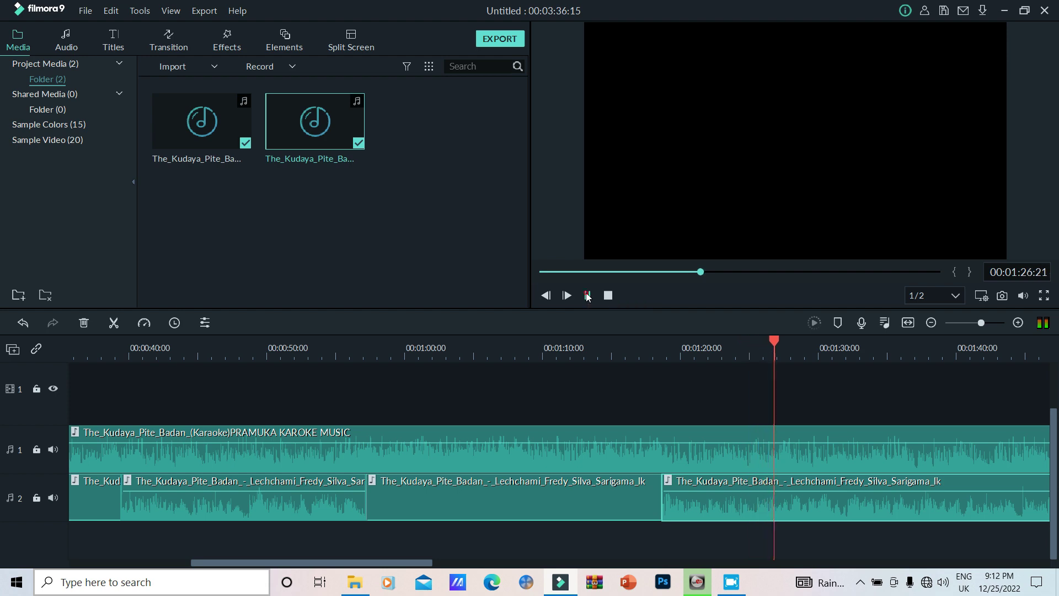
click(588, 297)
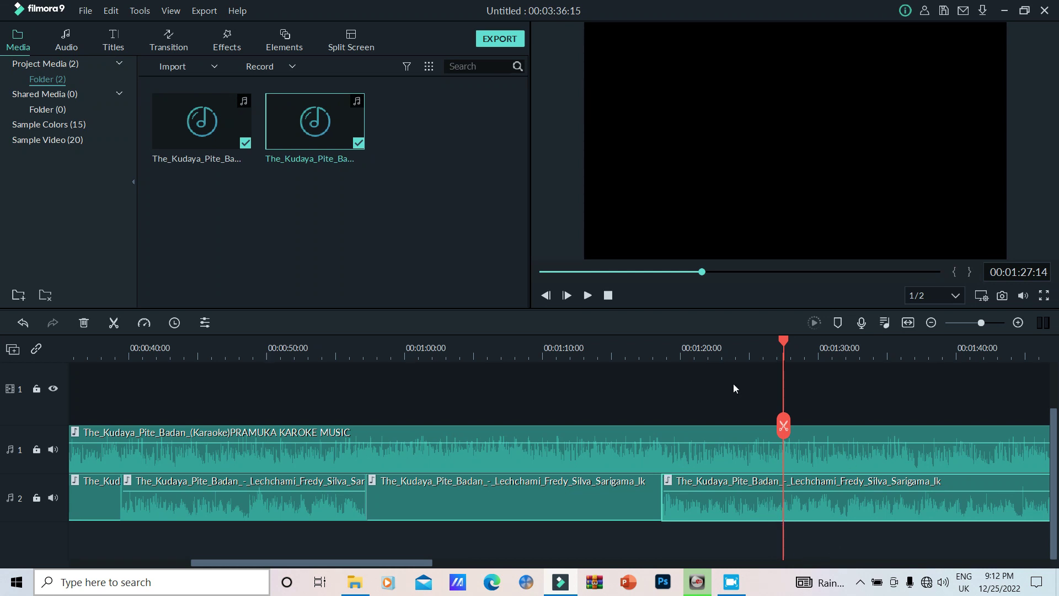
click(744, 353)
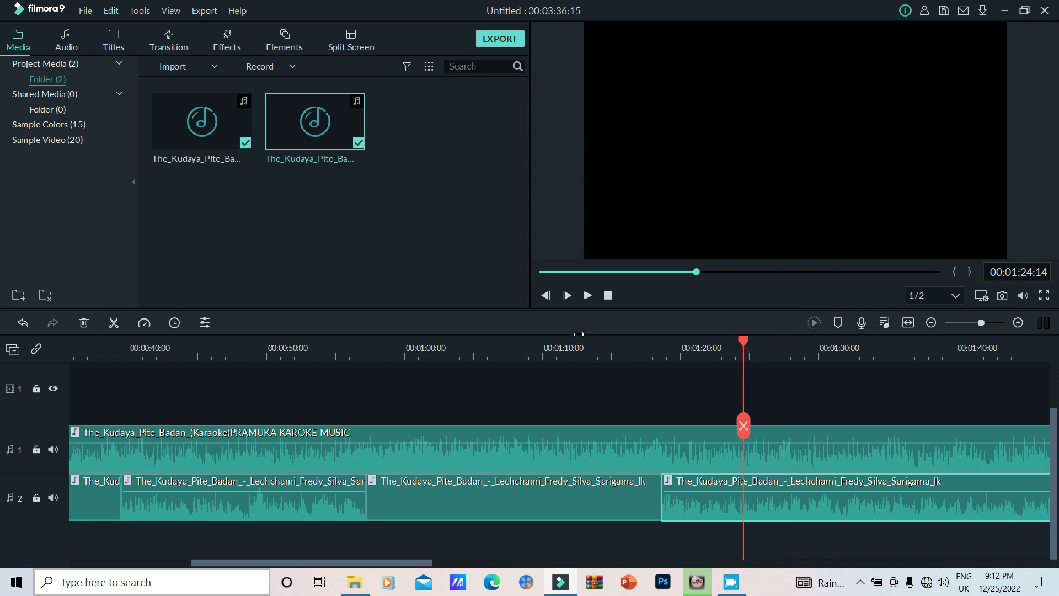
click(586, 297)
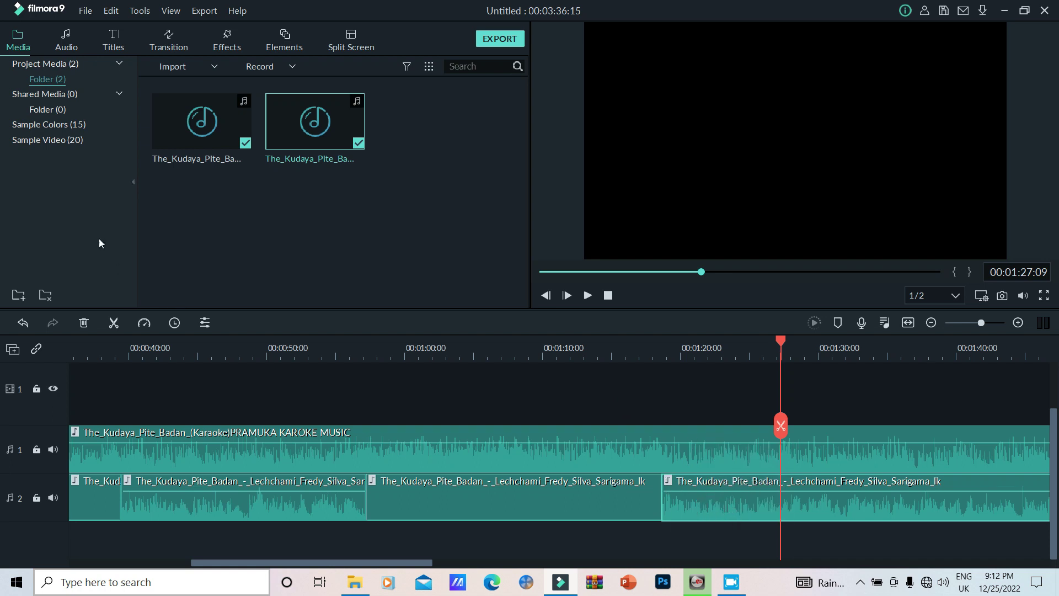
click(114, 323)
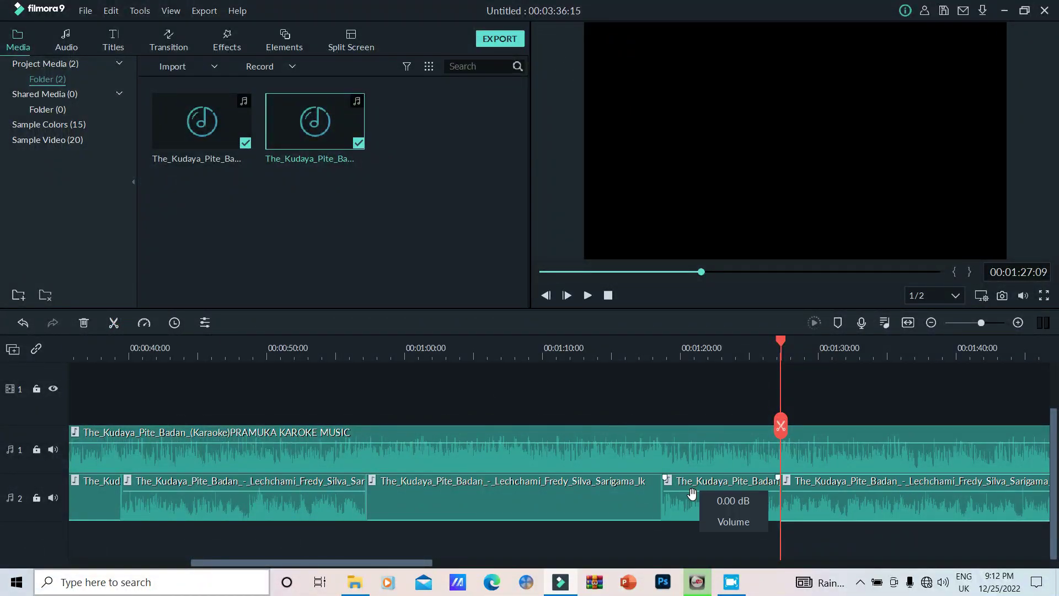
drag(692, 495, 720, 541)
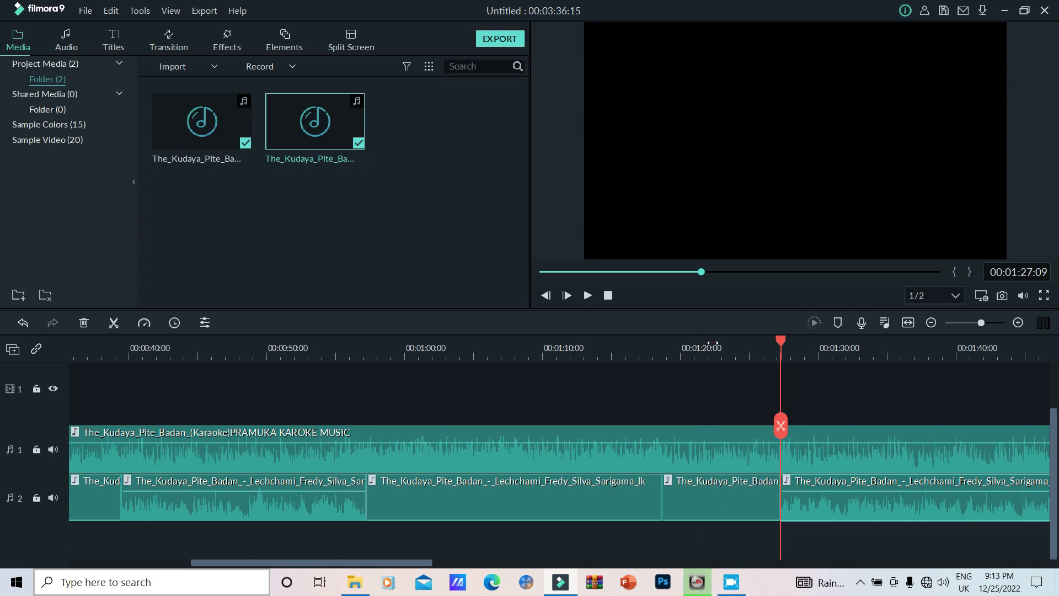
Play the mix from 00:01:22:08 to 00:01:36:05 and split the vocal clip on audio track 2 there
click(713, 343)
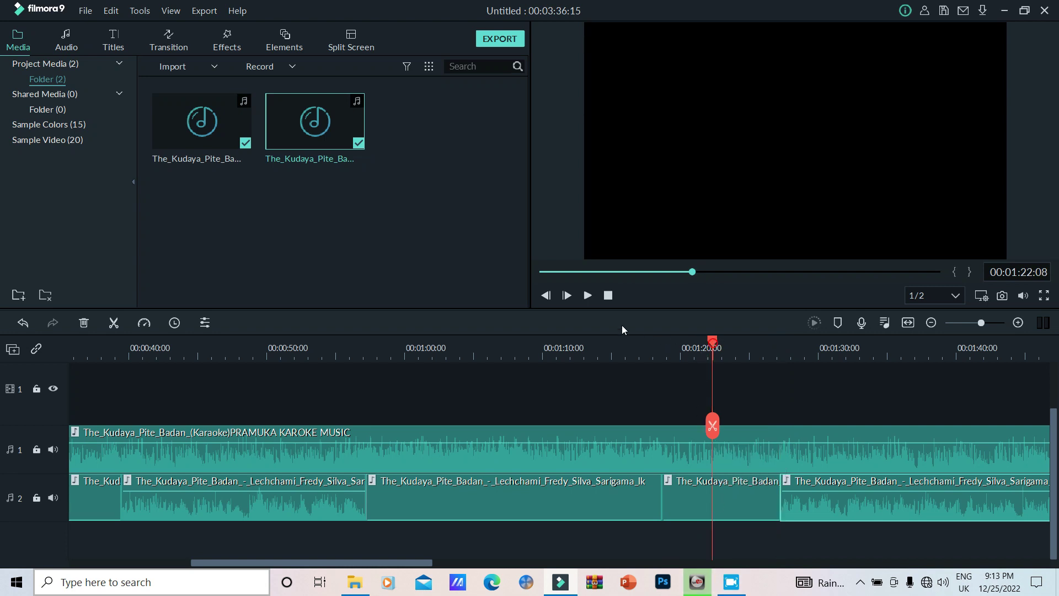
click(588, 296)
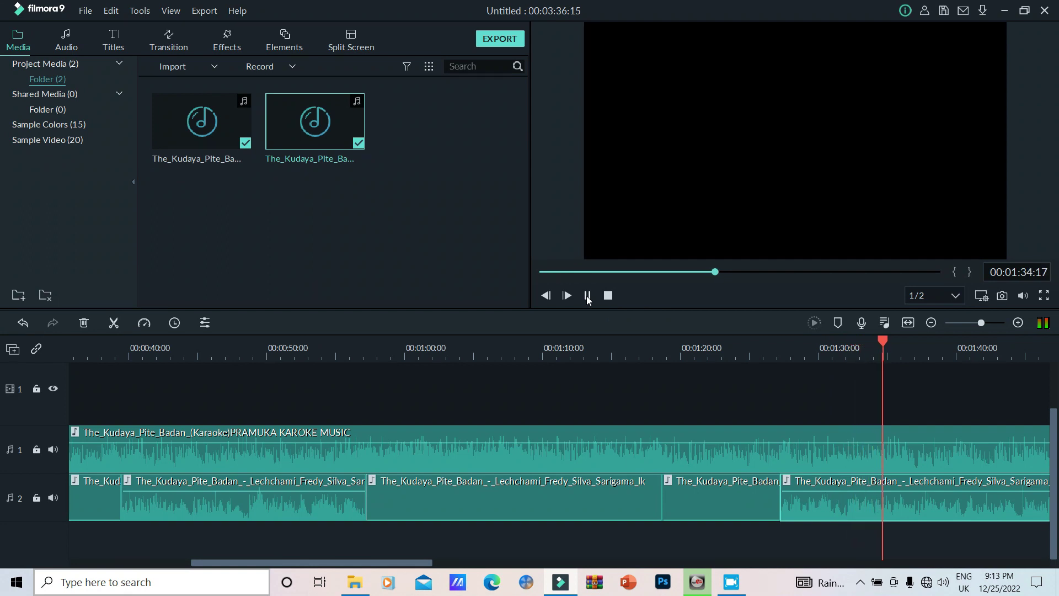
click(588, 296)
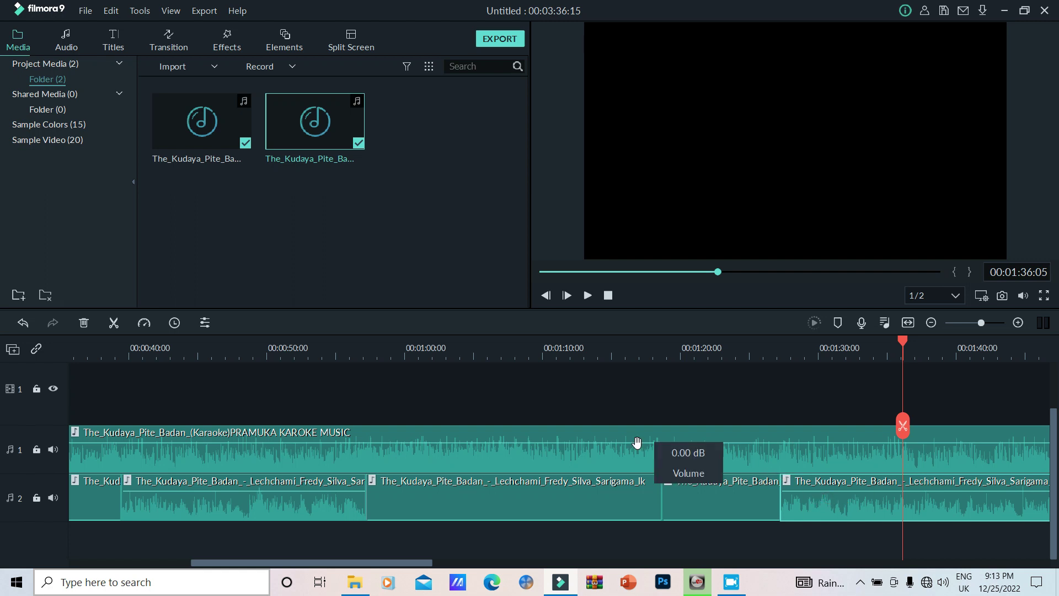
click(117, 323)
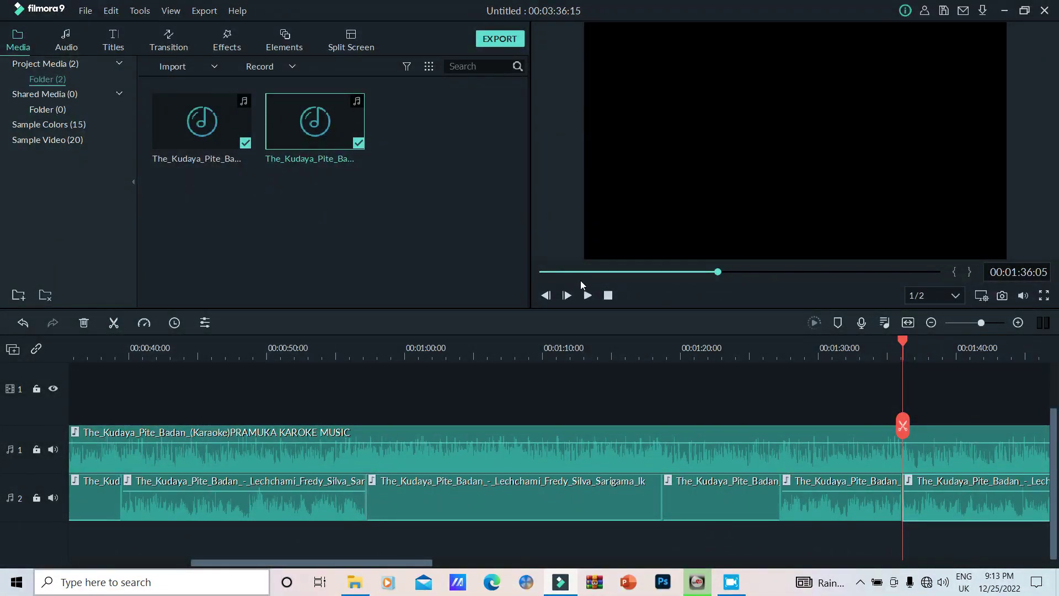
Play on to 00:01:53:01, split the vocal clip there and lower the volume of the segment just before the split to silence
click(590, 294)
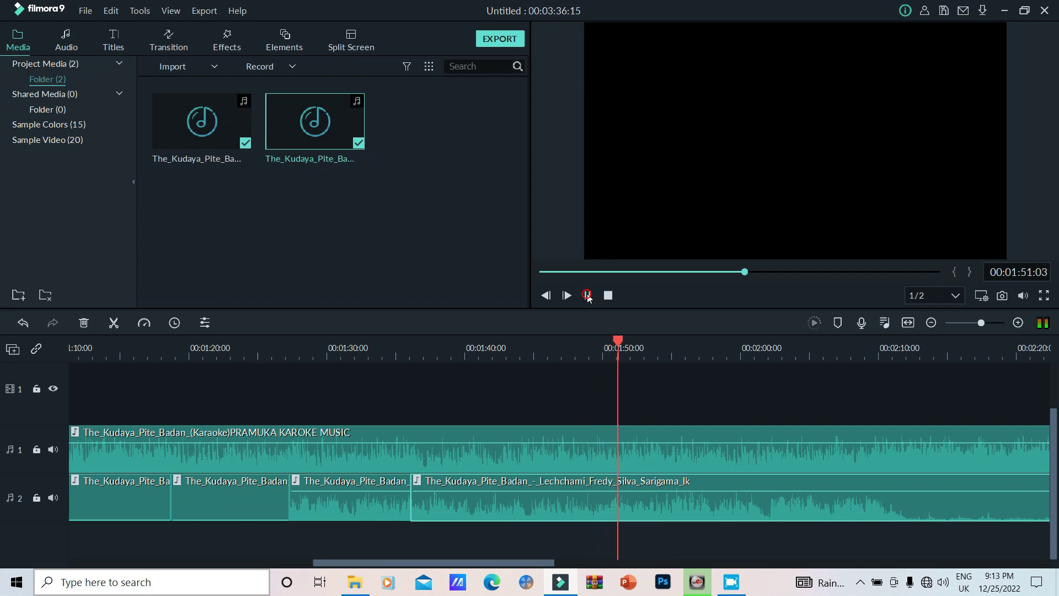
click(588, 297)
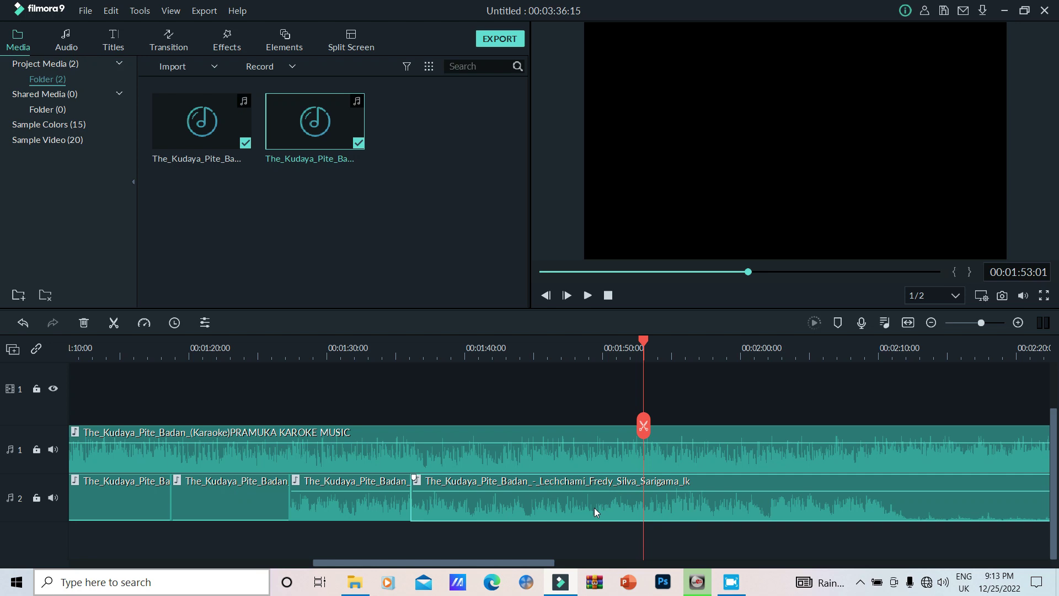
click(114, 324)
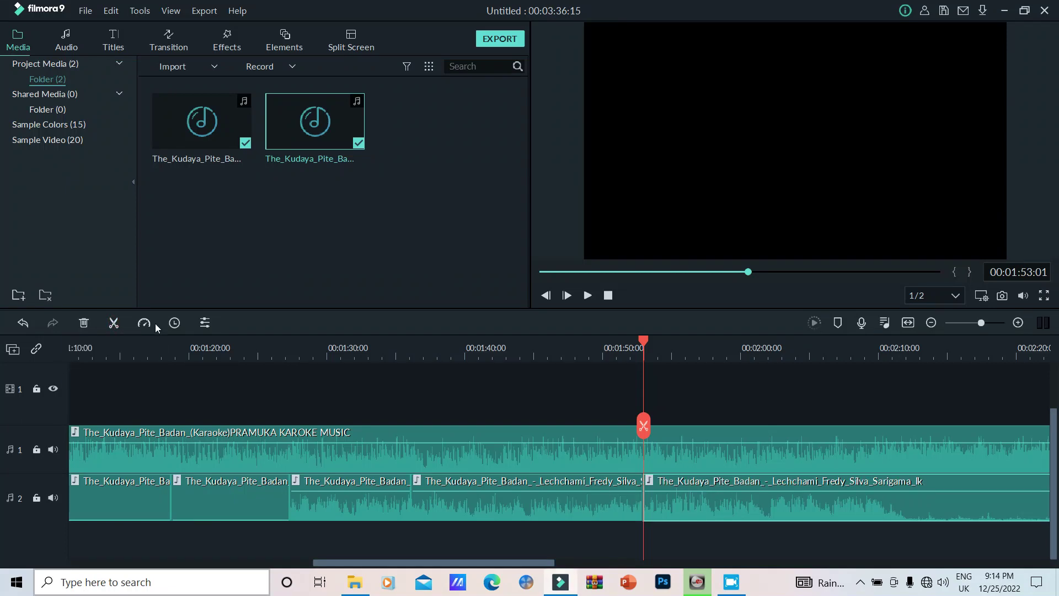
mouse_move(507, 493)
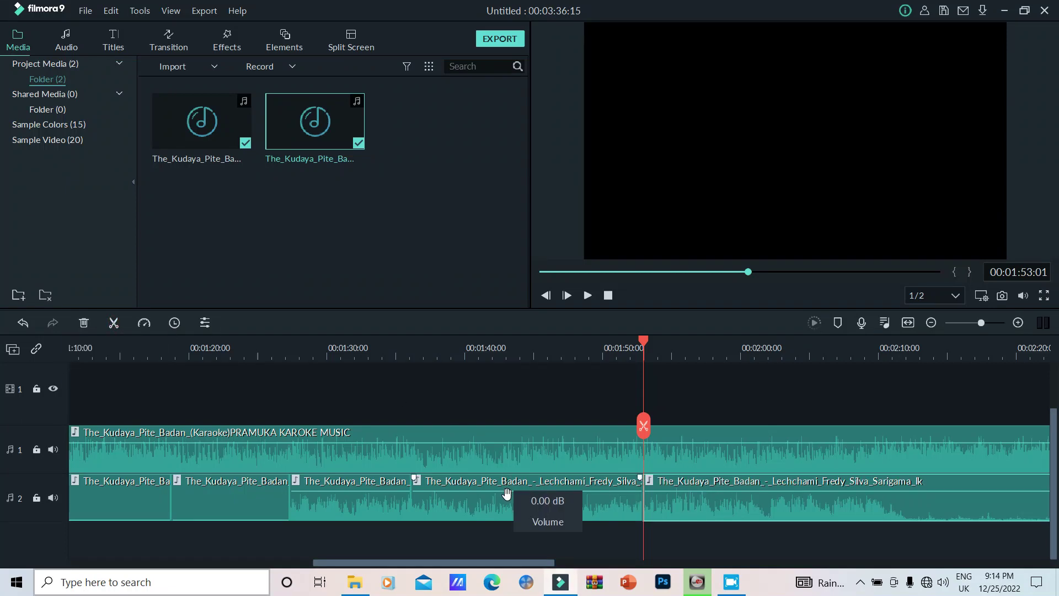
drag(506, 493, 524, 579)
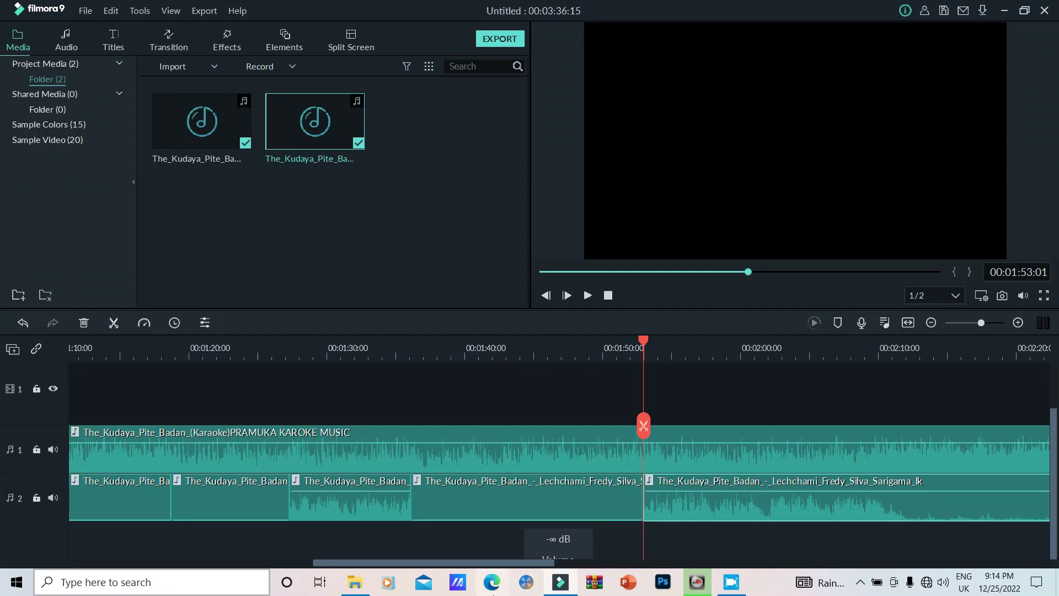
Play the mix from 00:01:49:07, recheck the vocal entry from 00:02:29:11 and split the vocal clip on audio track 2 at 00:02:31:05
mouse_move(576, 439)
click(593, 359)
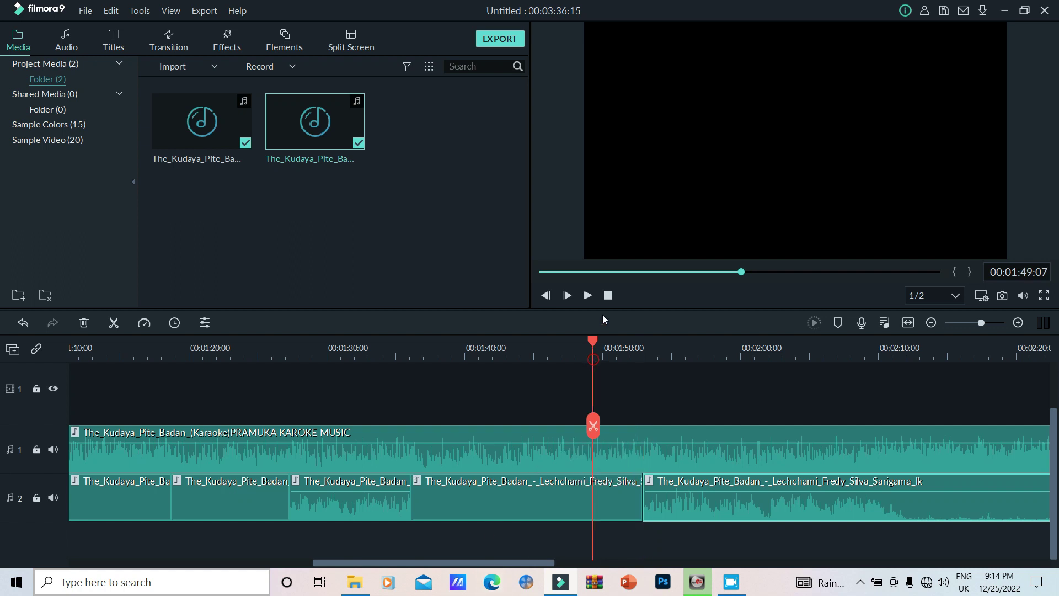
click(588, 302)
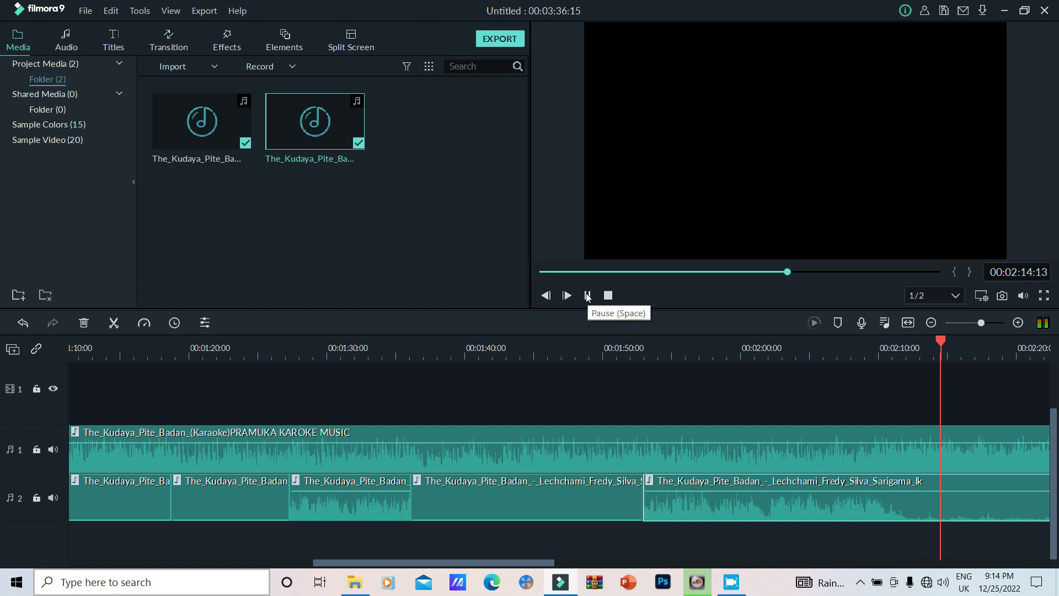
click(589, 296)
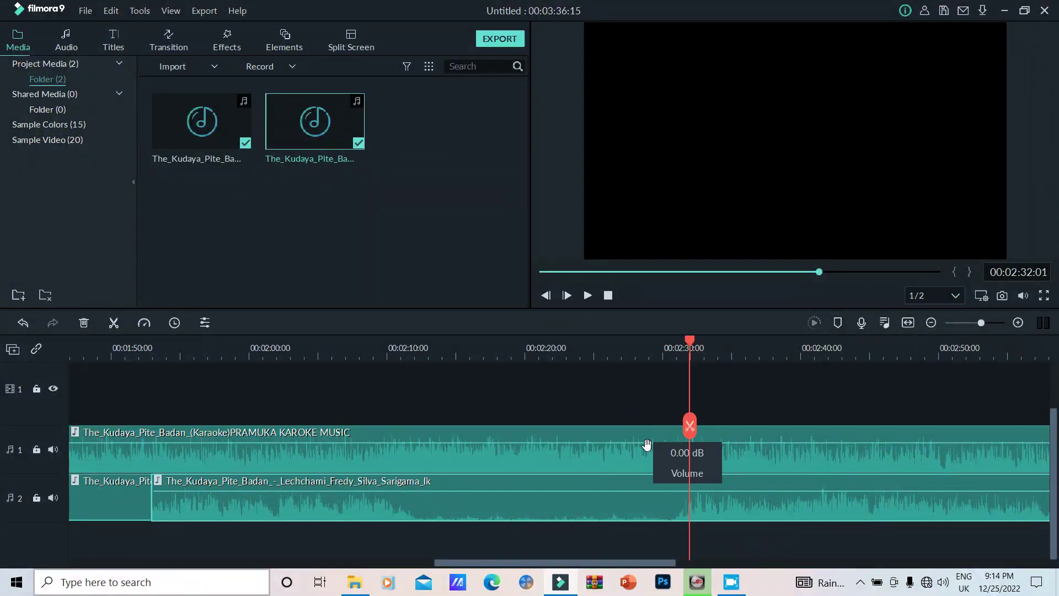
click(655, 354)
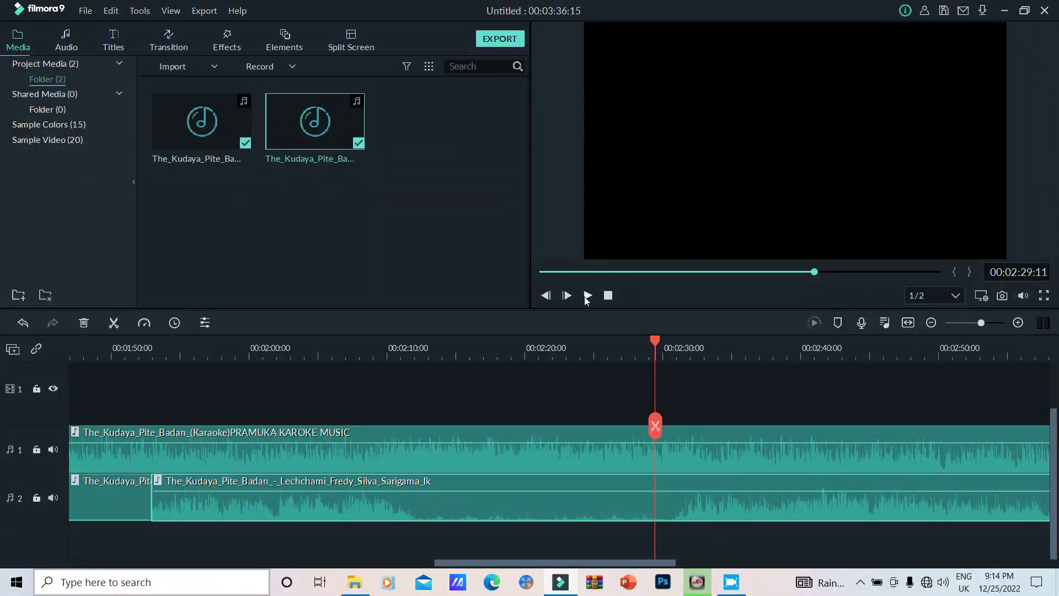
click(587, 296)
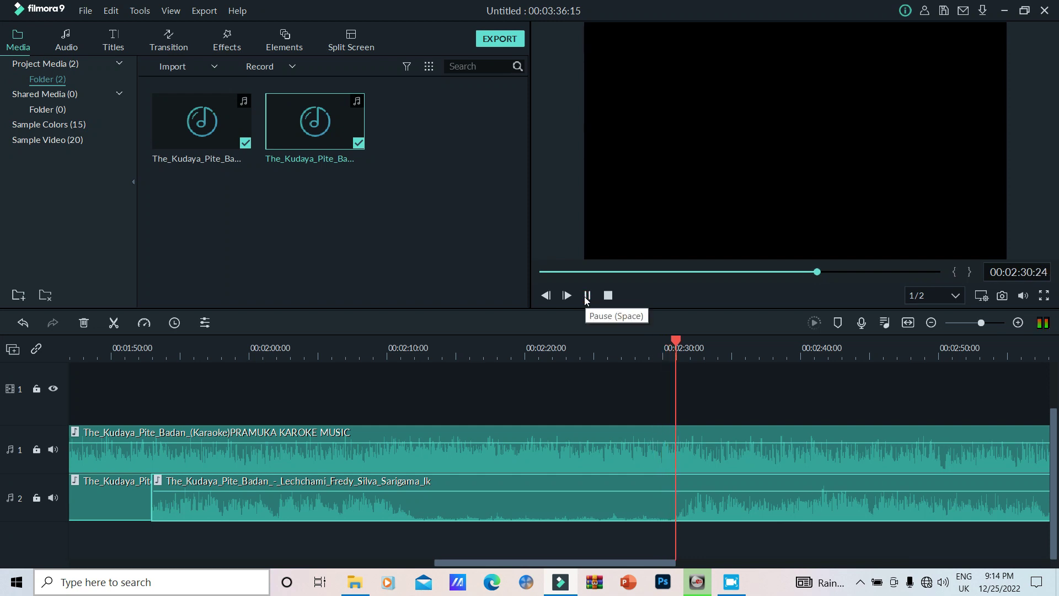
click(585, 296)
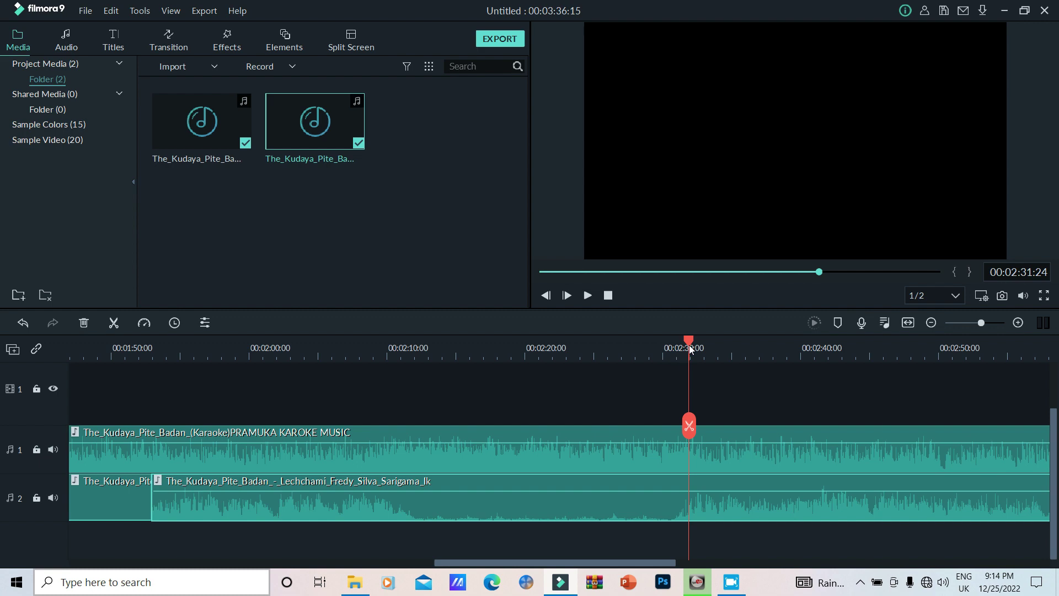
drag(688, 349, 682, 346)
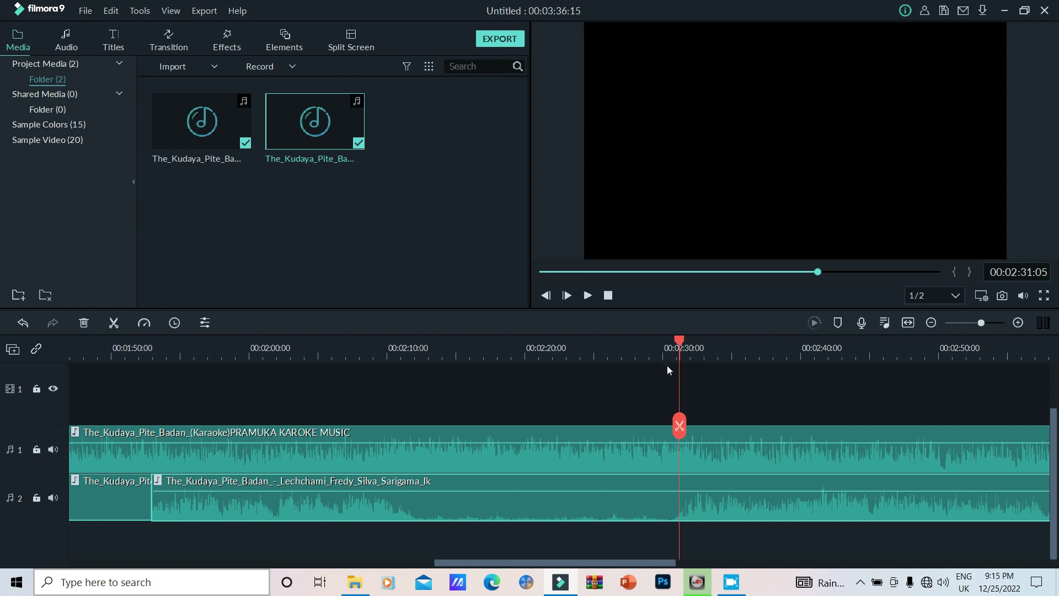
click(113, 325)
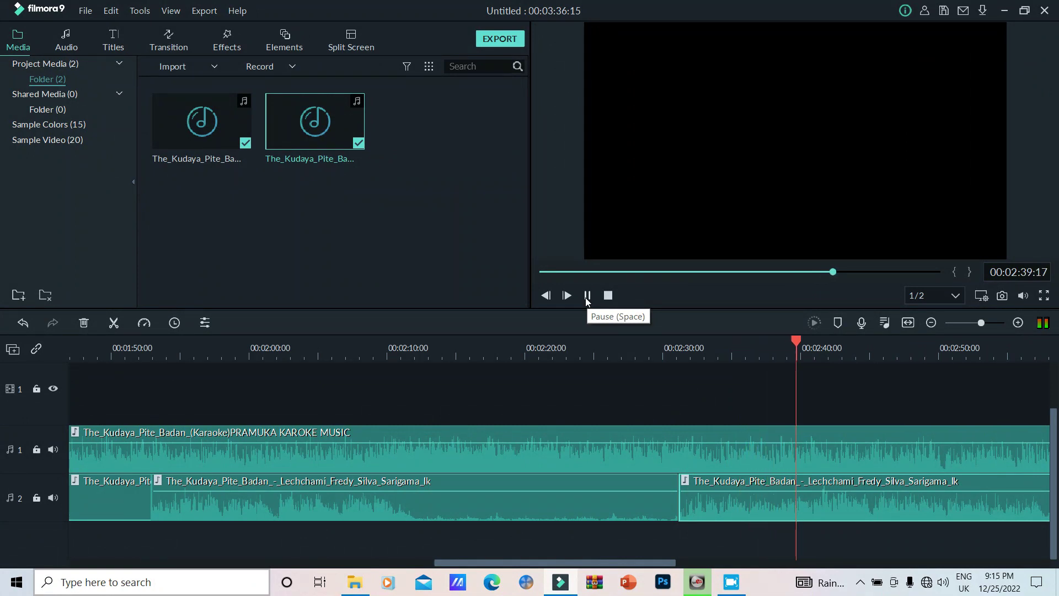
Replay the passage from about 00:02:37, split the vocal clip at 00:02:40:17 and lower the segment just before the split to silence
click(587, 296)
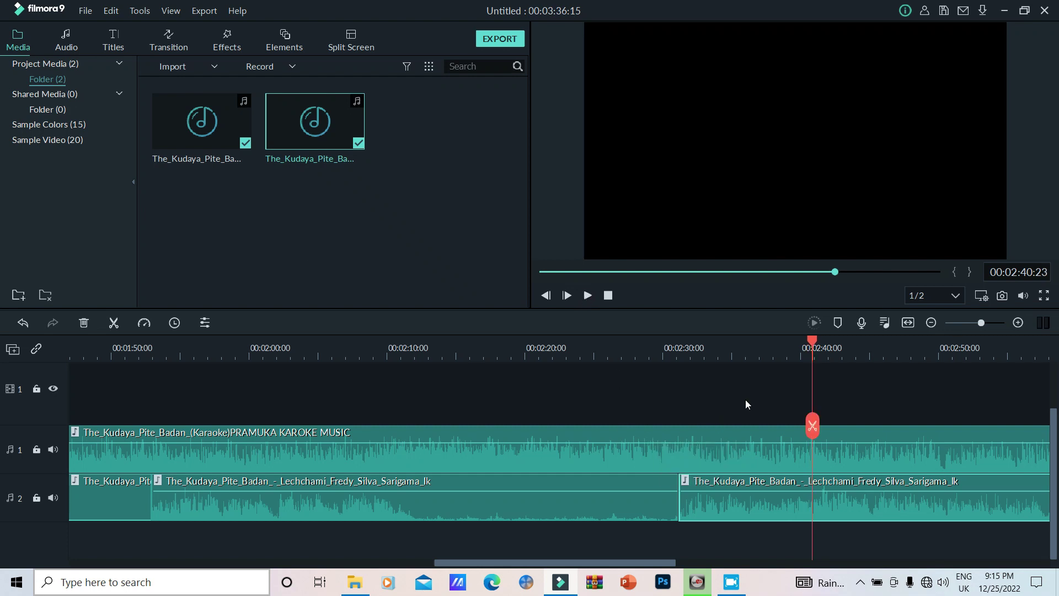
click(759, 352)
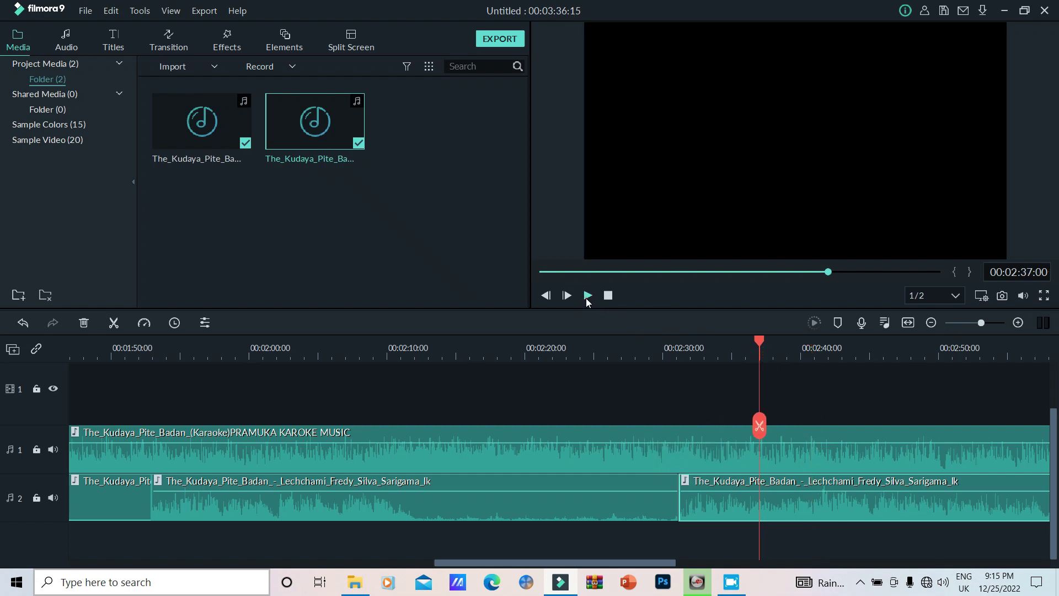
click(587, 297)
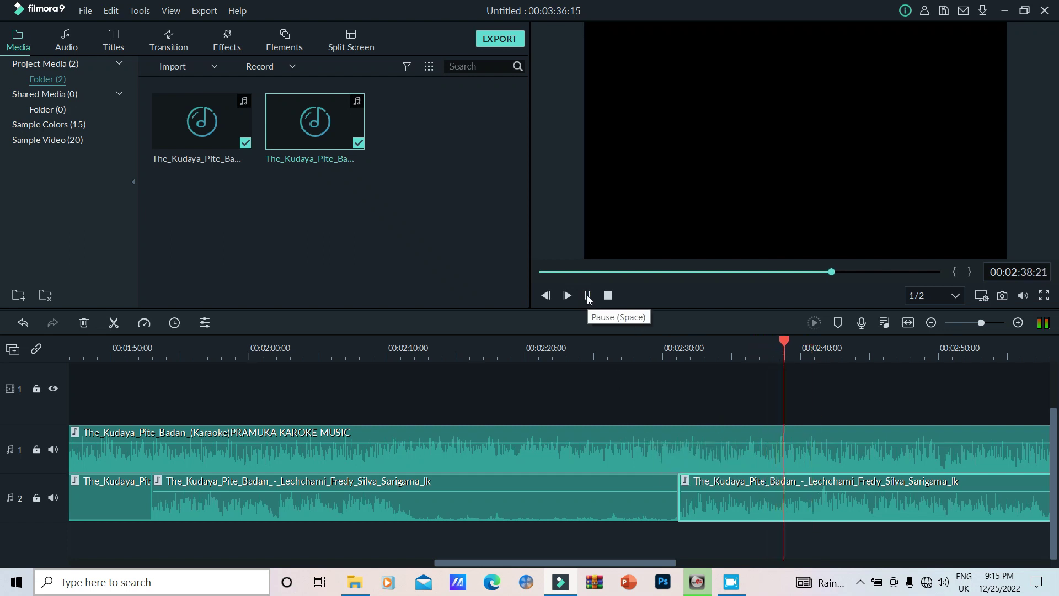
click(587, 296)
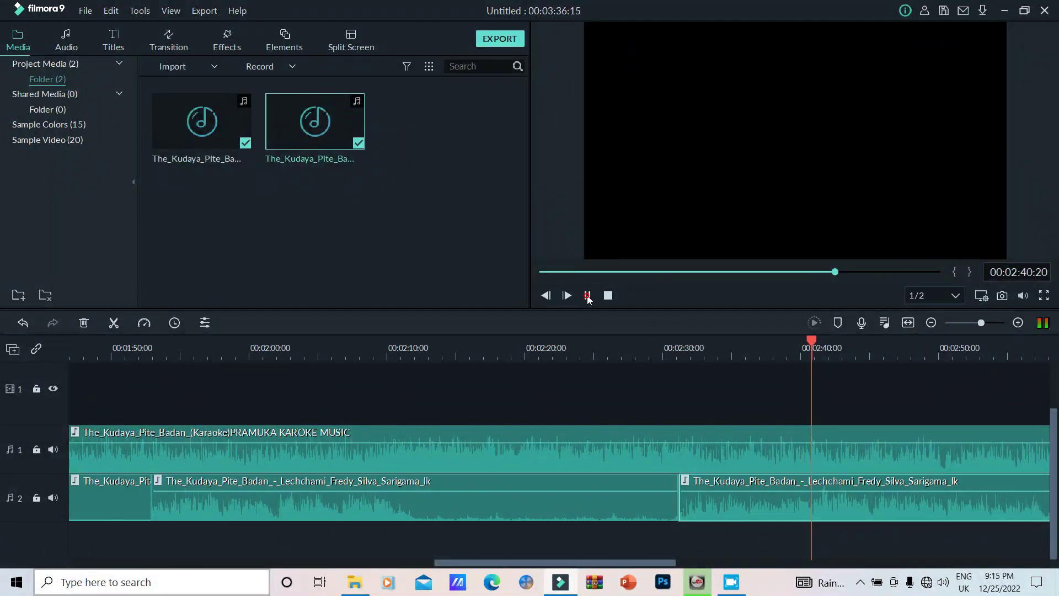
click(764, 353)
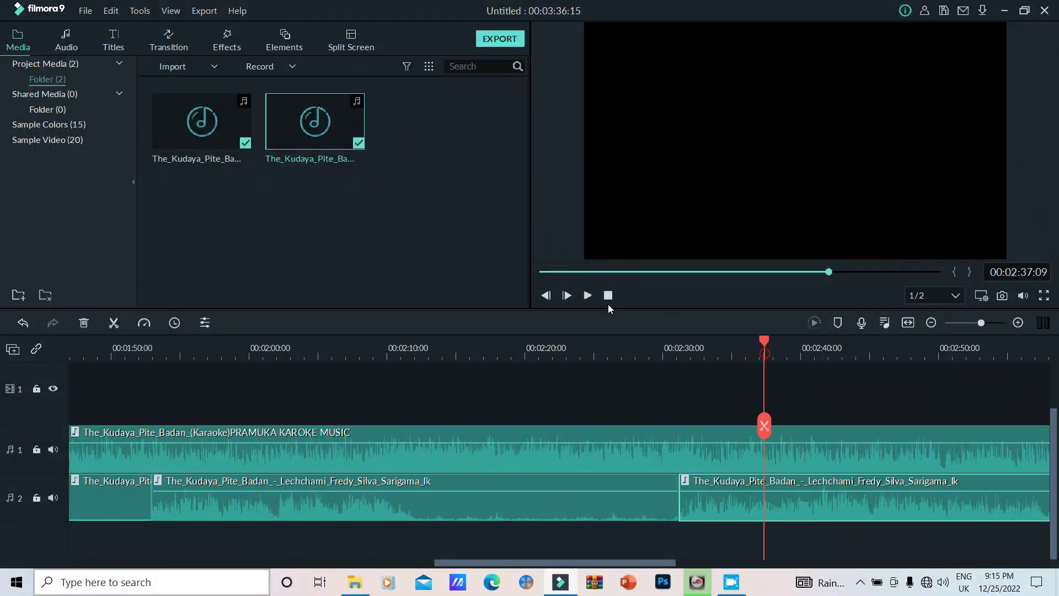
click(587, 297)
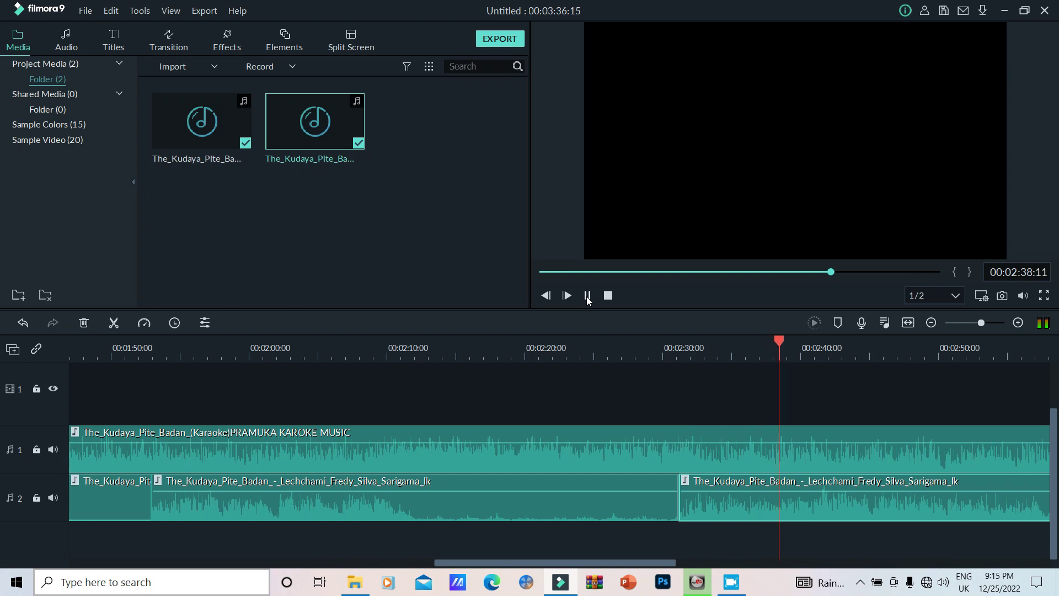
click(588, 297)
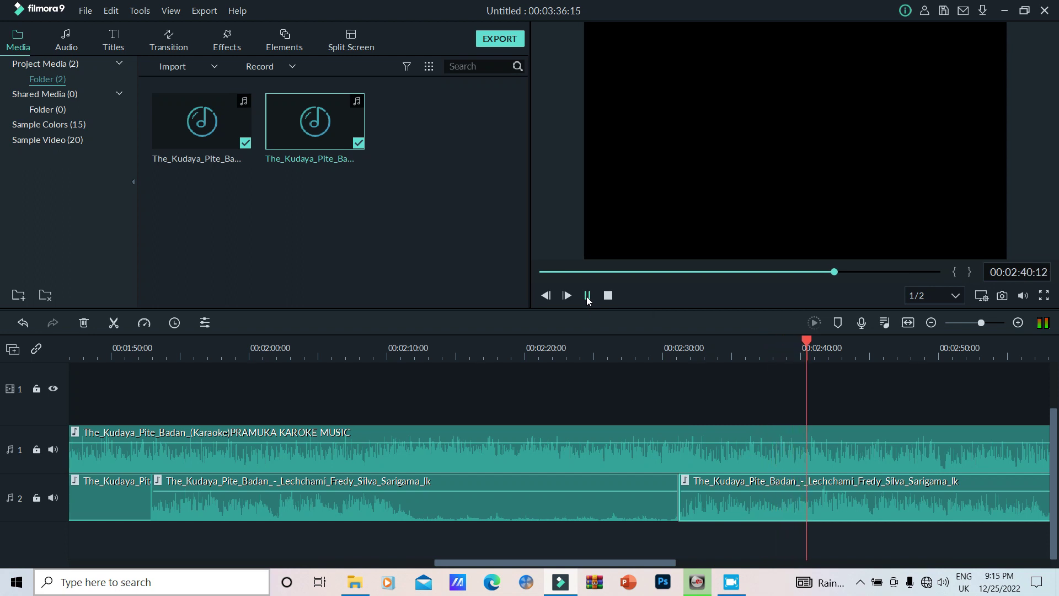
click(755, 498)
click(733, 507)
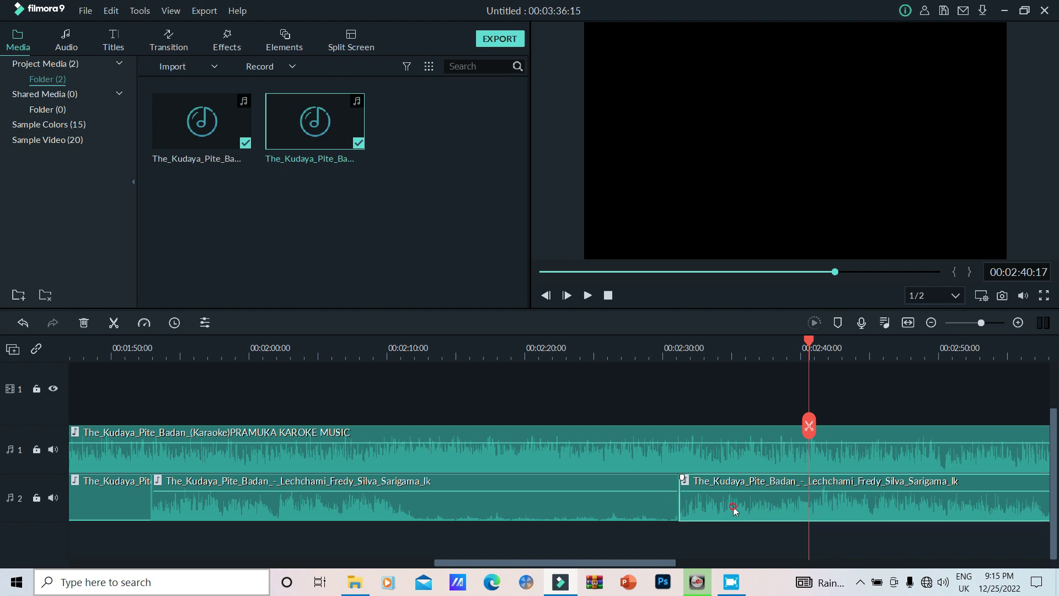
click(115, 323)
mouse_move(767, 492)
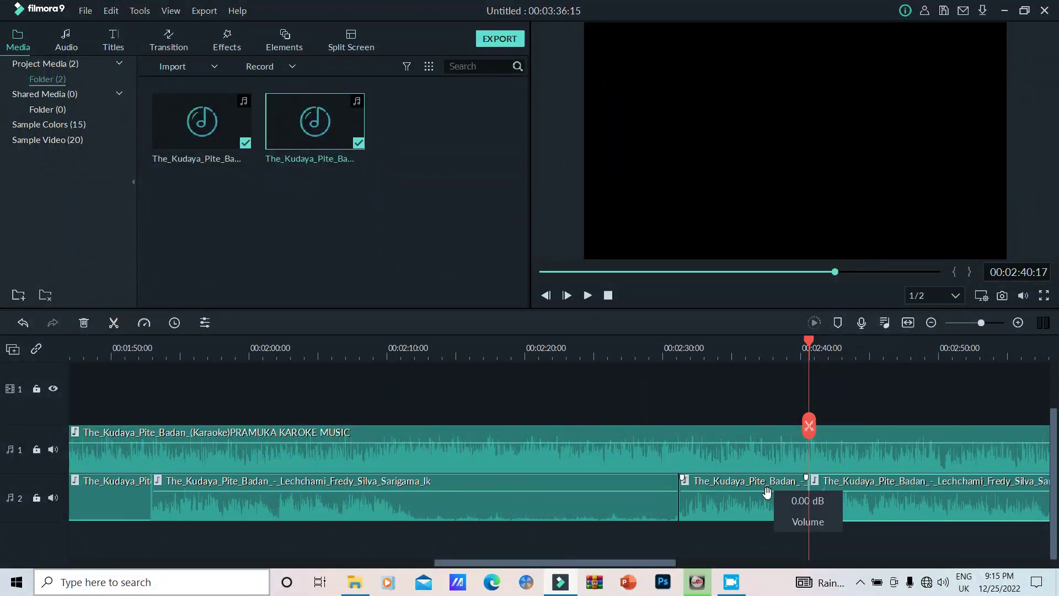
drag(767, 493, 782, 558)
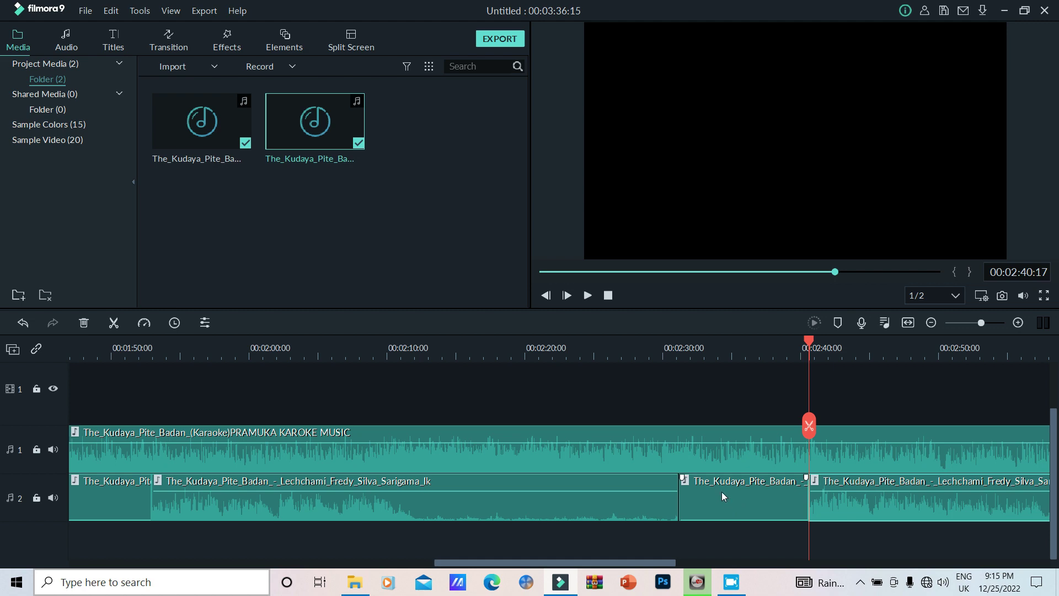
Play the mix from before the 00:02:40:17 cut and split the vocal clip on audio track 2 at 00:02:49:11
click(732, 356)
click(589, 296)
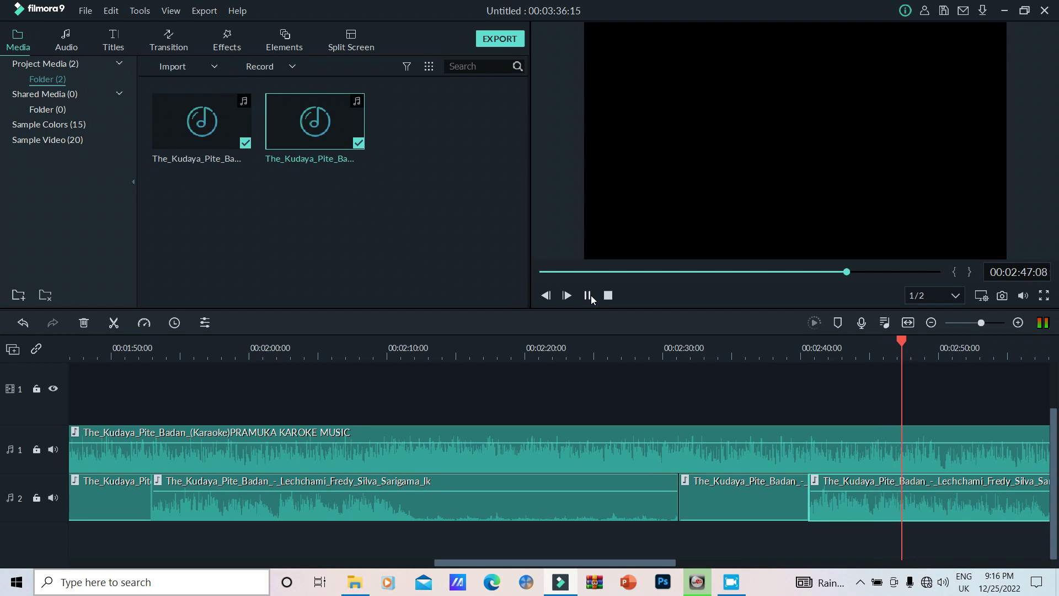
click(588, 295)
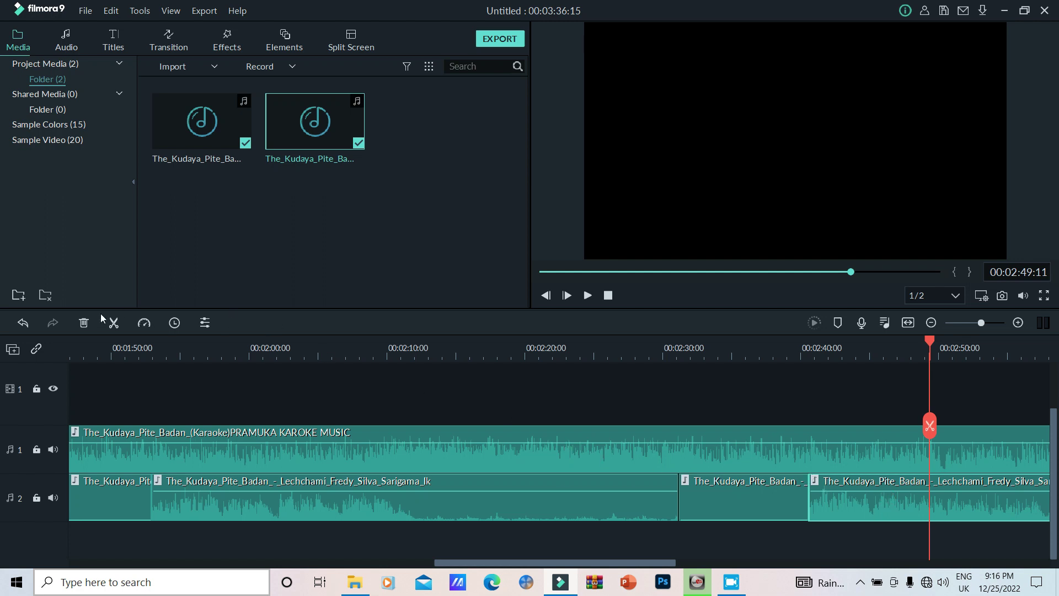
click(115, 322)
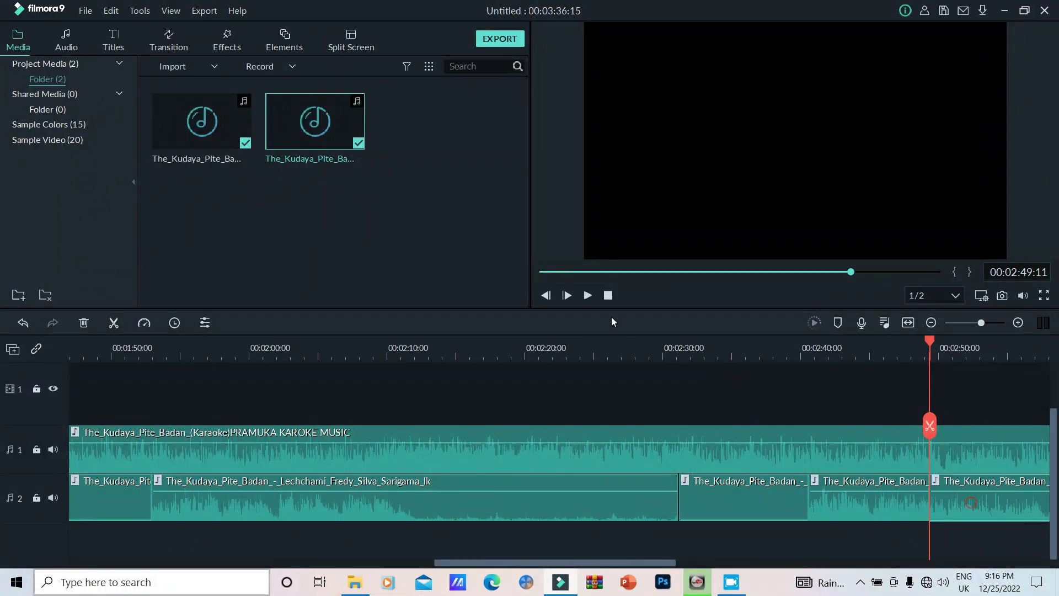
Play on and recheck the vocal from 00:03:02:07, split the clip at 00:03:06:10 and lower the preceding segment to -∞ dB
click(589, 297)
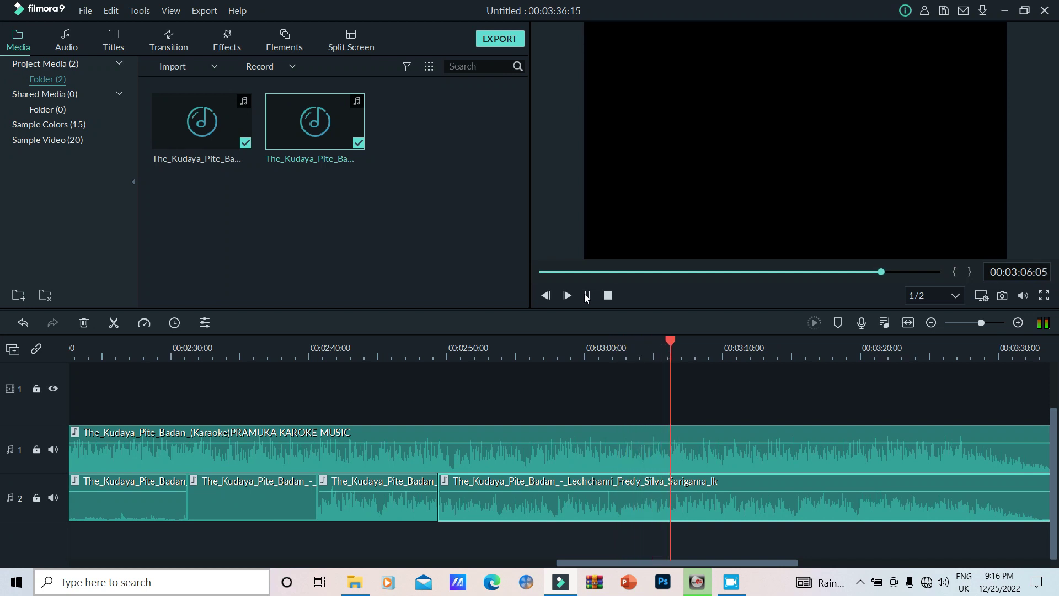
click(632, 353)
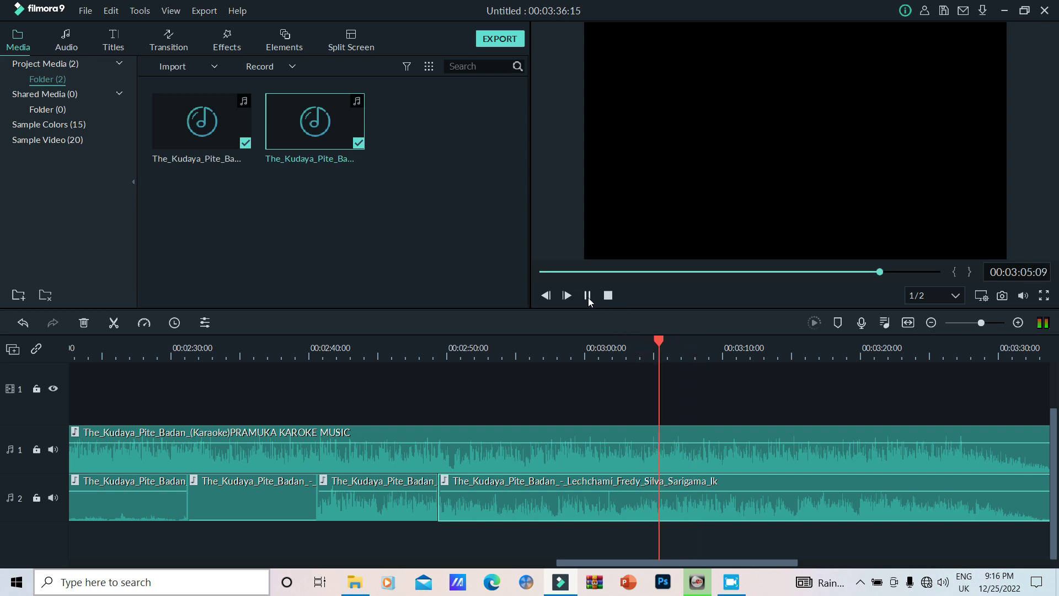
click(588, 297)
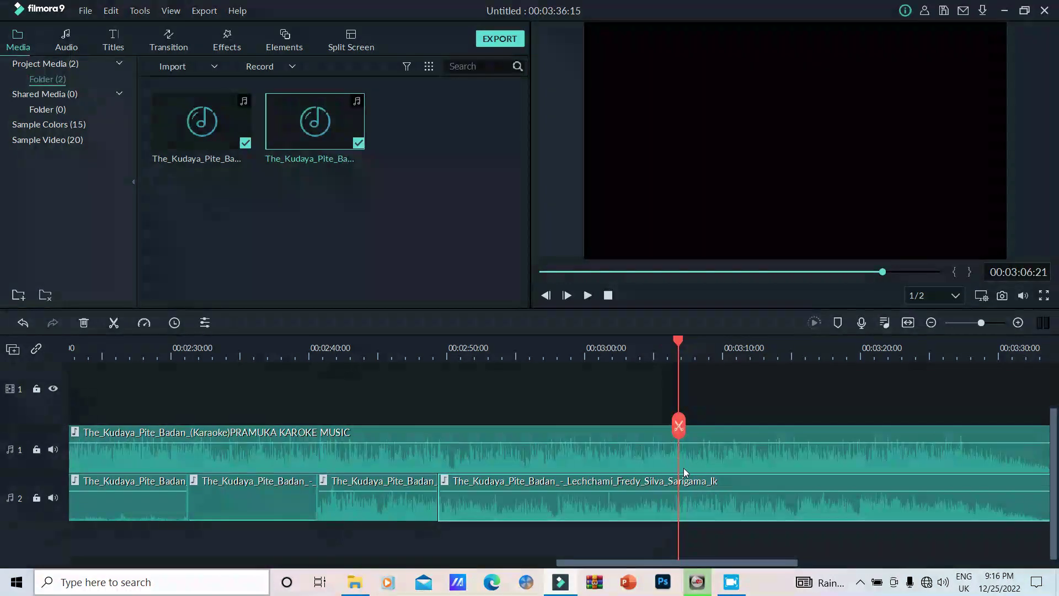
click(617, 349)
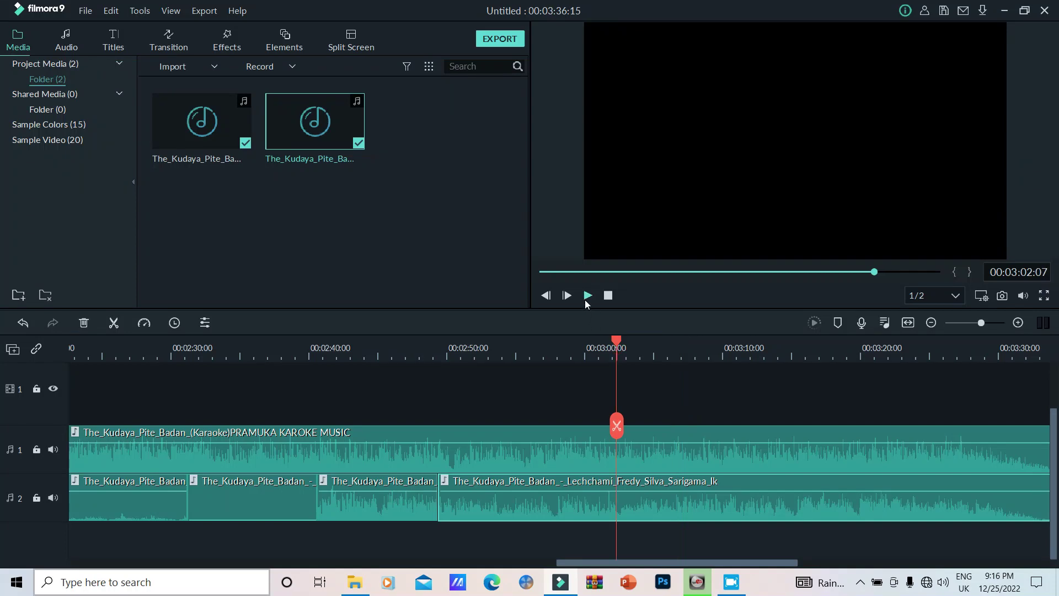
click(587, 297)
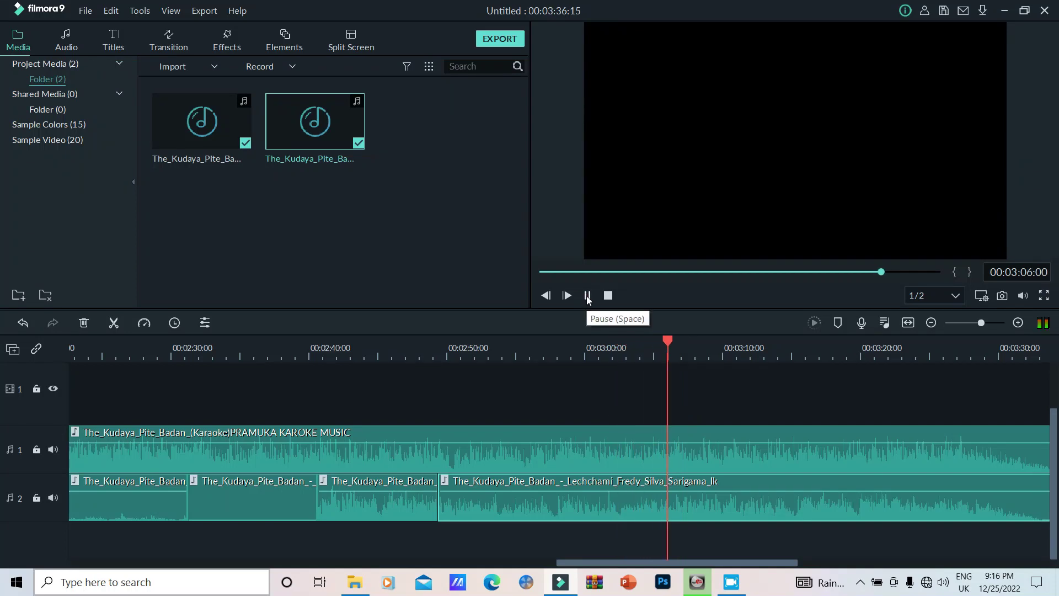
click(587, 298)
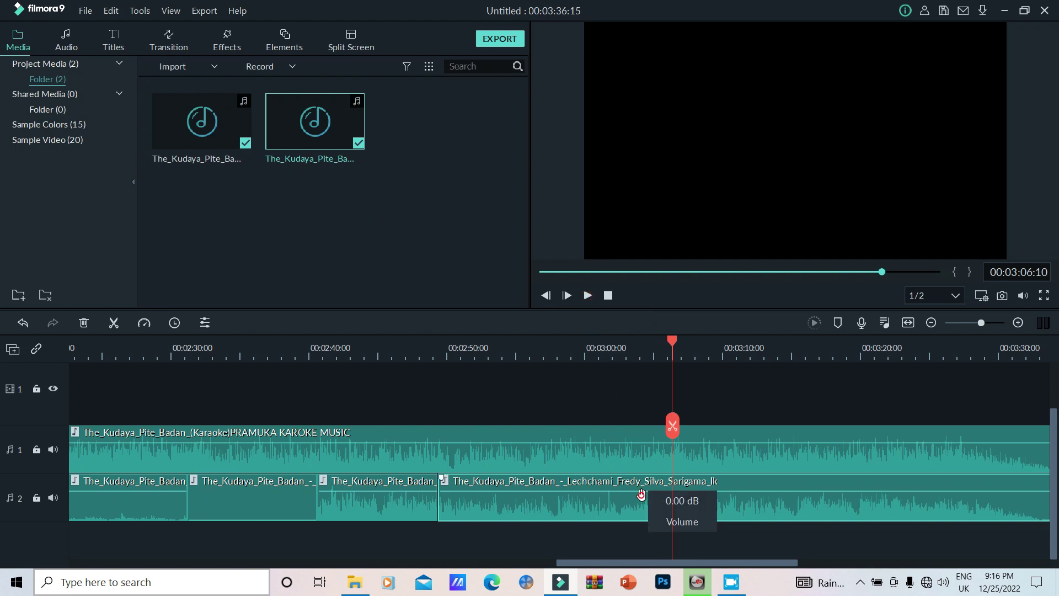
click(114, 320)
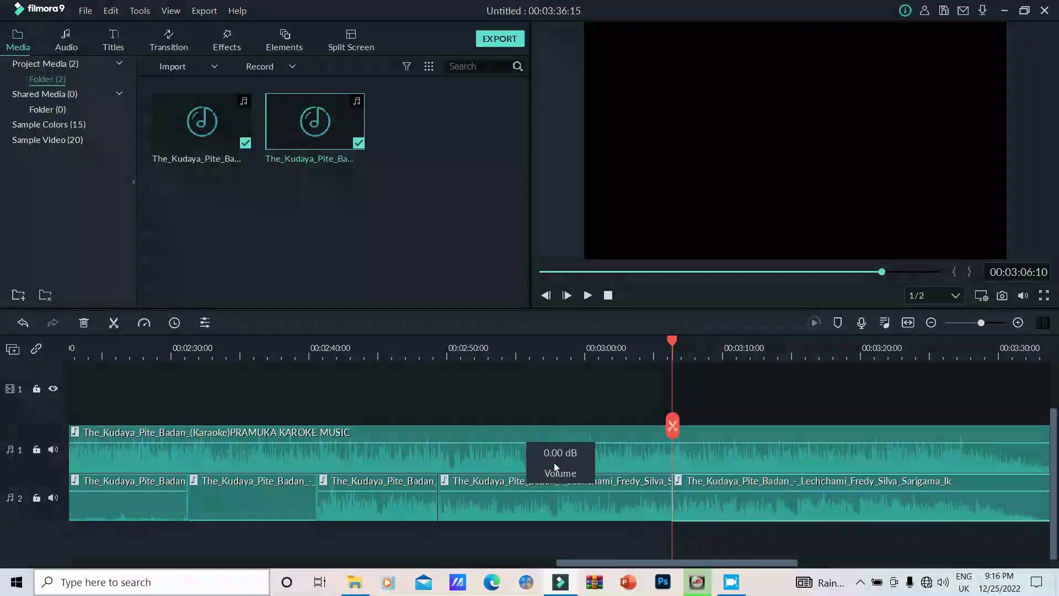
drag(577, 495, 595, 567)
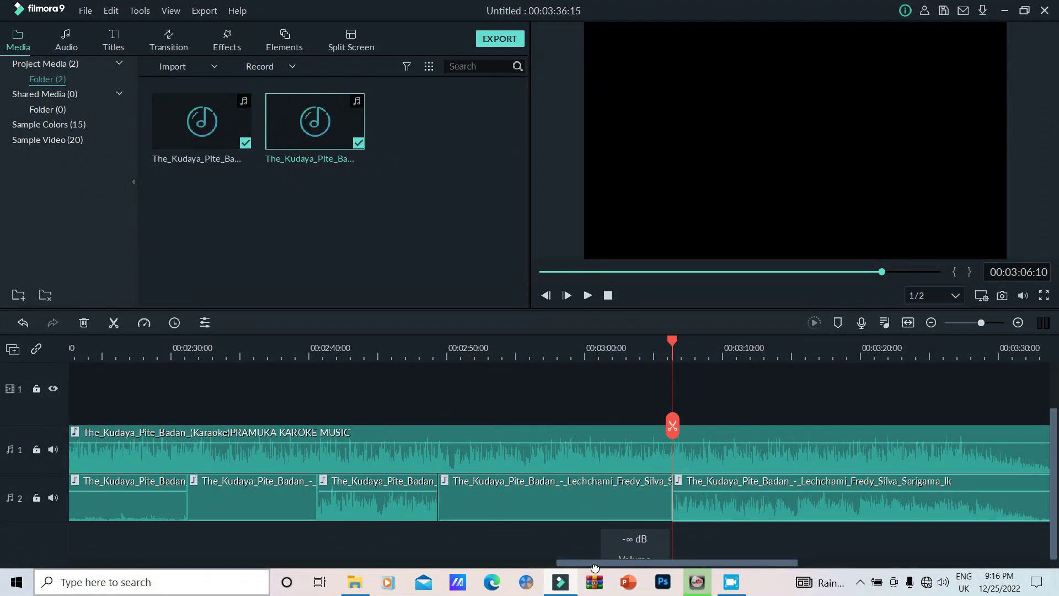
Play the mix from 00:03:02:19 and split the vocal clip on audio track 2 at 00:03:23:18
click(623, 351)
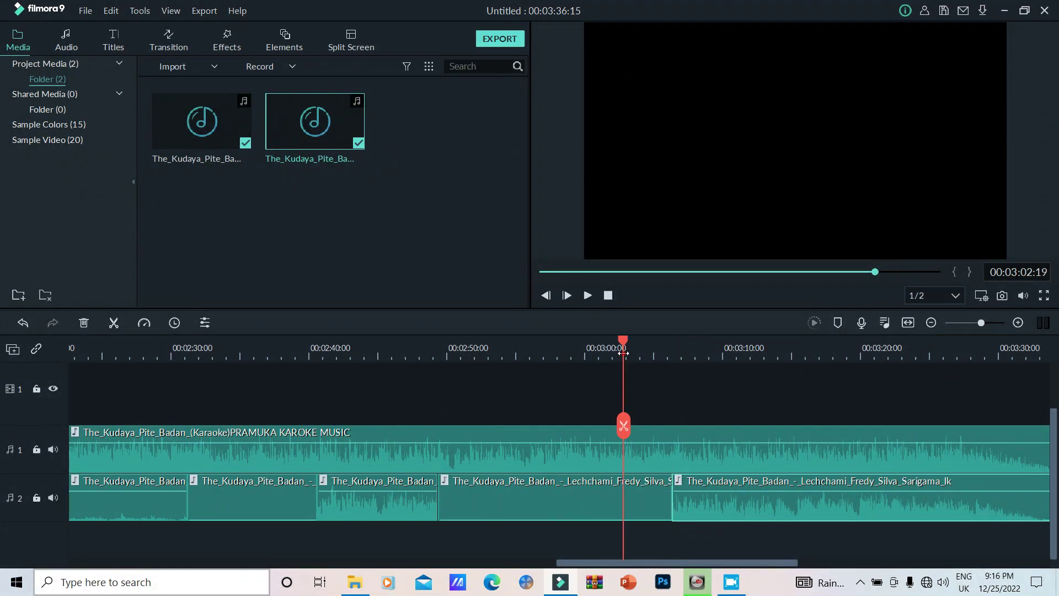
click(587, 296)
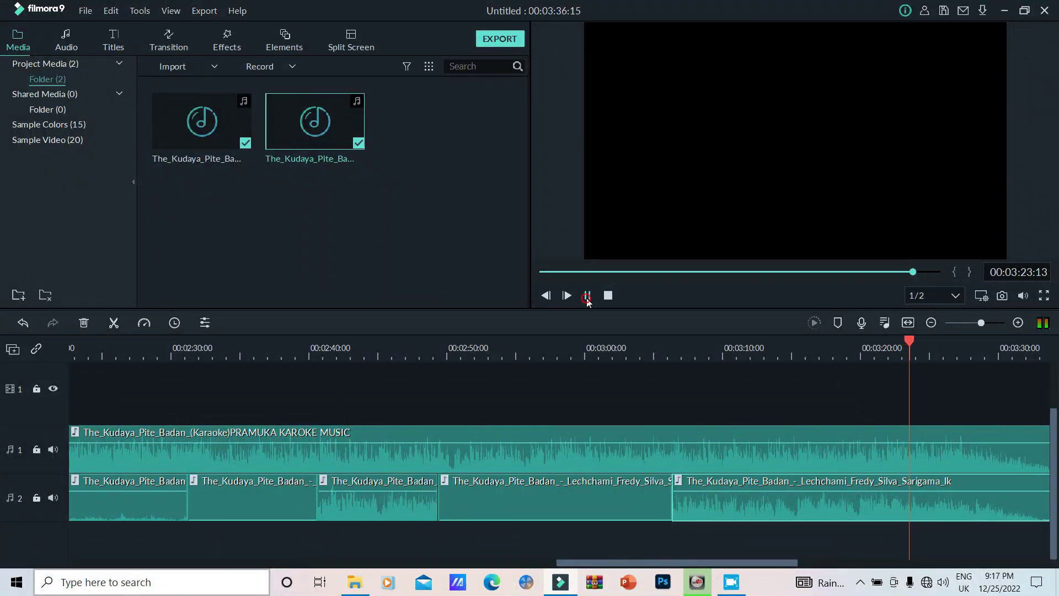
click(587, 298)
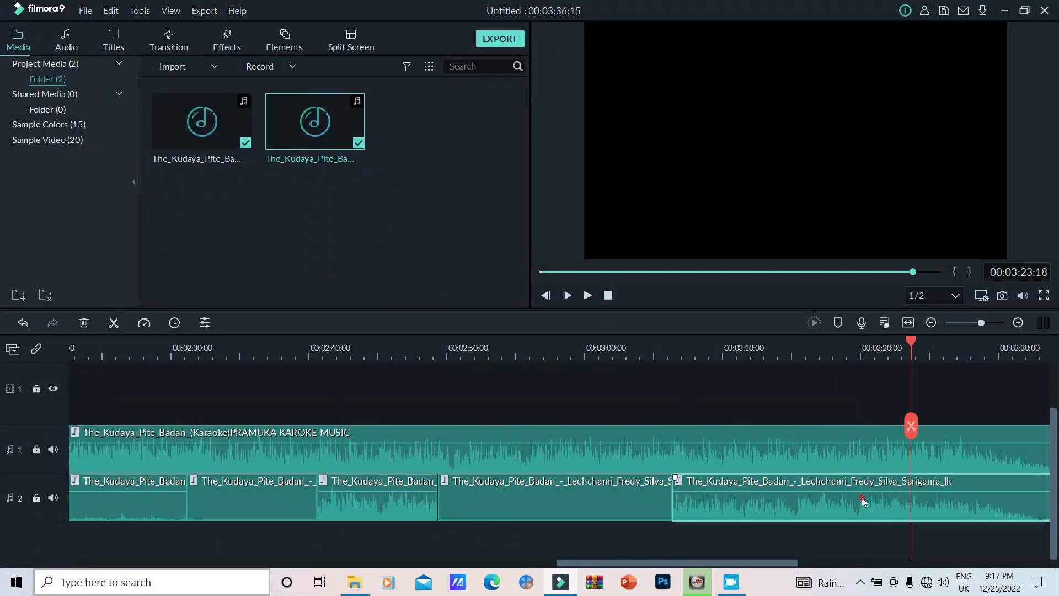
click(115, 323)
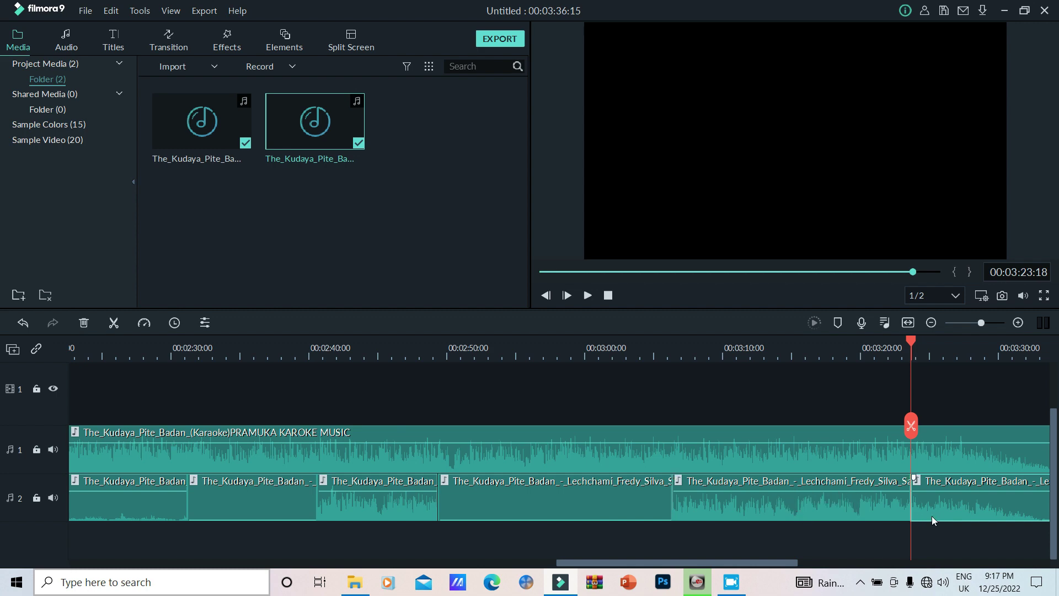
Recheck the mix from 00:03:26:15, split the vocal clip at 00:03:28:09 and lower the short segment before the split to silence
click(587, 297)
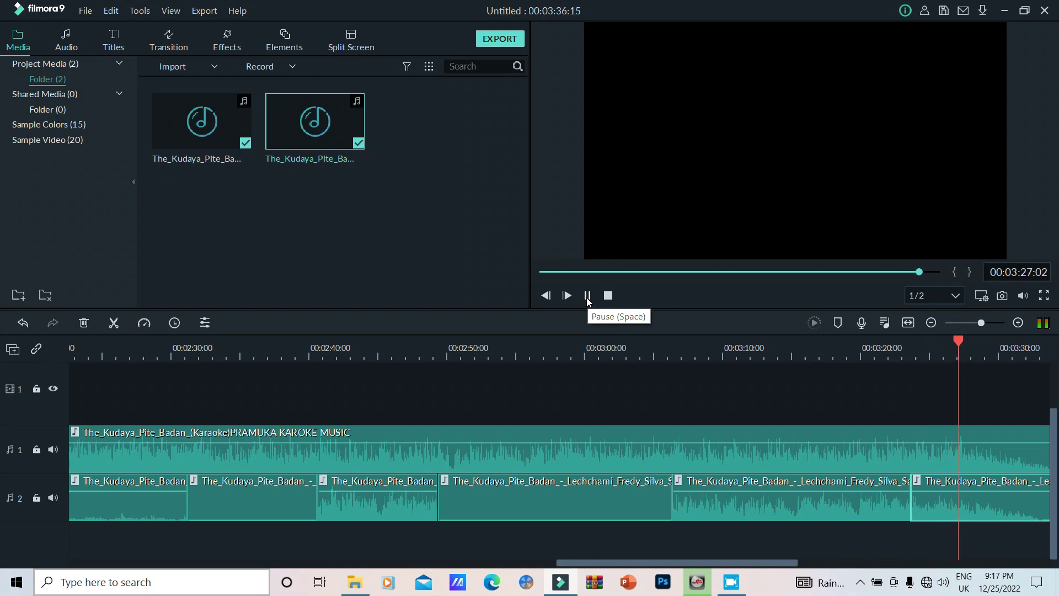
click(587, 297)
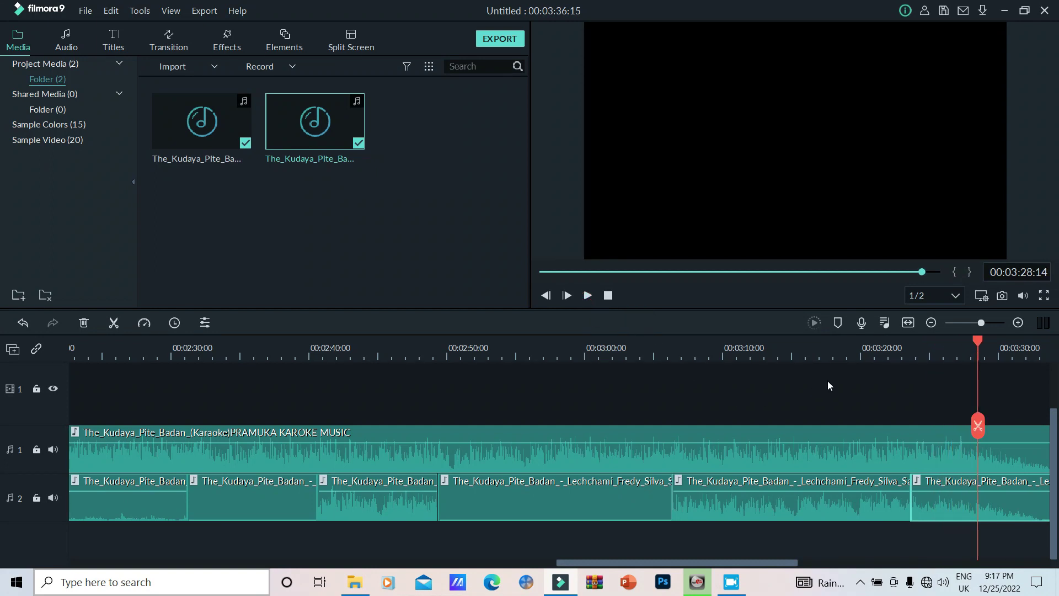
click(952, 349)
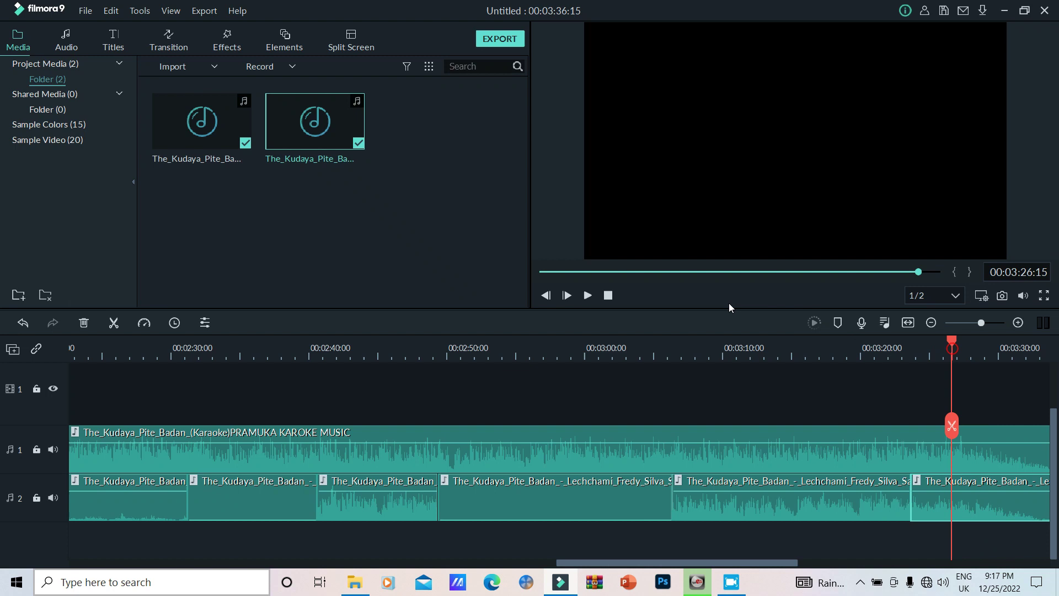
click(588, 296)
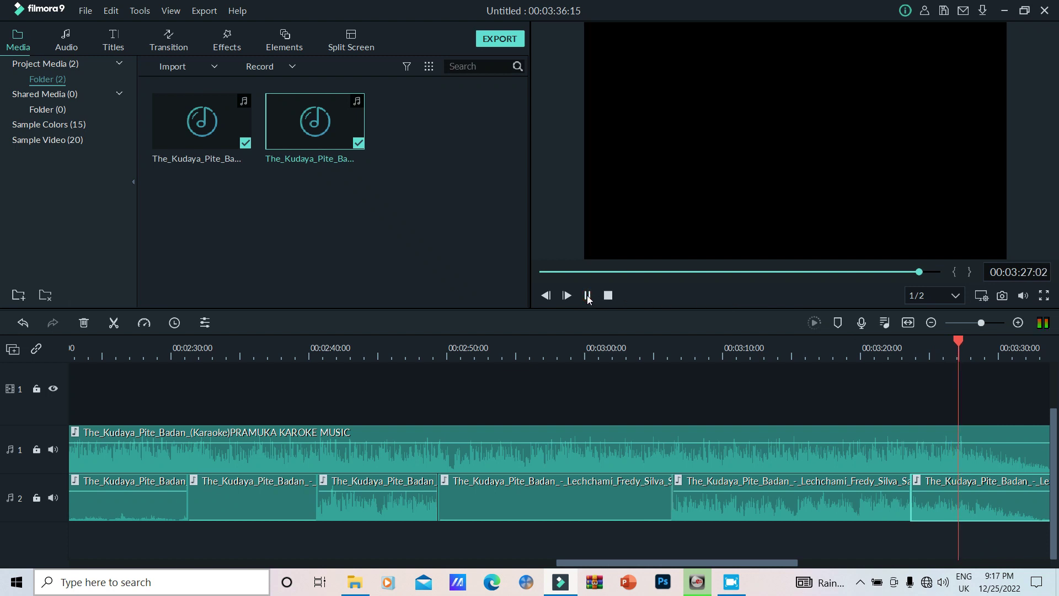
click(587, 297)
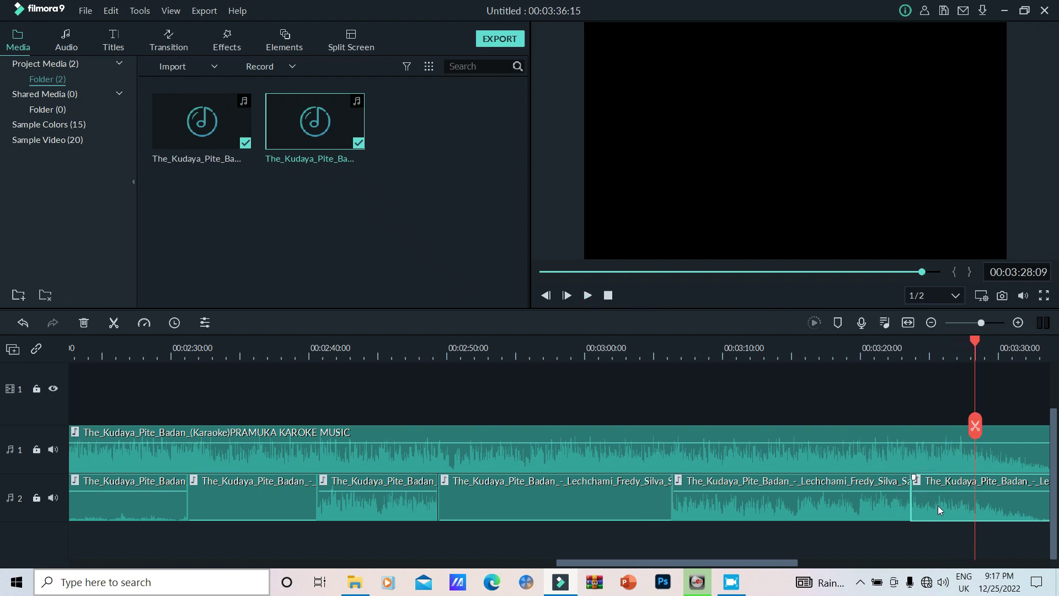
click(113, 324)
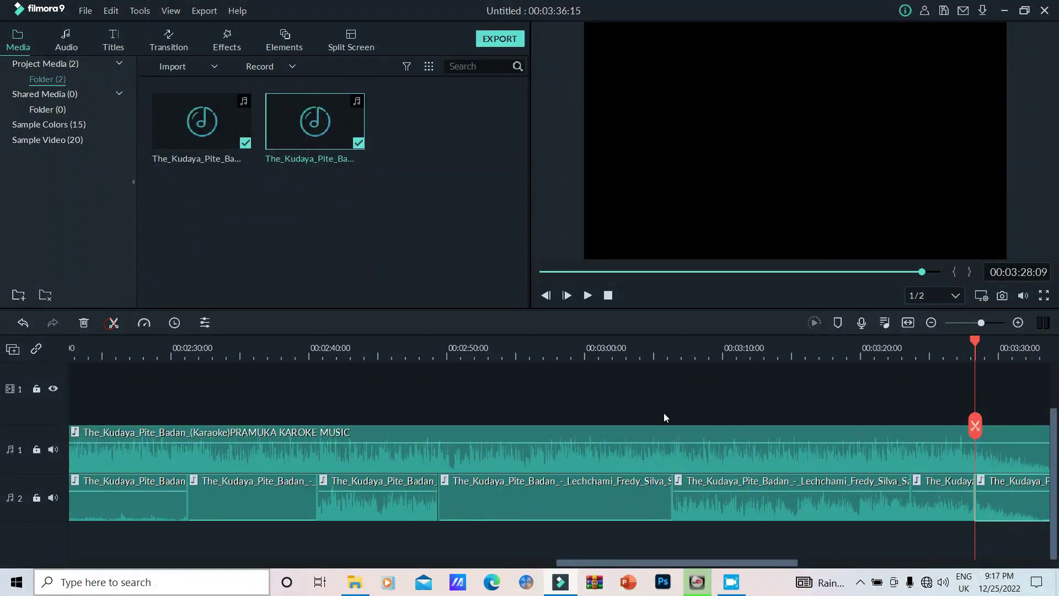
click(947, 499)
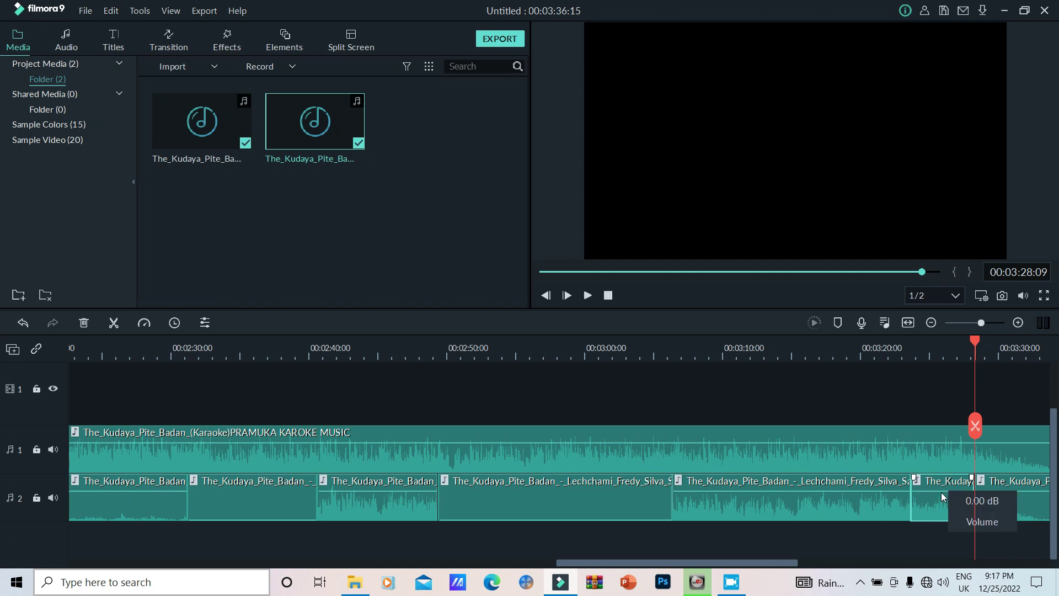
drag(942, 497, 953, 564)
Play the mix from 00:03:23:21 to the end of the song and move the playhead back to 00:03:25:18
click(913, 355)
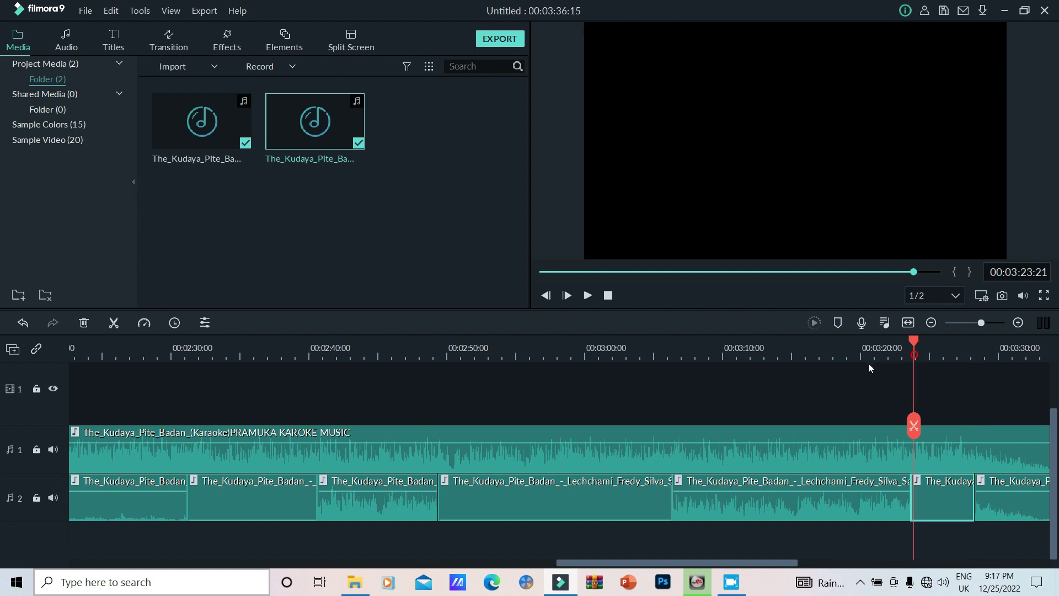
click(587, 295)
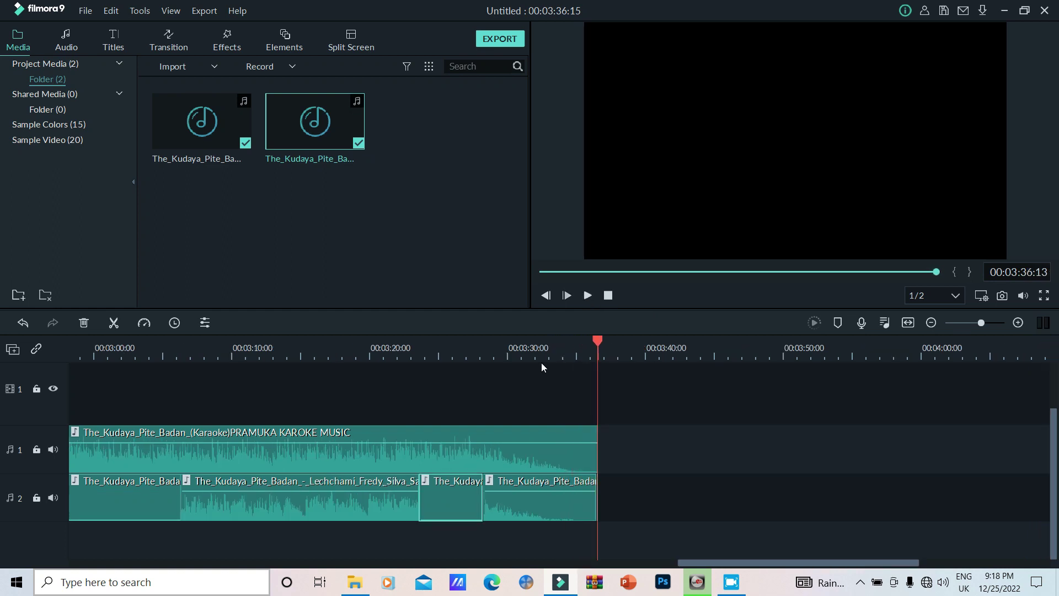
drag(596, 354, 449, 354)
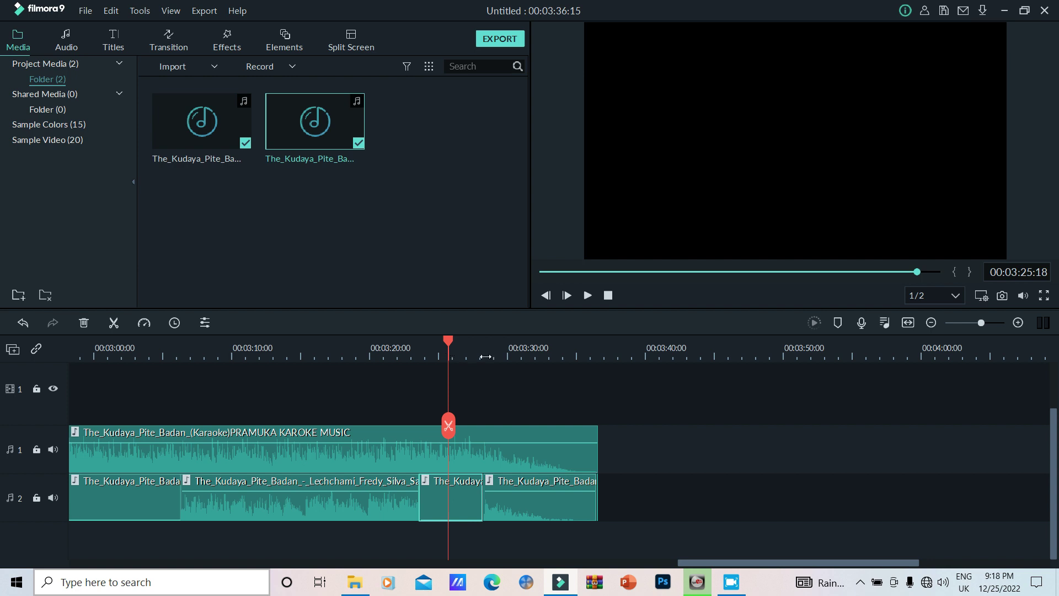
Recheck the song's ending, split the vocal clip on audio track 2 at 00:03:32:24 and lower the final segment to silence
click(583, 301)
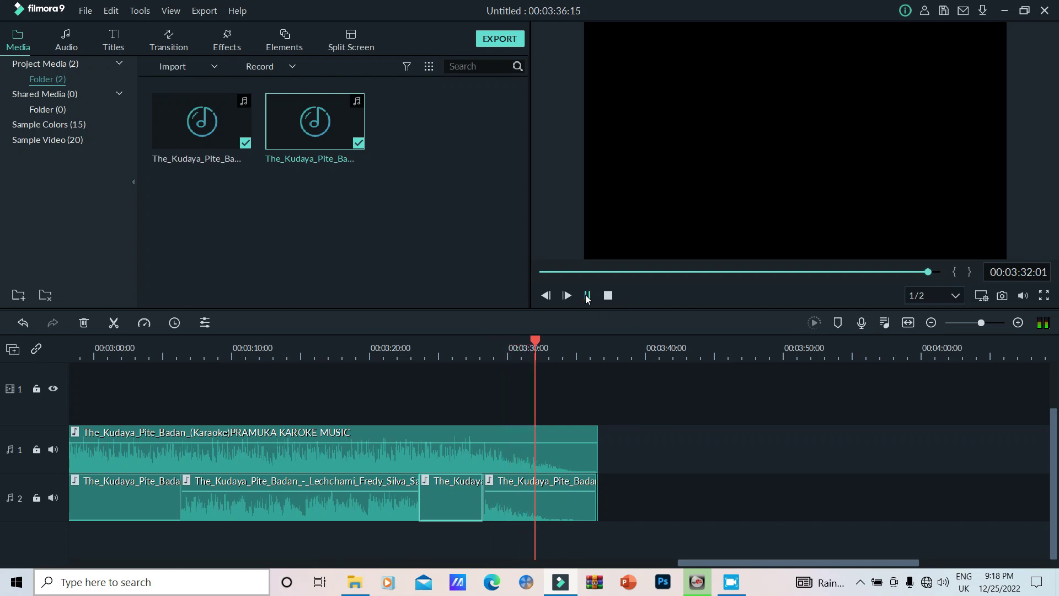
click(587, 297)
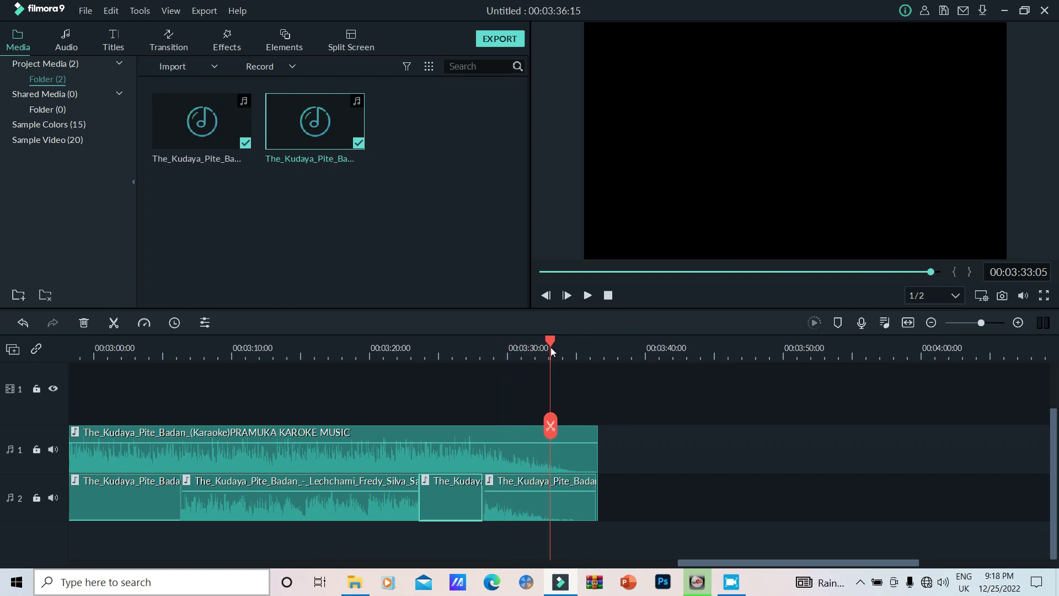
drag(552, 341, 520, 347)
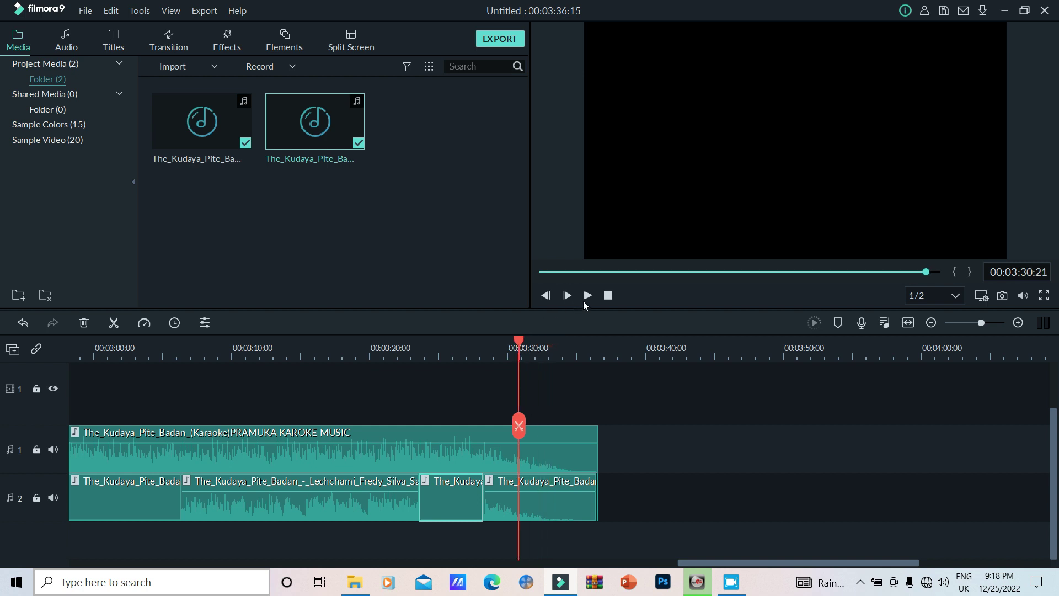
click(586, 296)
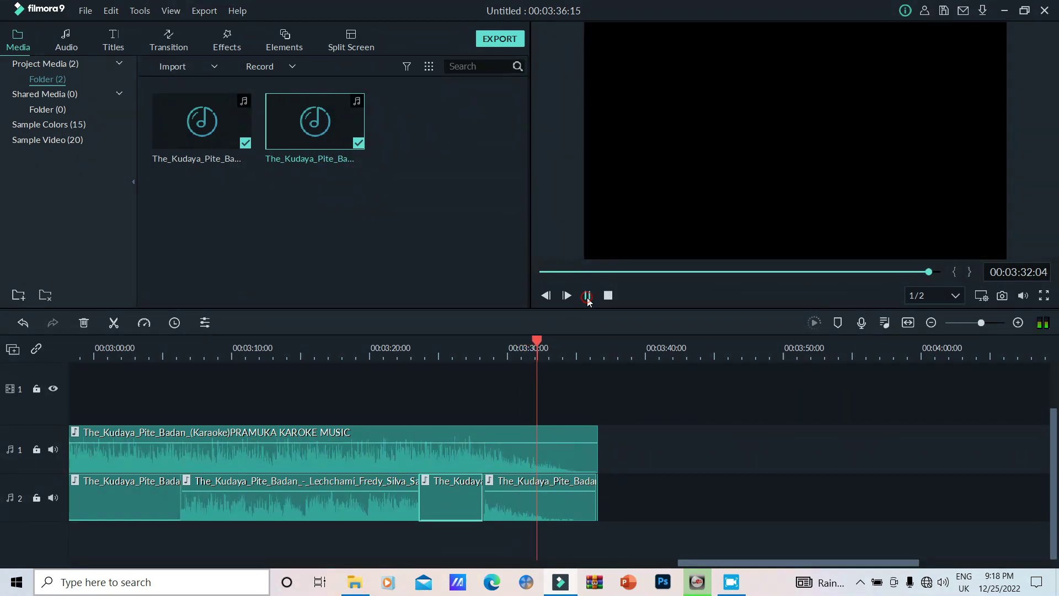
click(587, 296)
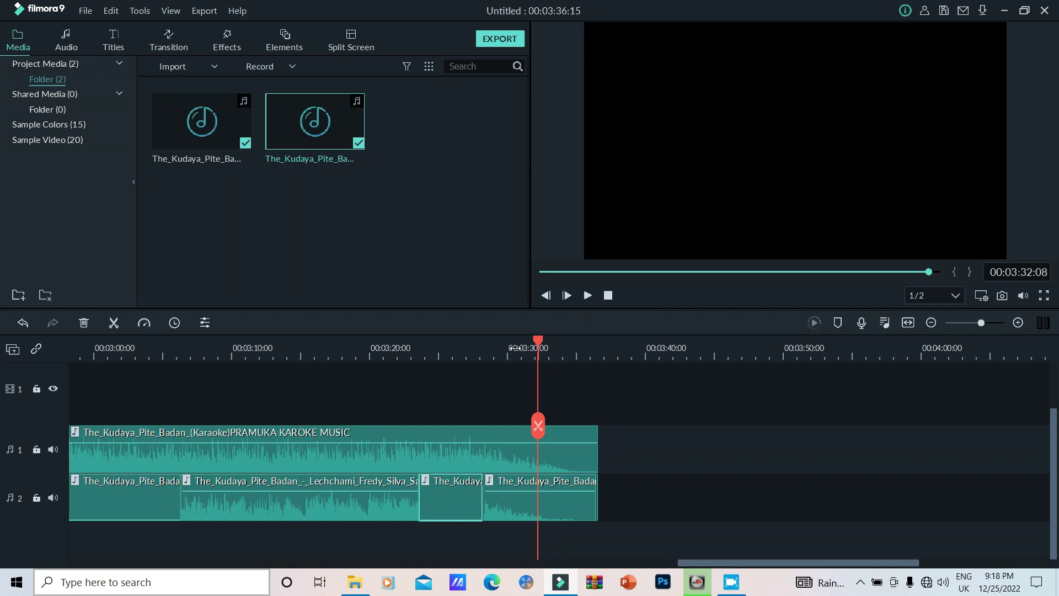
click(515, 347)
click(590, 299)
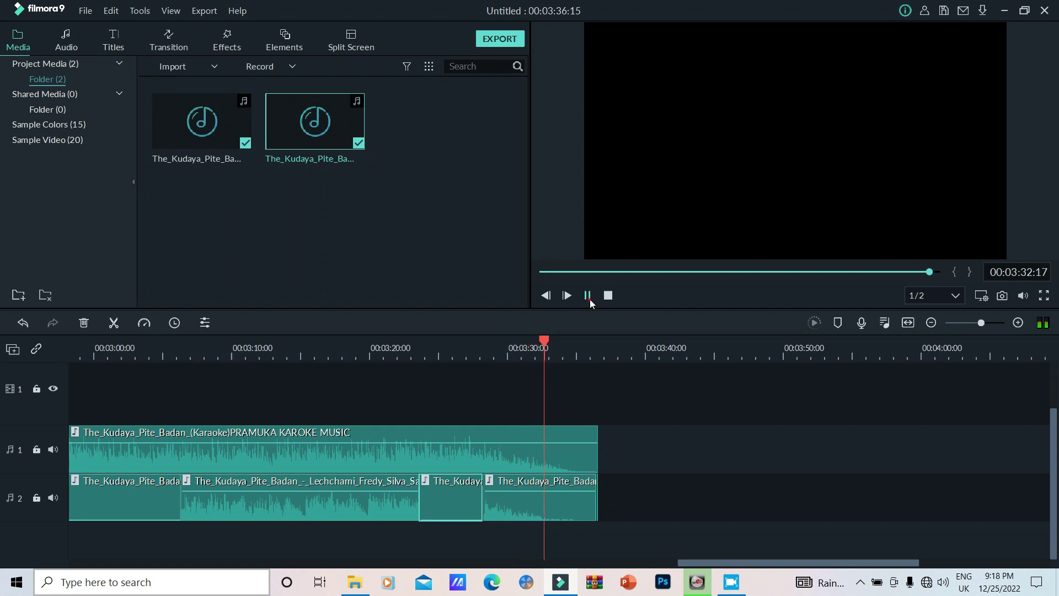
click(590, 299)
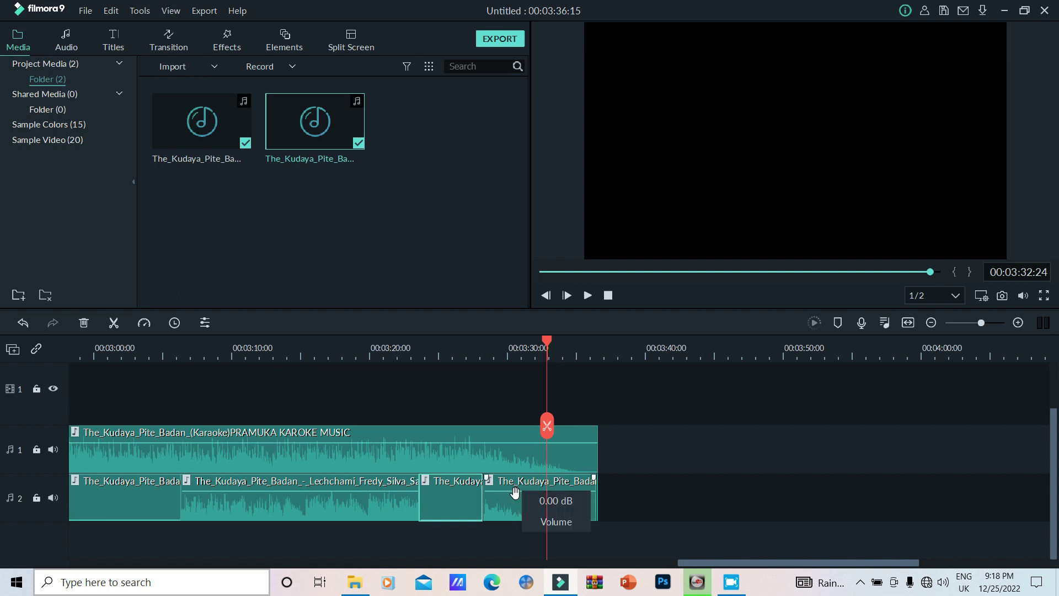
click(525, 506)
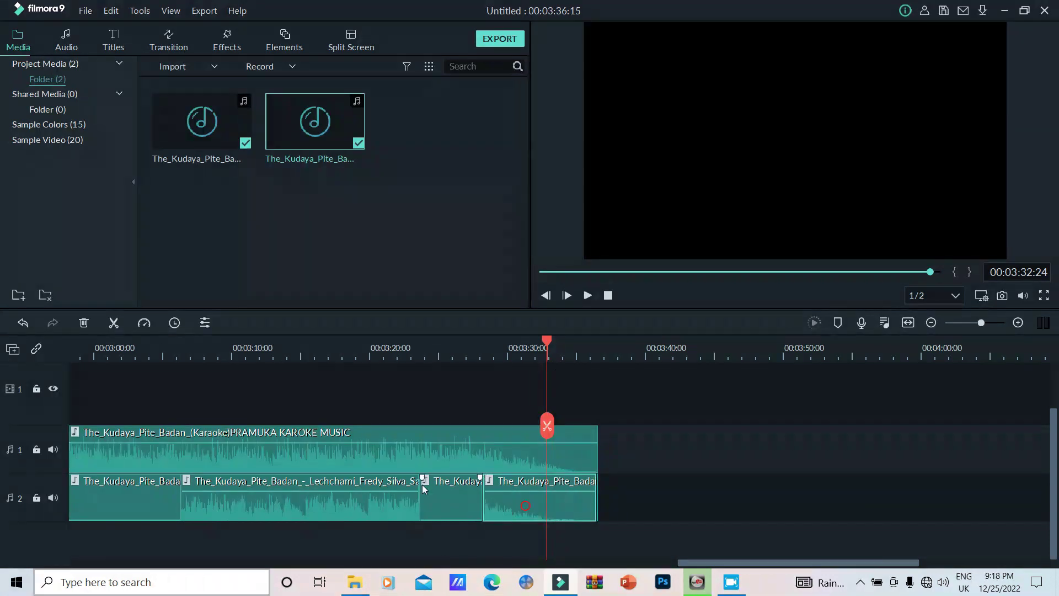
click(114, 326)
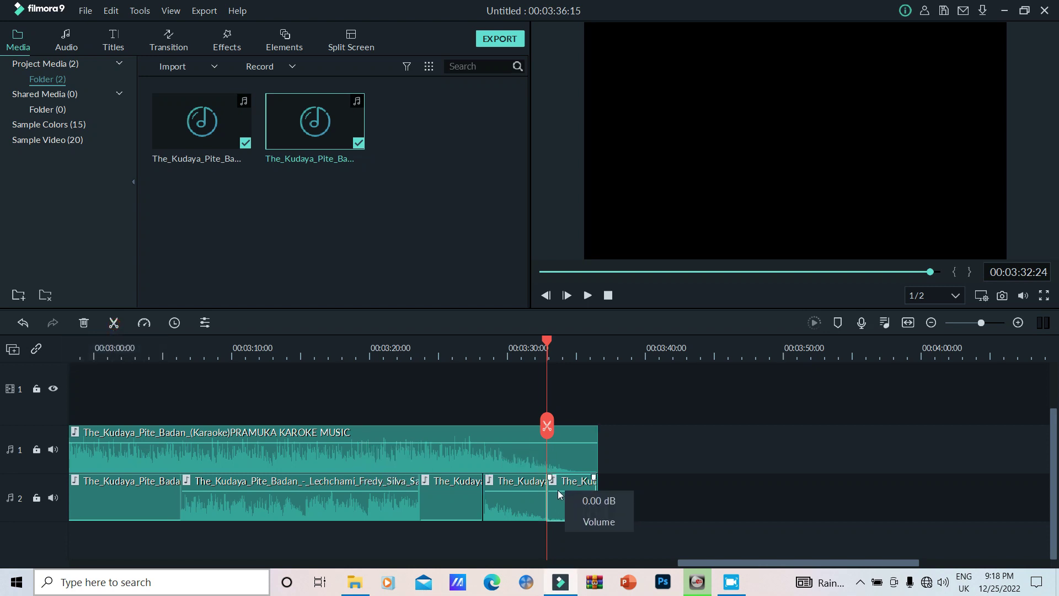
drag(558, 490, 567, 541)
mouse_move(565, 593)
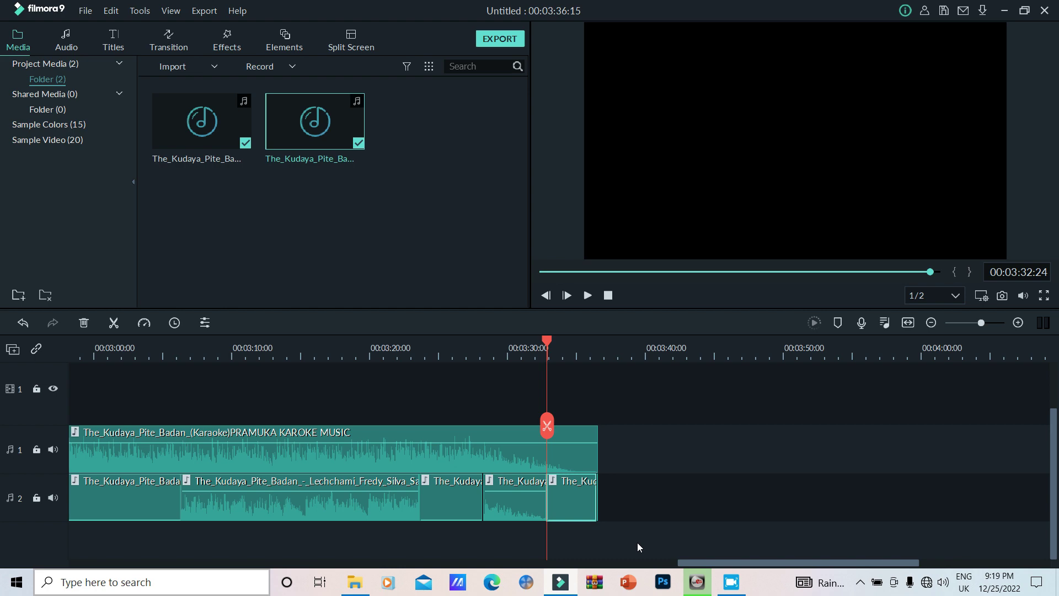
key(ctrl+s)
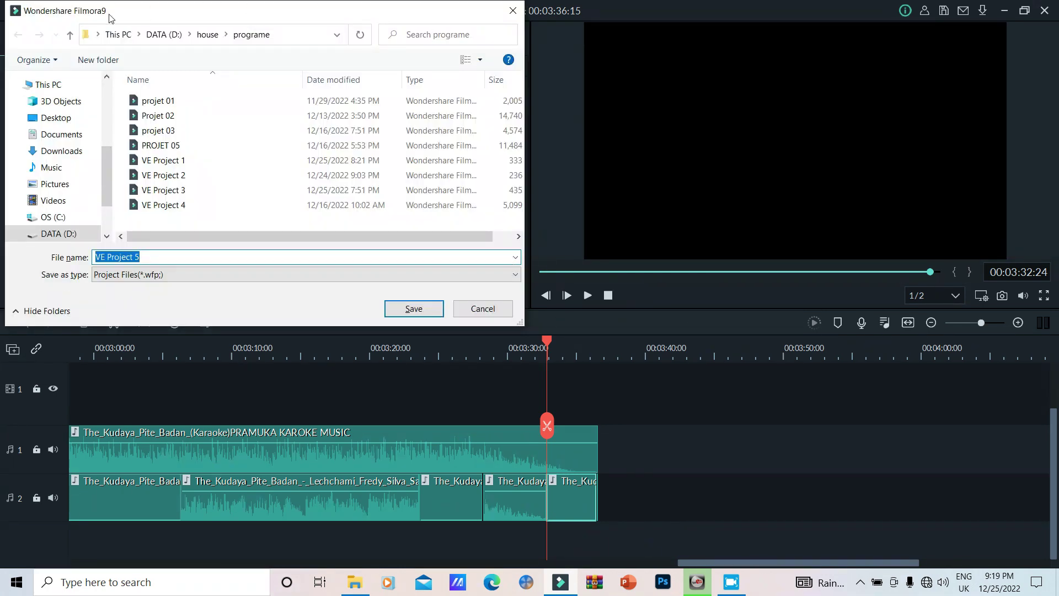
click(504, 13)
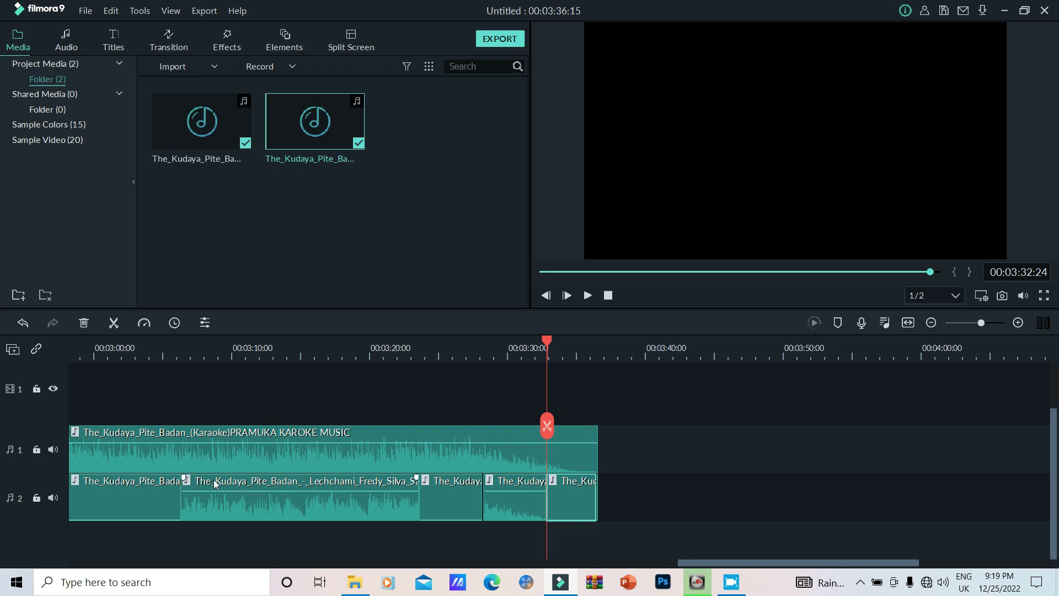
Import the lyric video 36 from the text\output folder on DATA (D:) into the Filmora9 project media
mouse_move(355, 580)
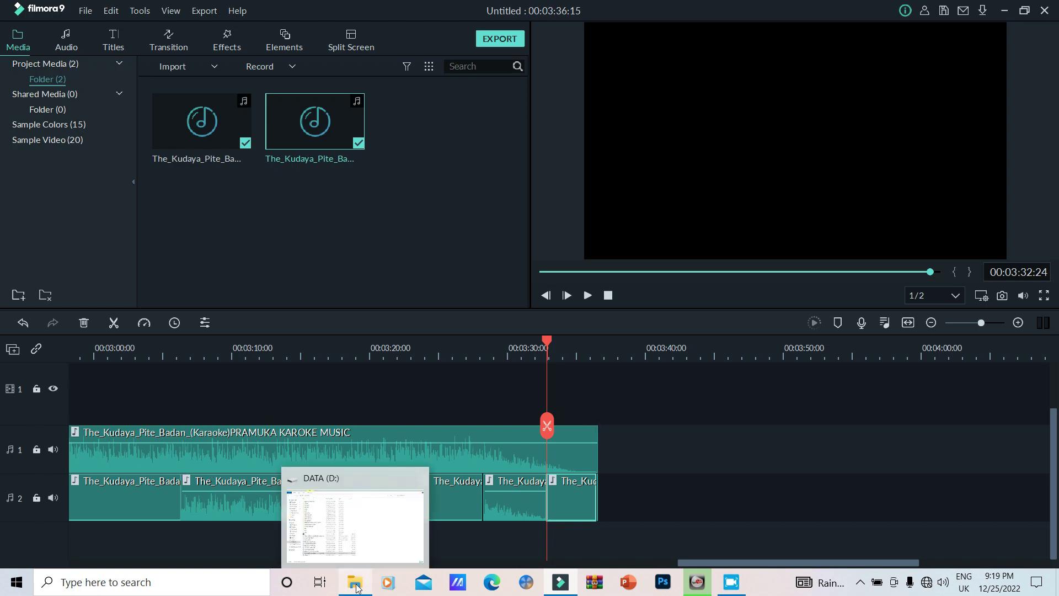
click(339, 545)
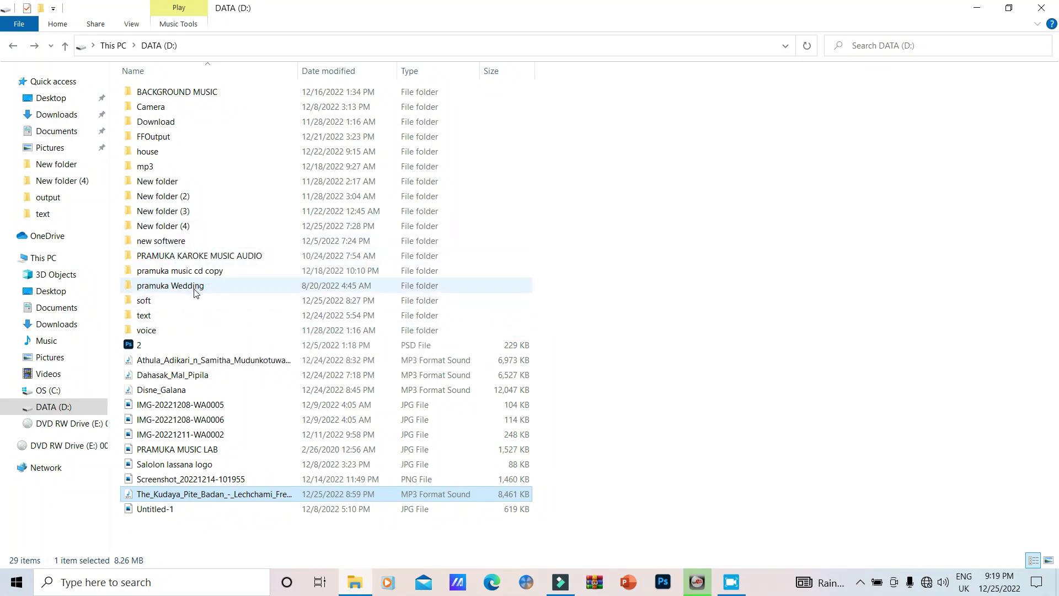
double_click(184, 315)
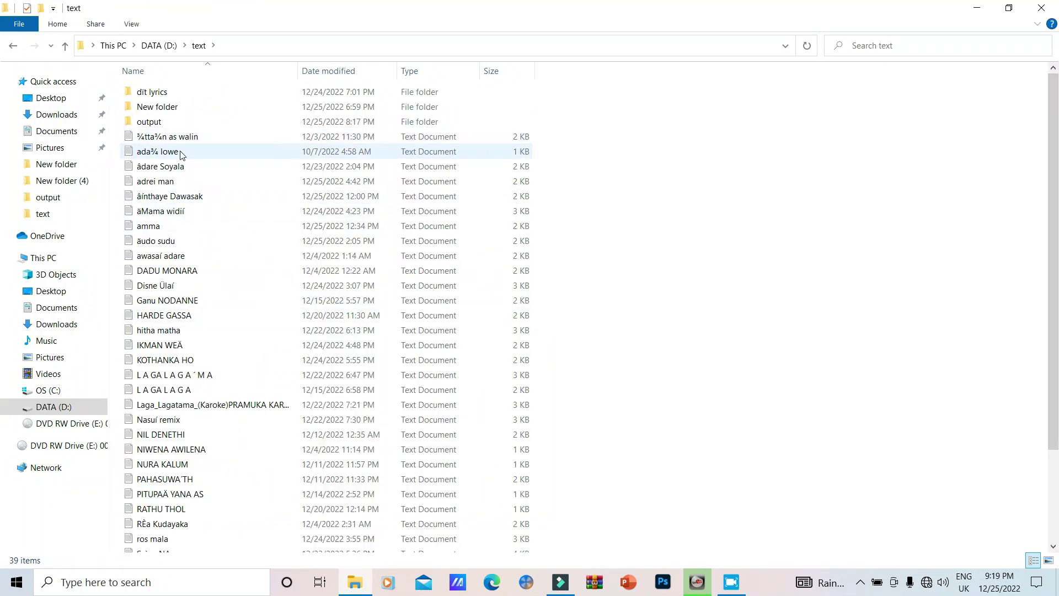
double_click(160, 123)
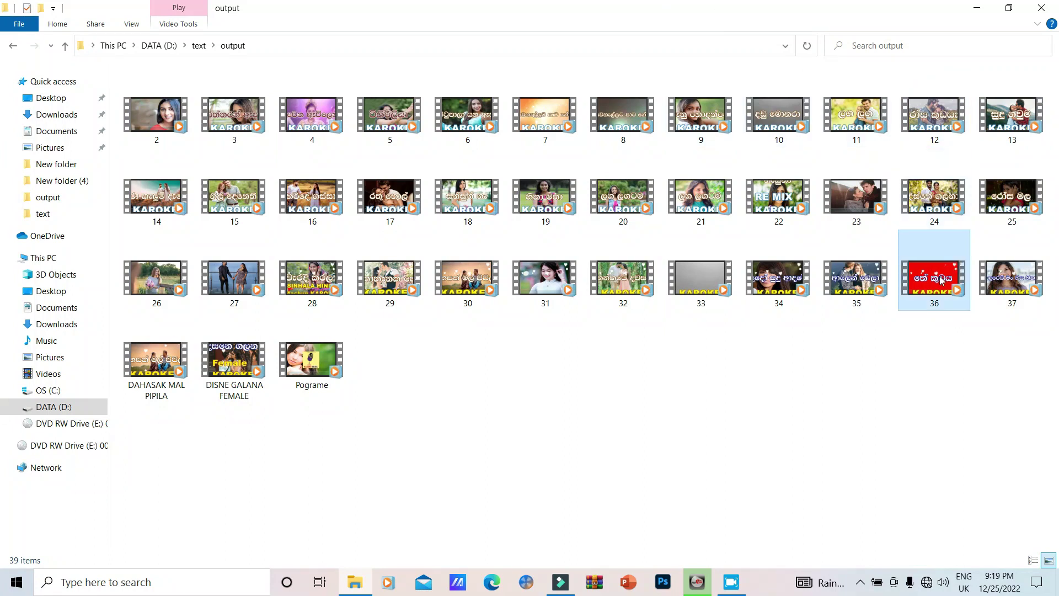
drag(941, 281, 368, 236)
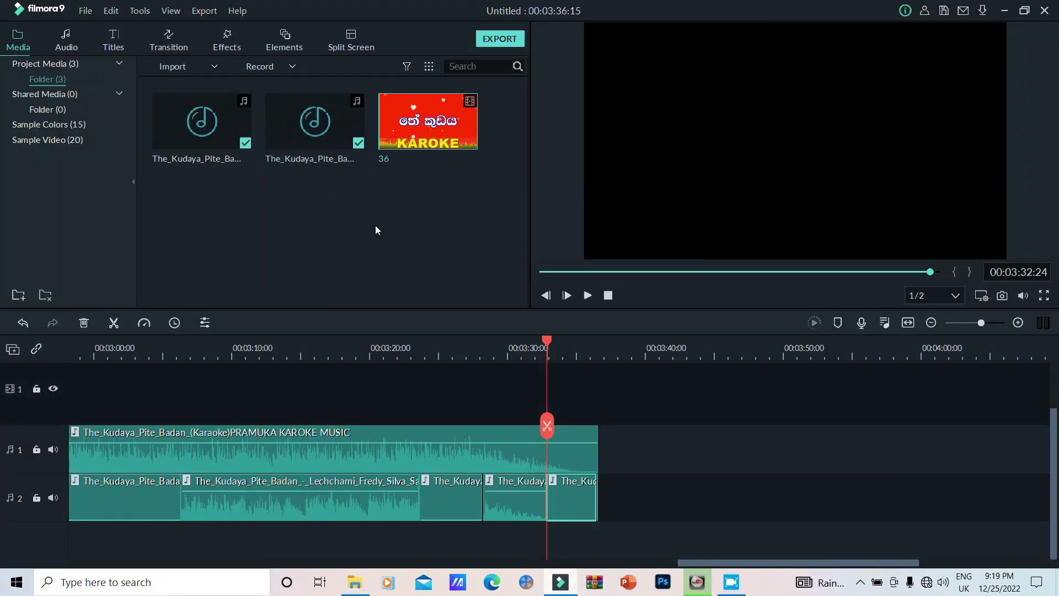
Place video 36 at the start of video track 1, matching the project to 856 x 480 30fps, and mute the clip's own audio
drag(441, 130, 10, 437)
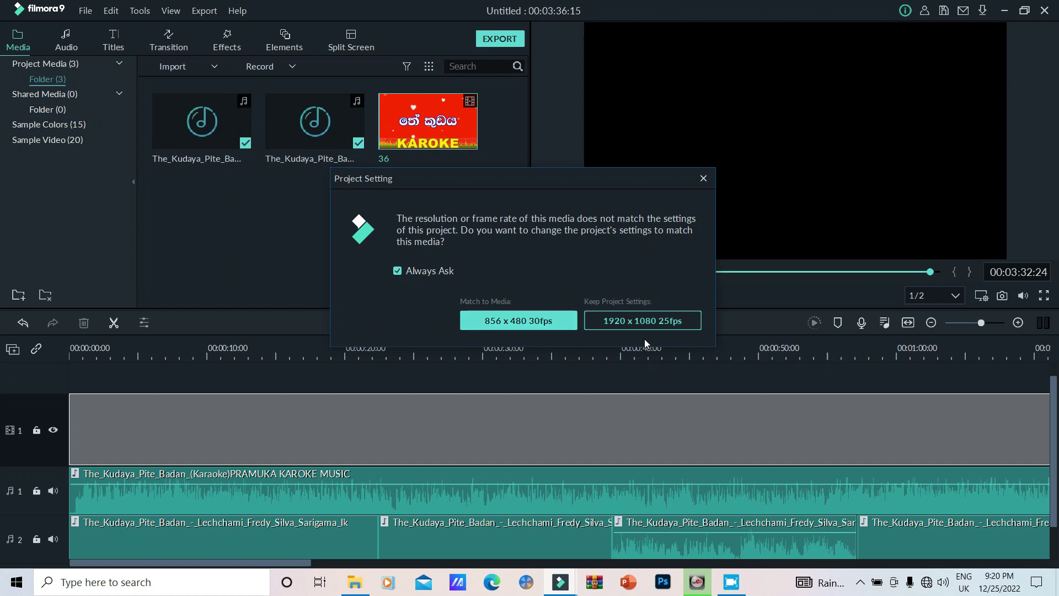
click(554, 322)
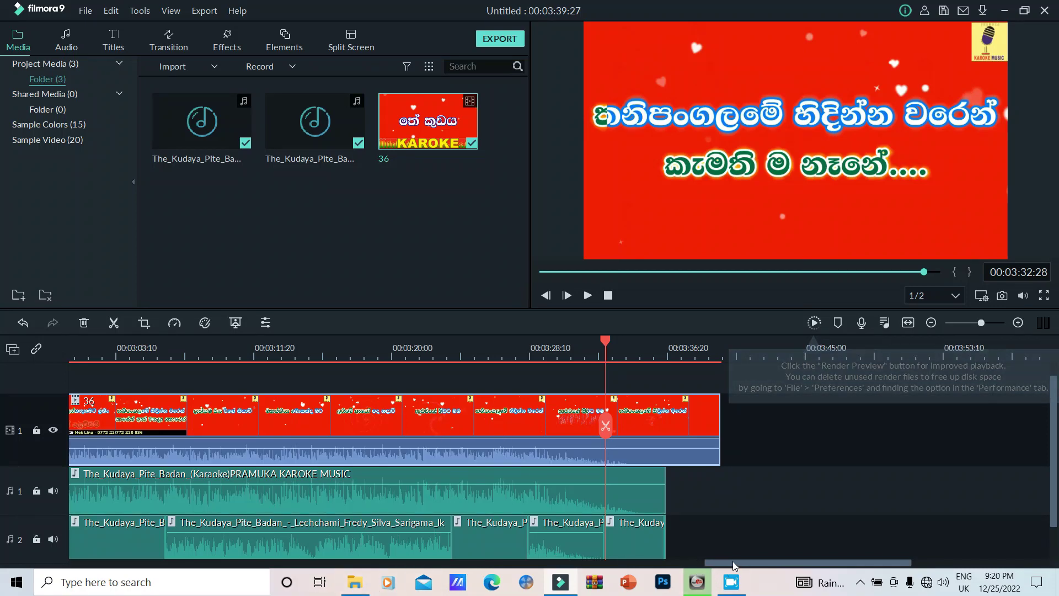
drag(734, 564, 3, 557)
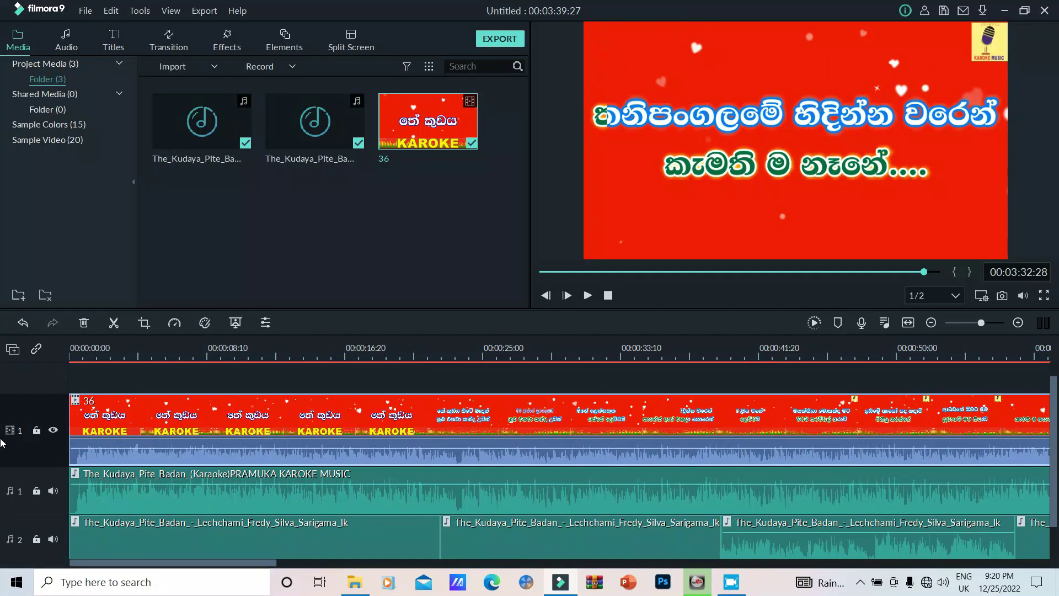
click(89, 349)
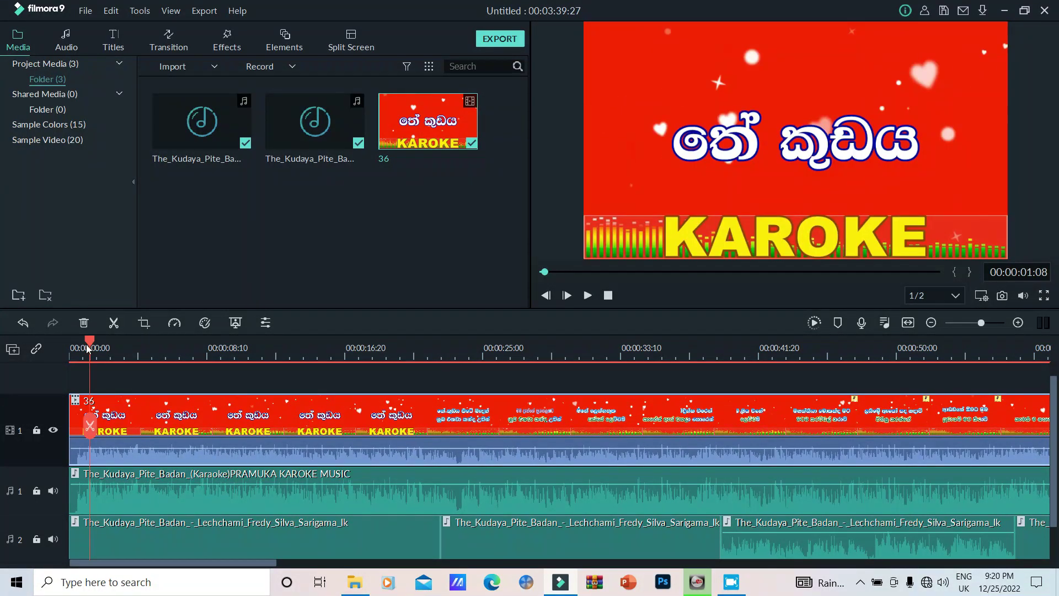
drag(88, 348, 3, 346)
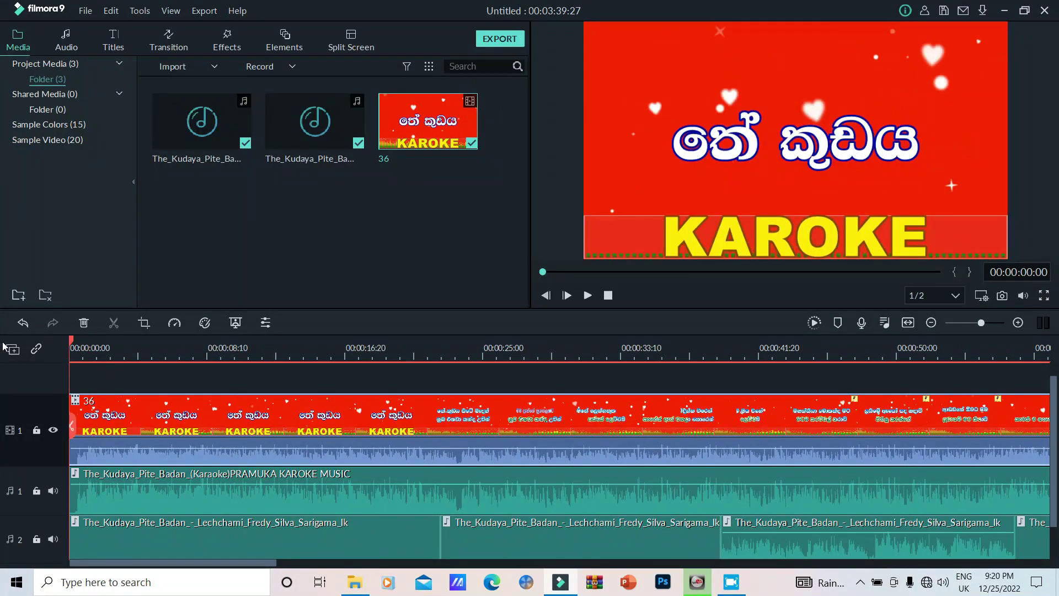
right_click(150, 426)
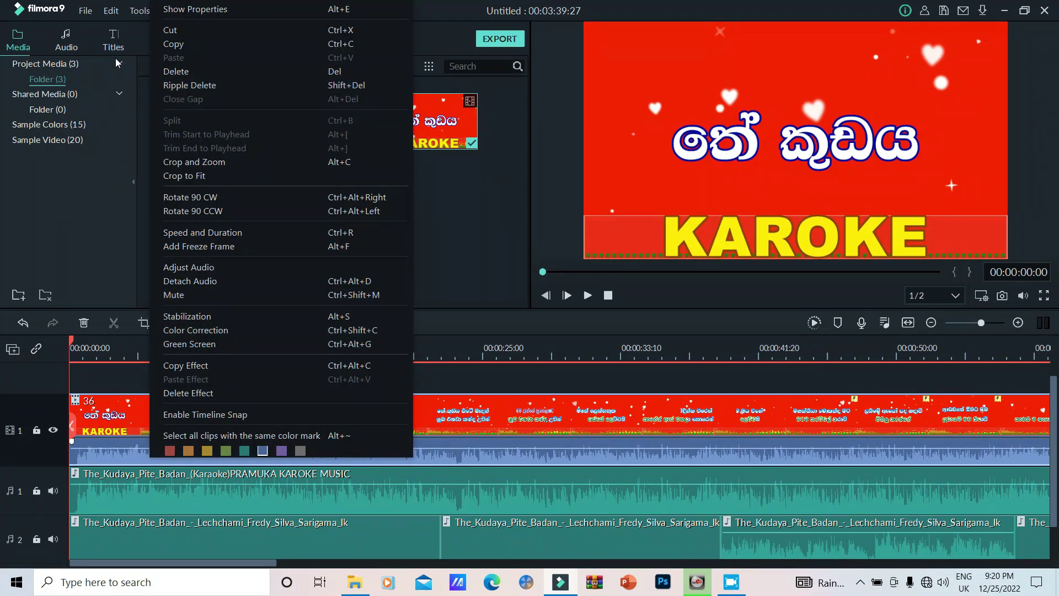
click(192, 296)
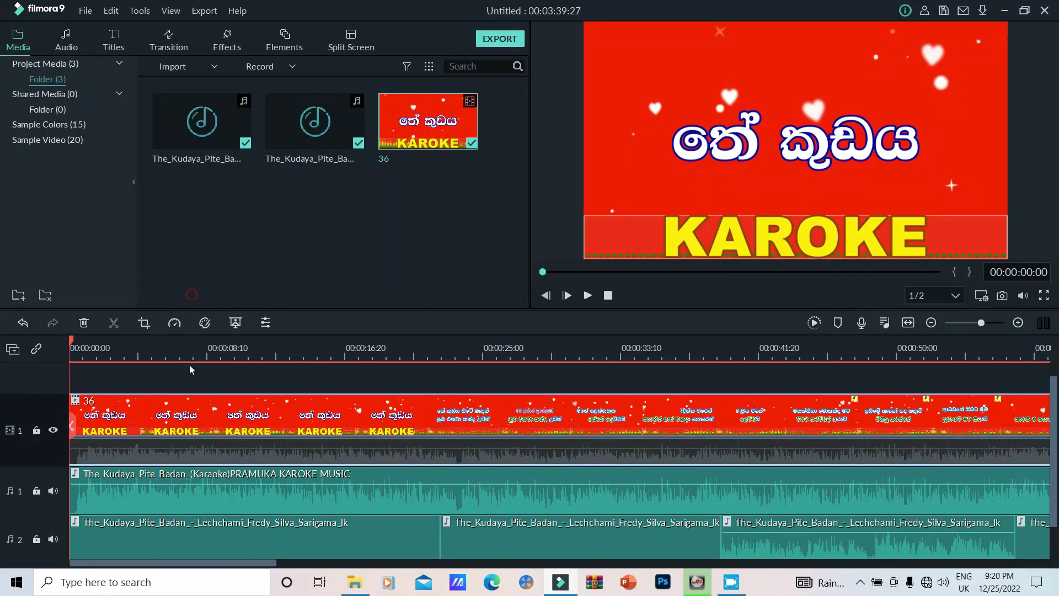
Play the project from 00:00:00:00 past 00:02:25:03 to check the lyric video against the karaoke and vocal tracks
click(587, 296)
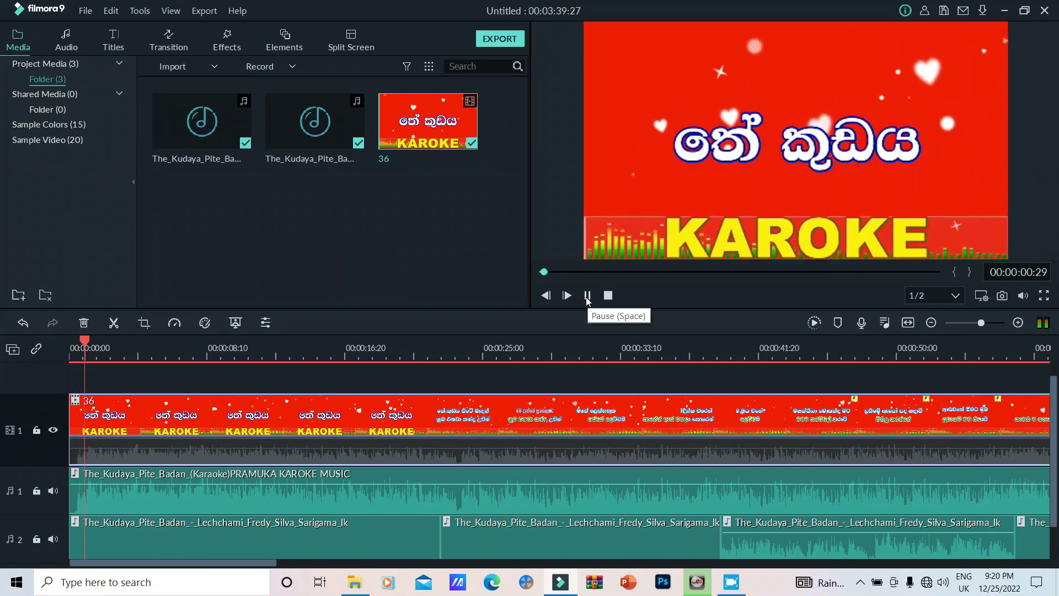
drag(274, 562, 278, 562)
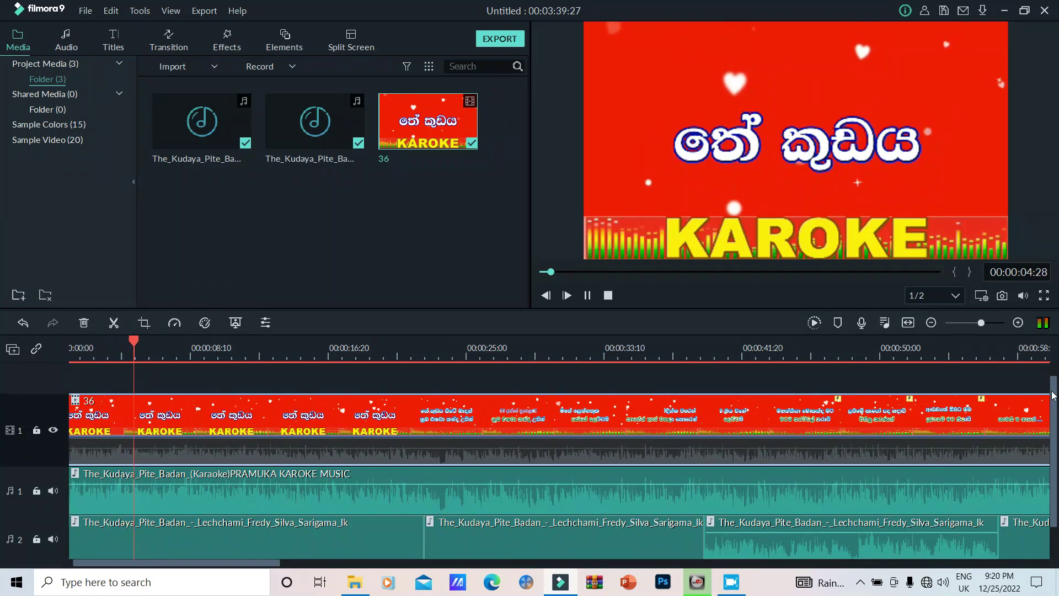
scroll(1054, 395, down, 2)
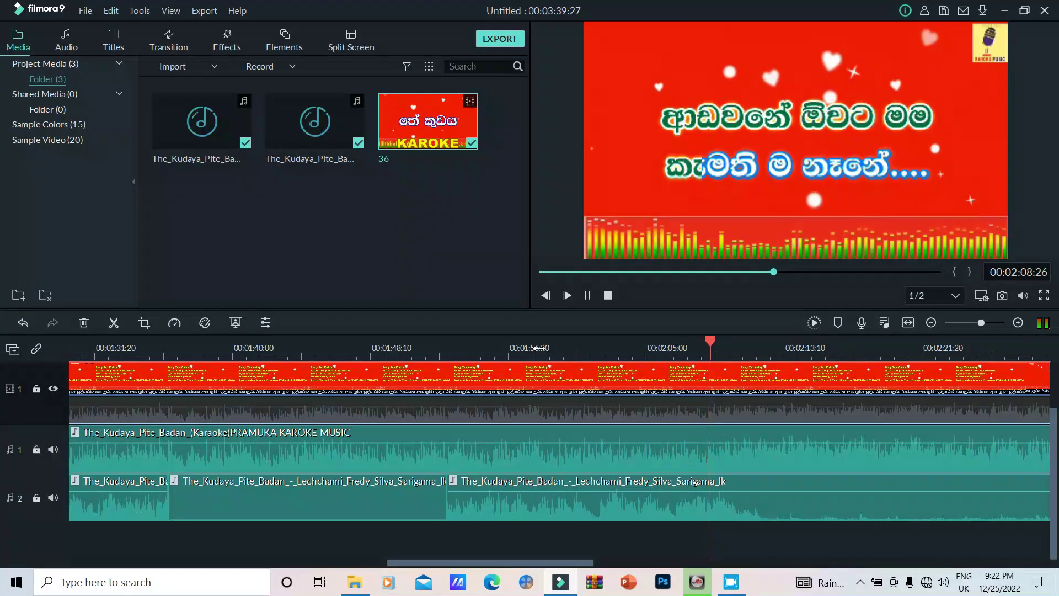
click(587, 297)
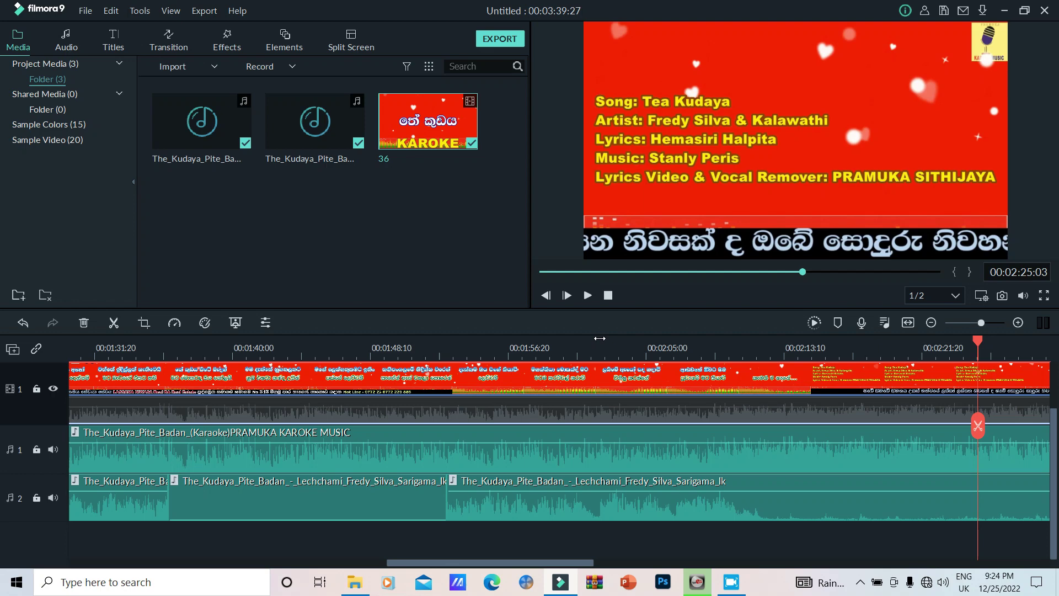
click(590, 296)
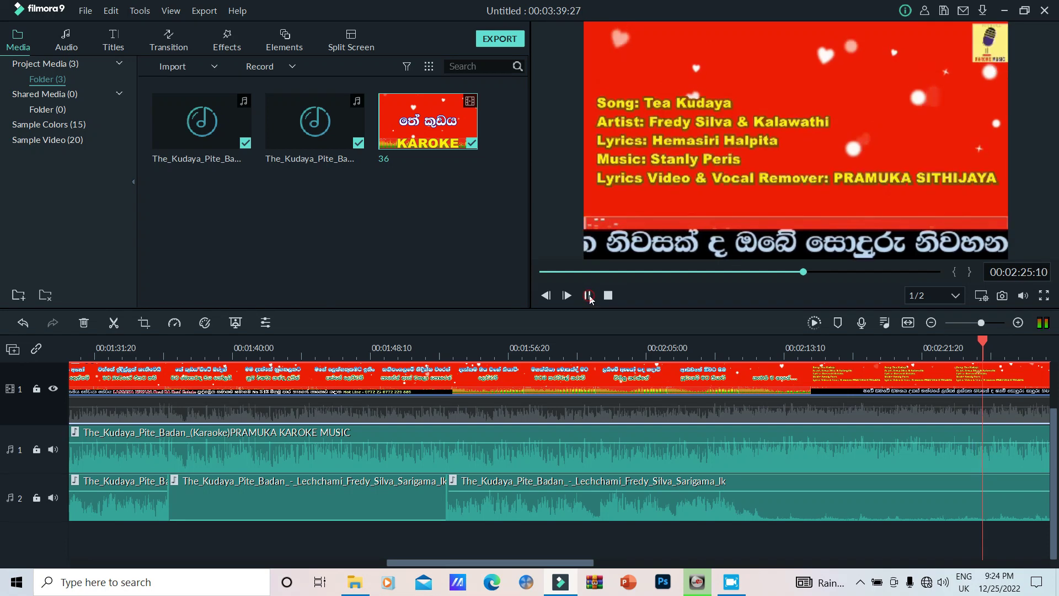